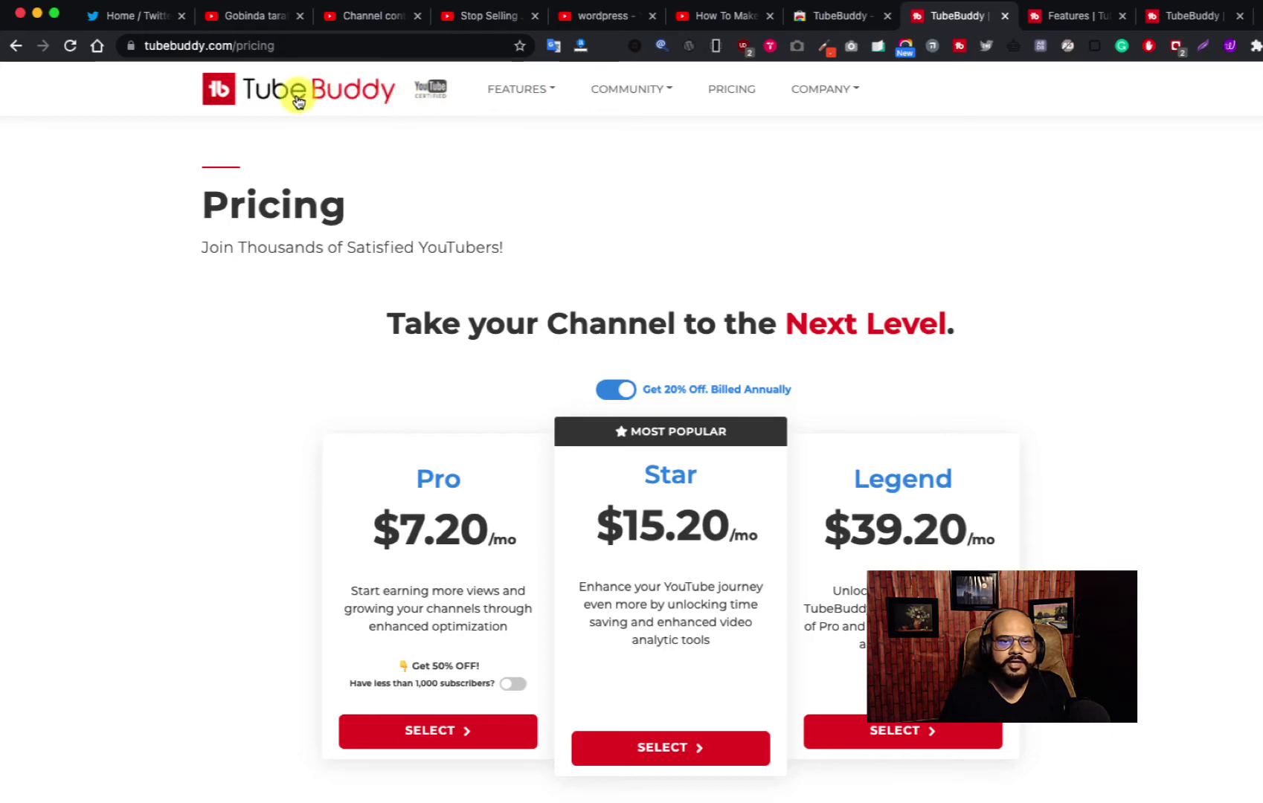
# Look over the TubeBuddy homepage and the overview of its extension listing in the Chrome Web Store.
pyautogui.click(978, 30)
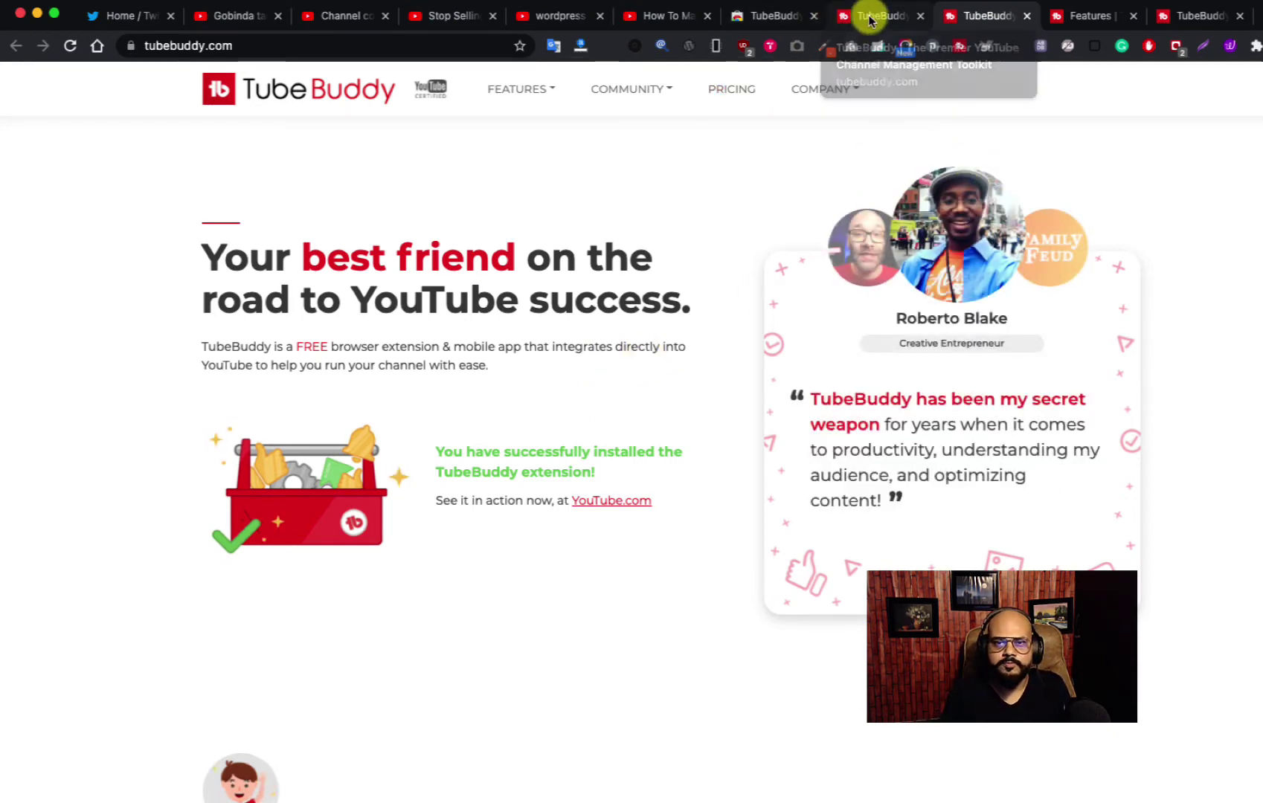
pyautogui.click(859, 89)
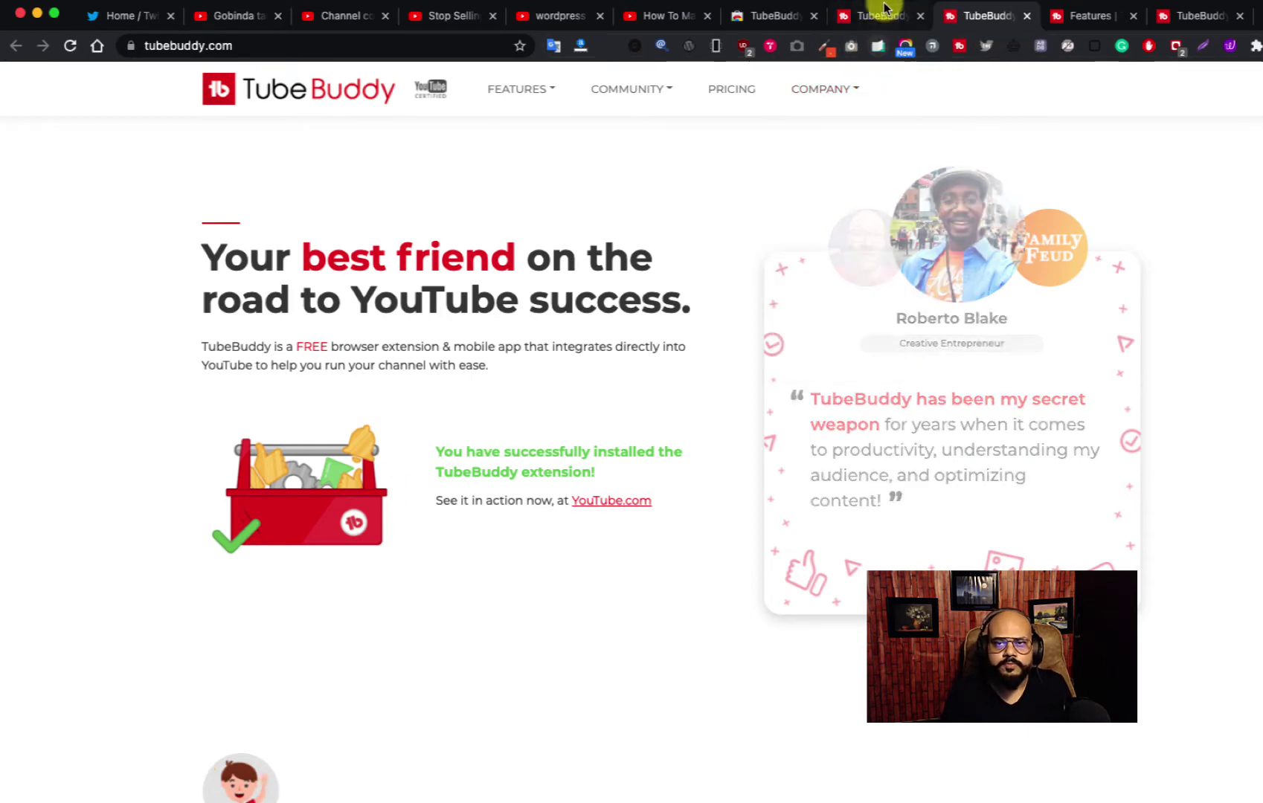
pyautogui.moveTo(829, 78)
pyautogui.click(759, 15)
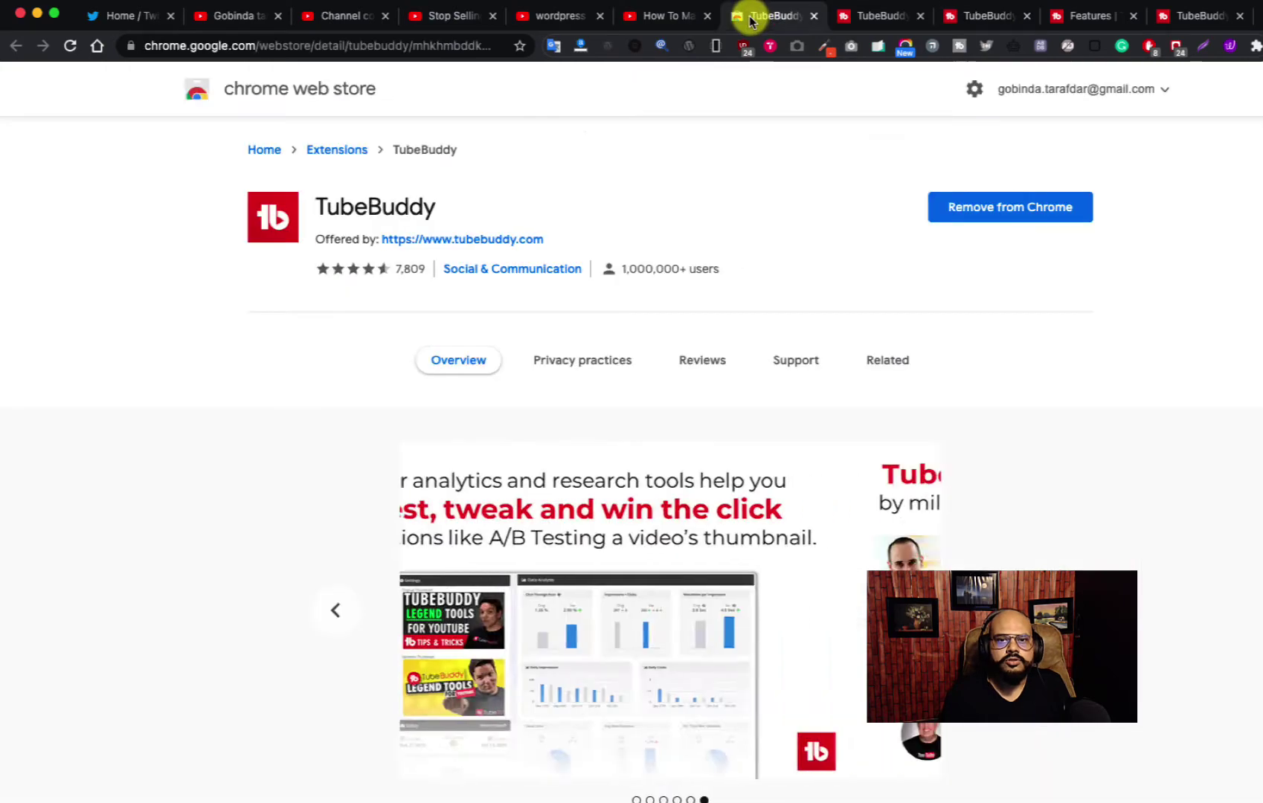
pyautogui.scroll(-10, 841, 325)
pyautogui.scroll(3, 718, 479)
pyautogui.scroll(4, 724, 597)
pyautogui.scroll(-15, 724, 598)
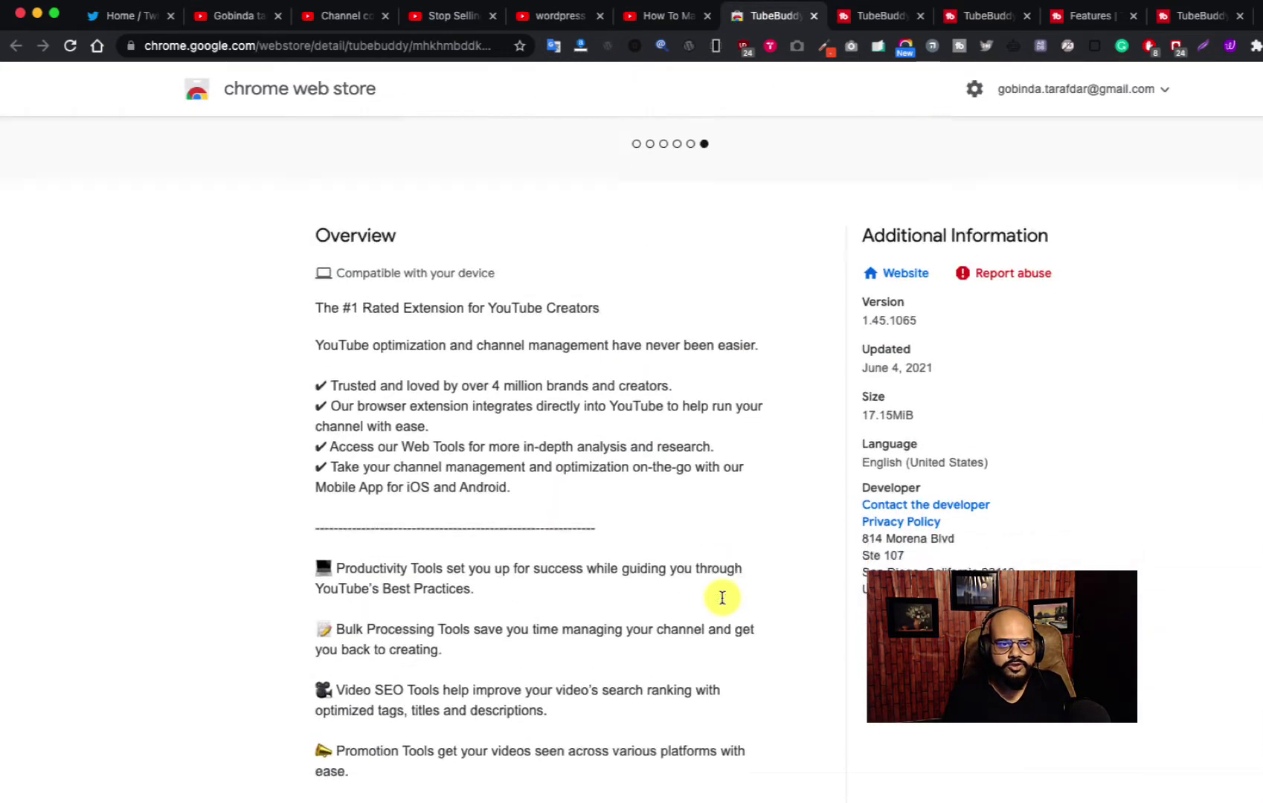
pyautogui.scroll(15, 722, 597)
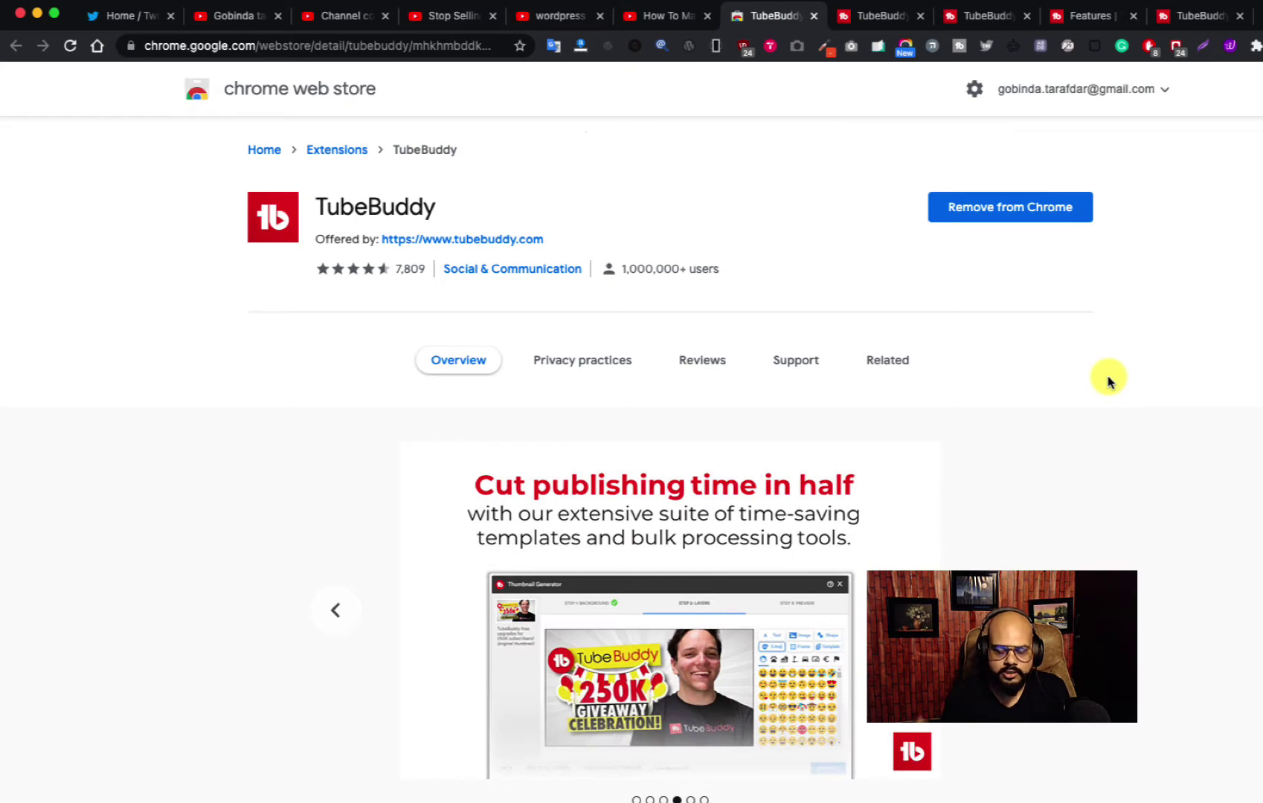
# Switch to YouTube Studio, open the channel's upload defaults settings and select the YouTube profile in TubeBuddy's defaults list.
pyautogui.click(339, 24)
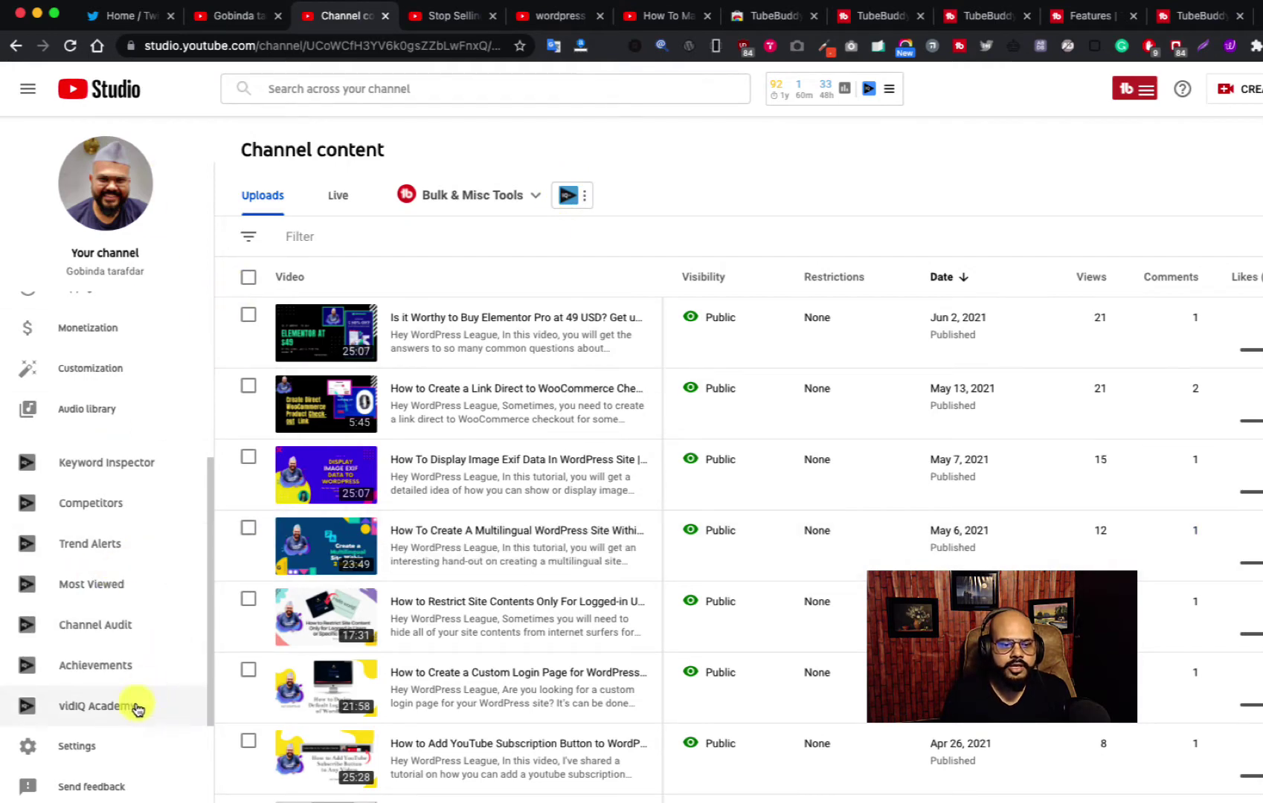
pyautogui.click(82, 758)
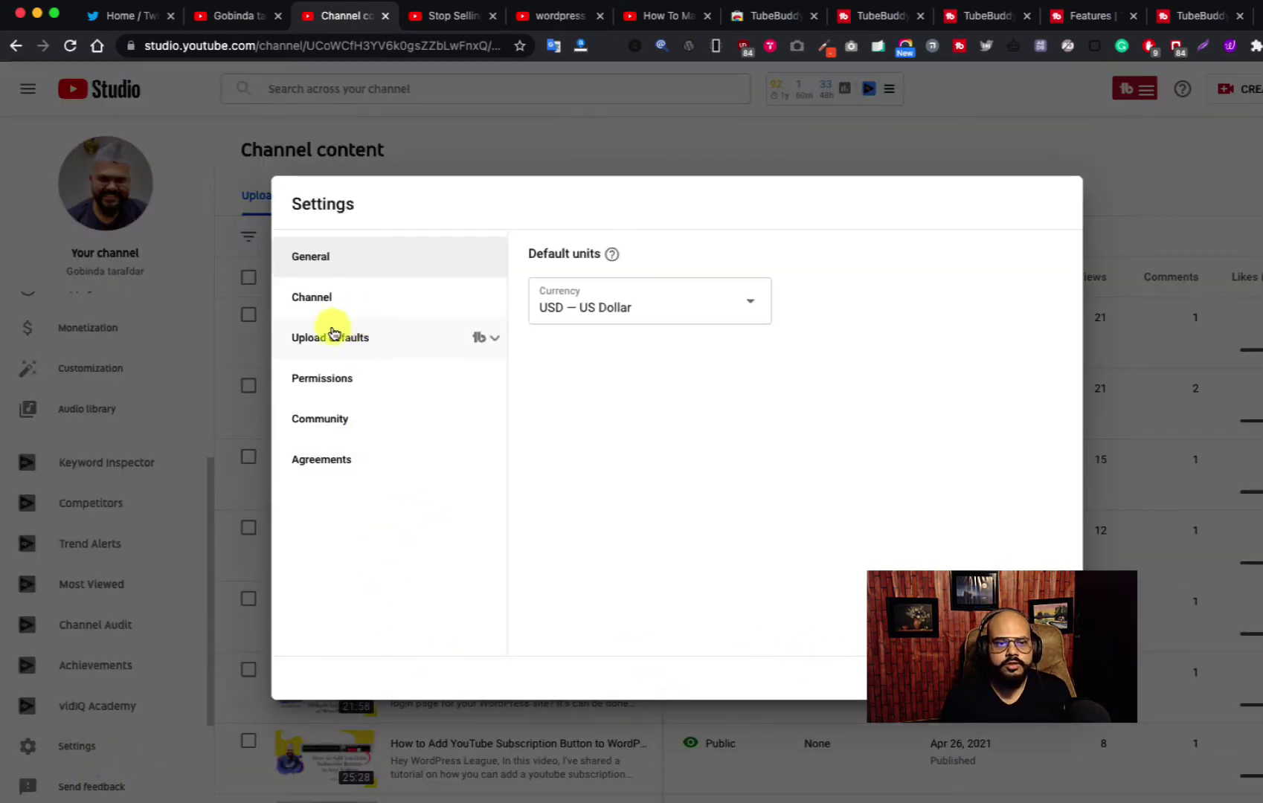
pyautogui.click(409, 346)
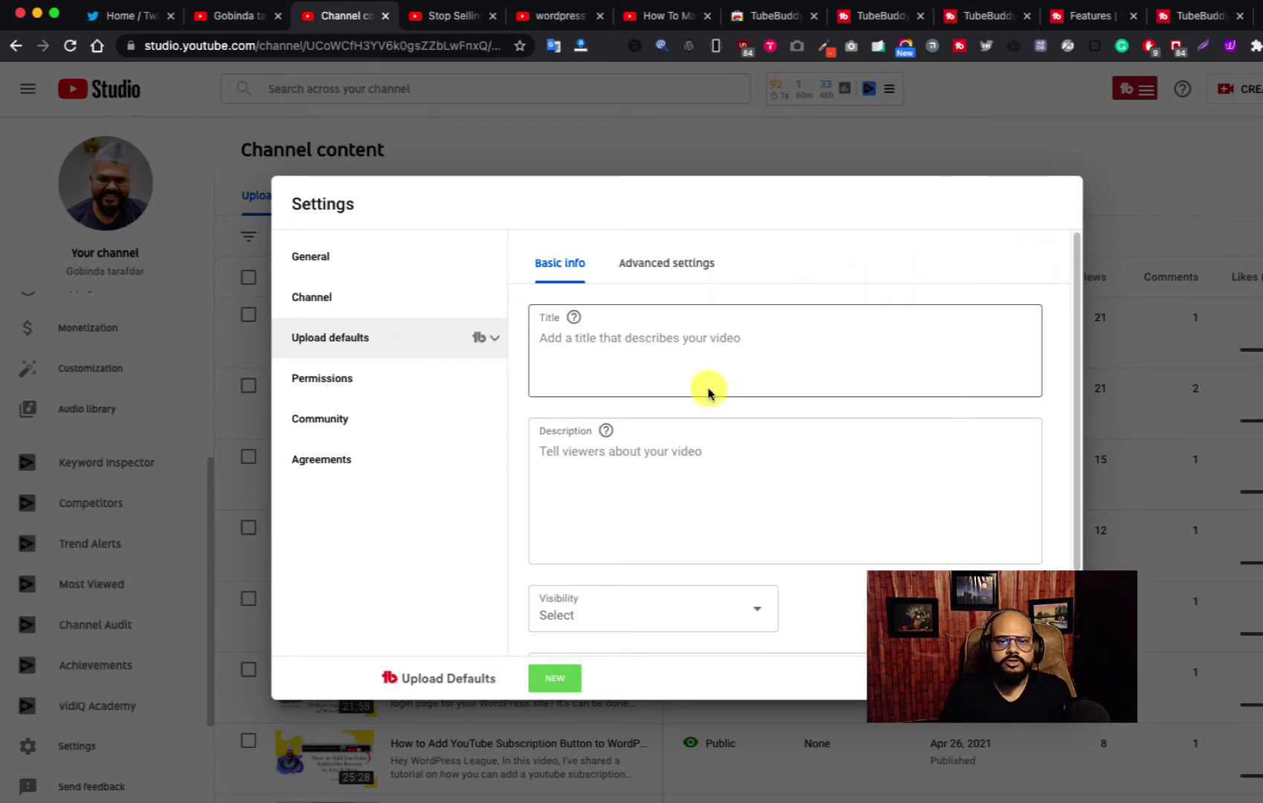
pyautogui.scroll(-2, 740, 357)
pyautogui.scroll(2, 739, 375)
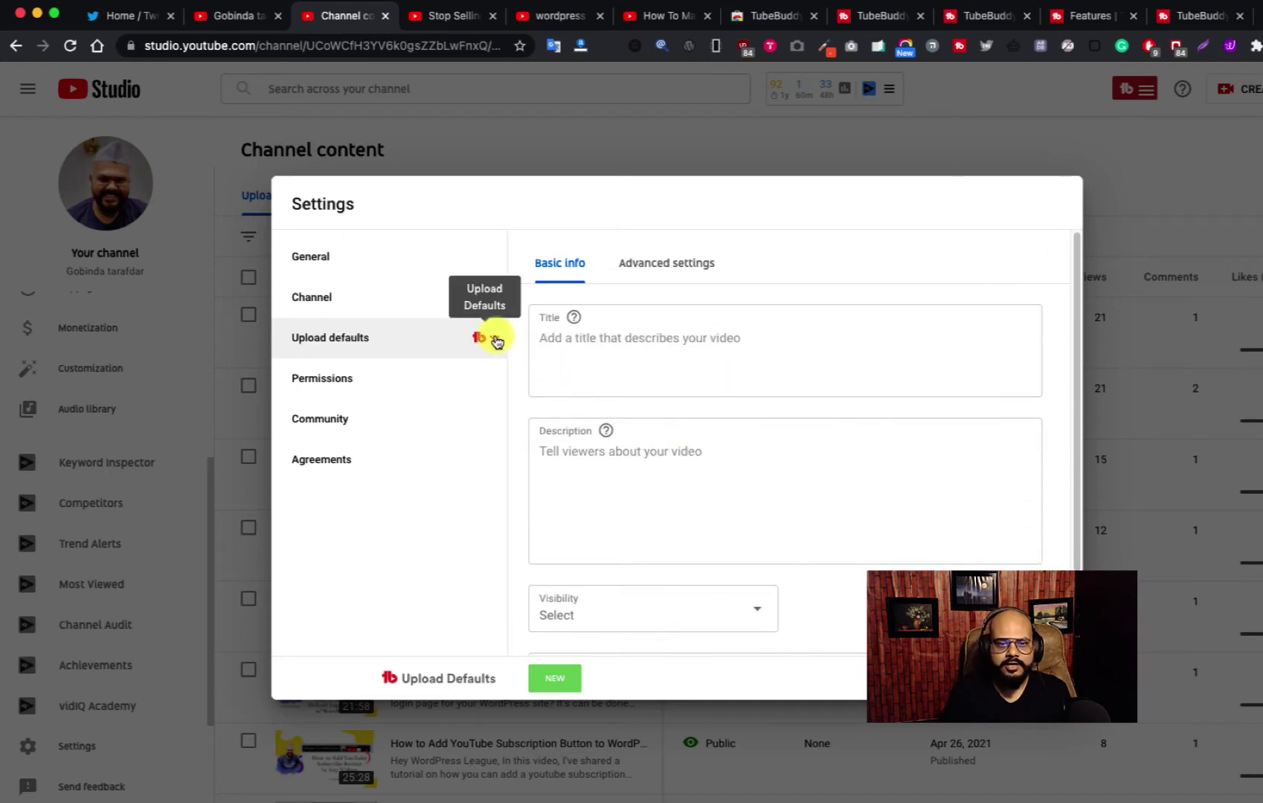
pyautogui.click(491, 343)
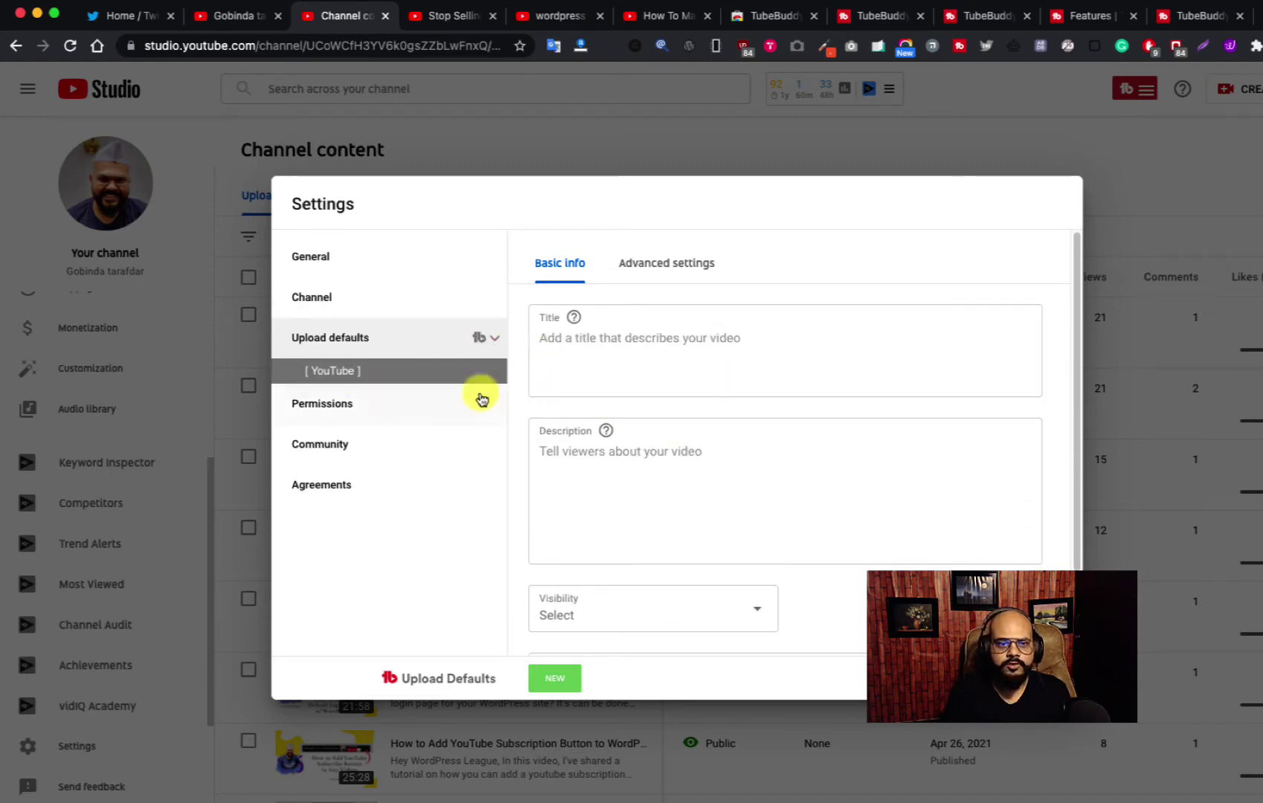
pyautogui.click(371, 378)
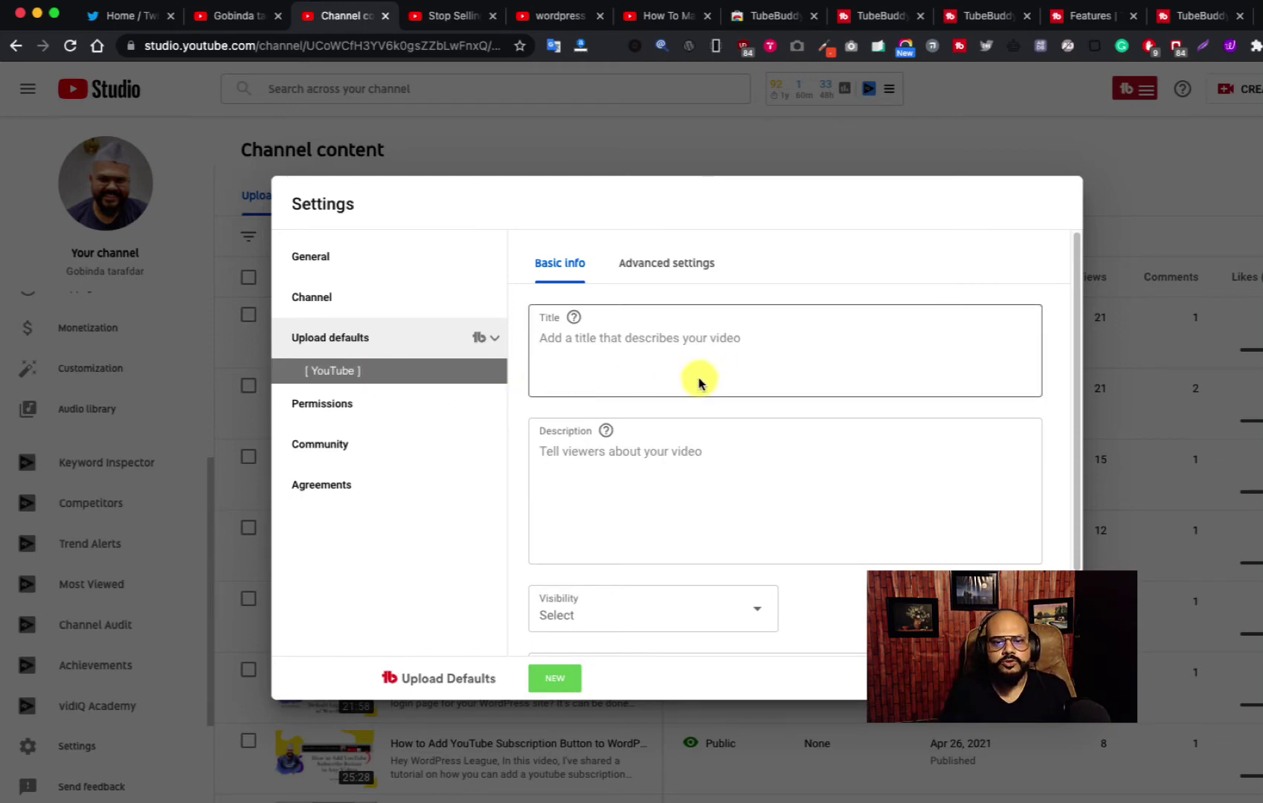
# Set the default video title to "How to make WordPress sites".
pyautogui.click(597, 344)
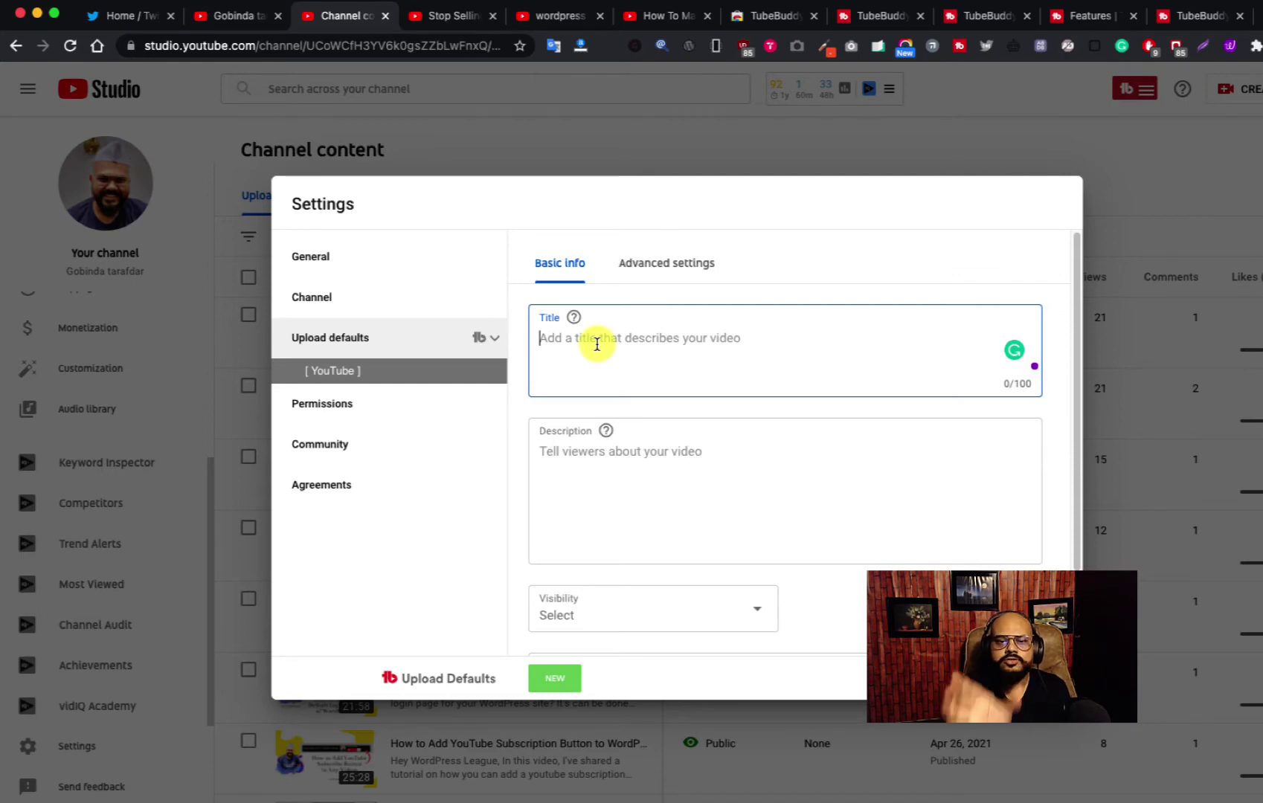
pyautogui.write('How to make Word')
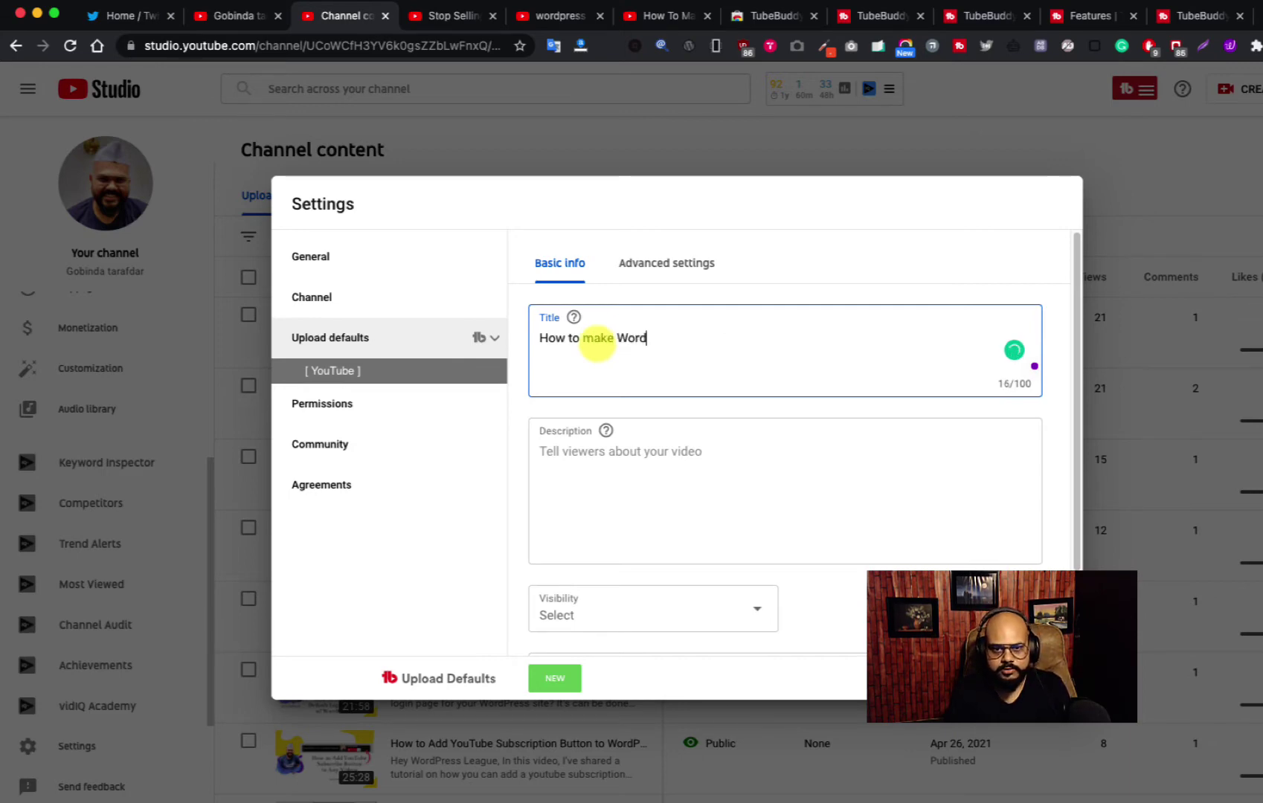
pyautogui.write('Press sire')
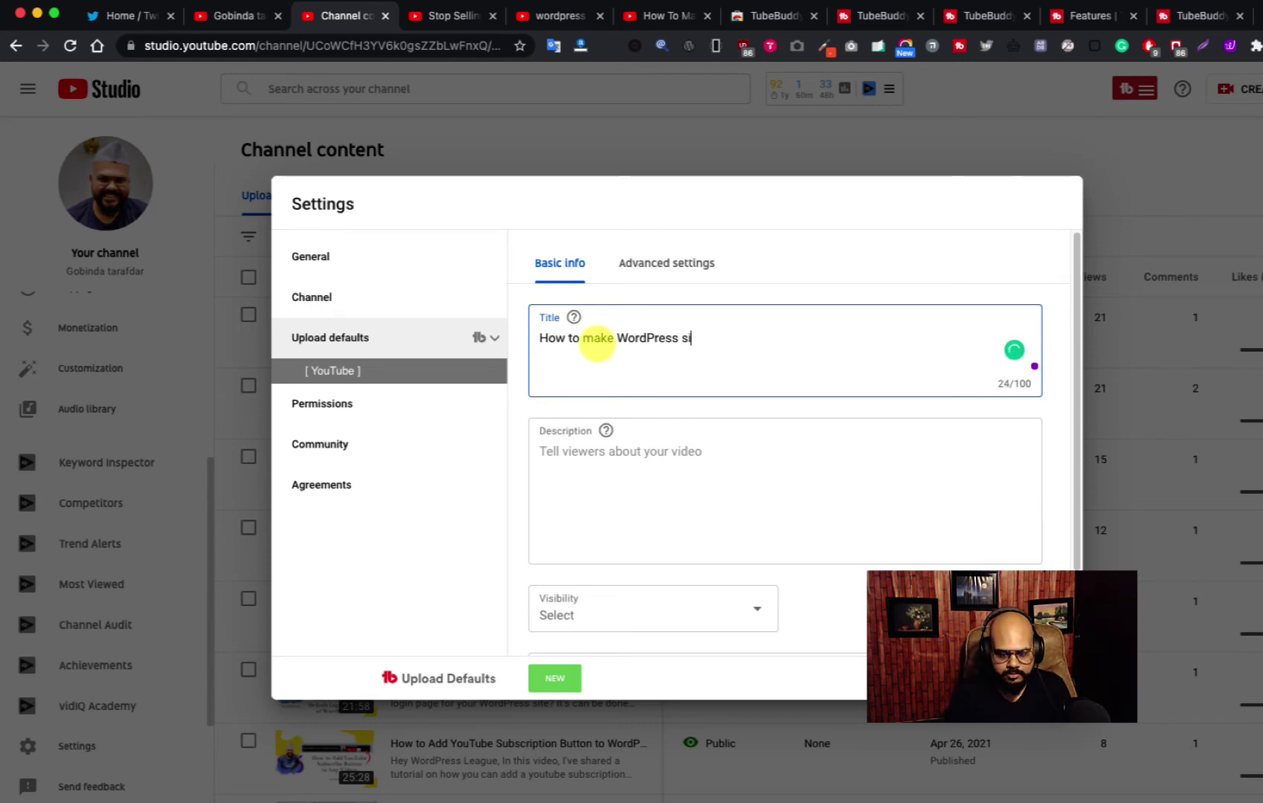
# Open the details of the "Is it Worthy to Buy Elementor Pro at 49 USD?" video and copy its description's greeting and intro sentence.
pyautogui.click(612, 465)
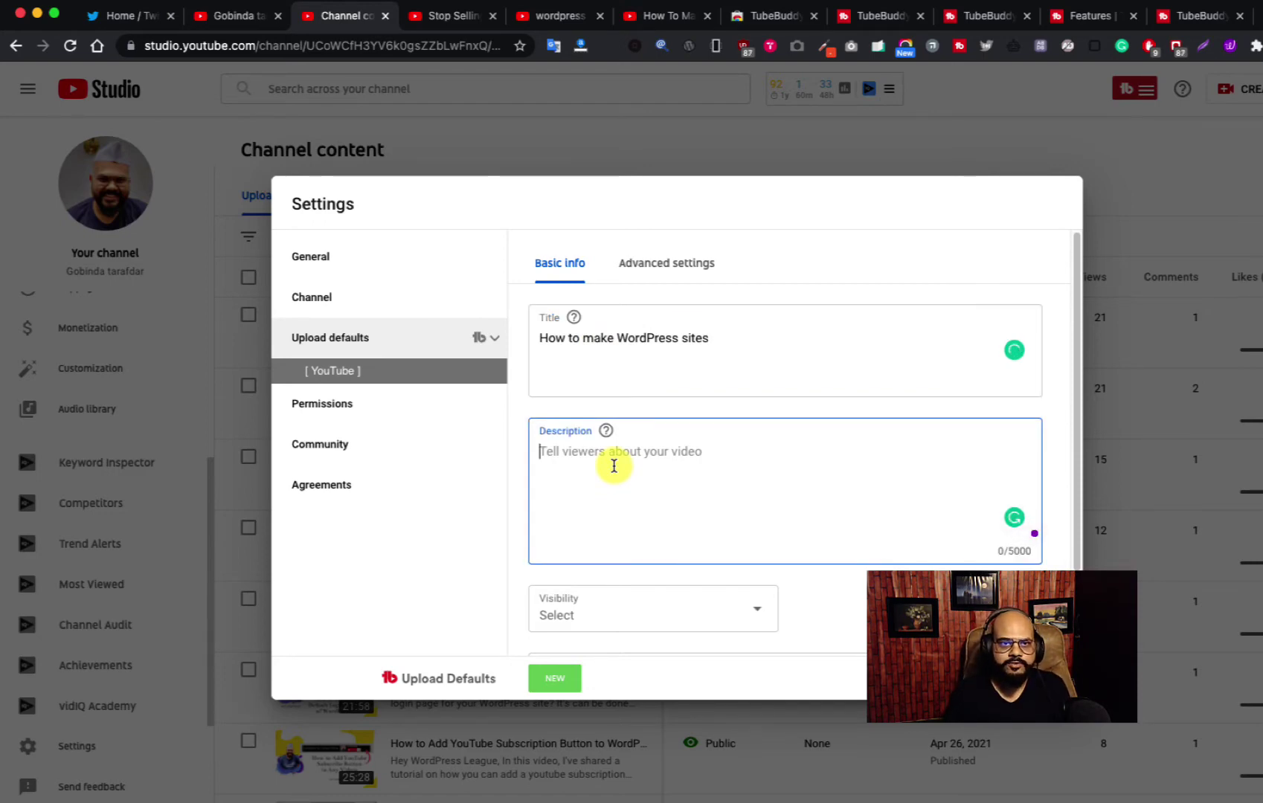
pyautogui.click(234, 18)
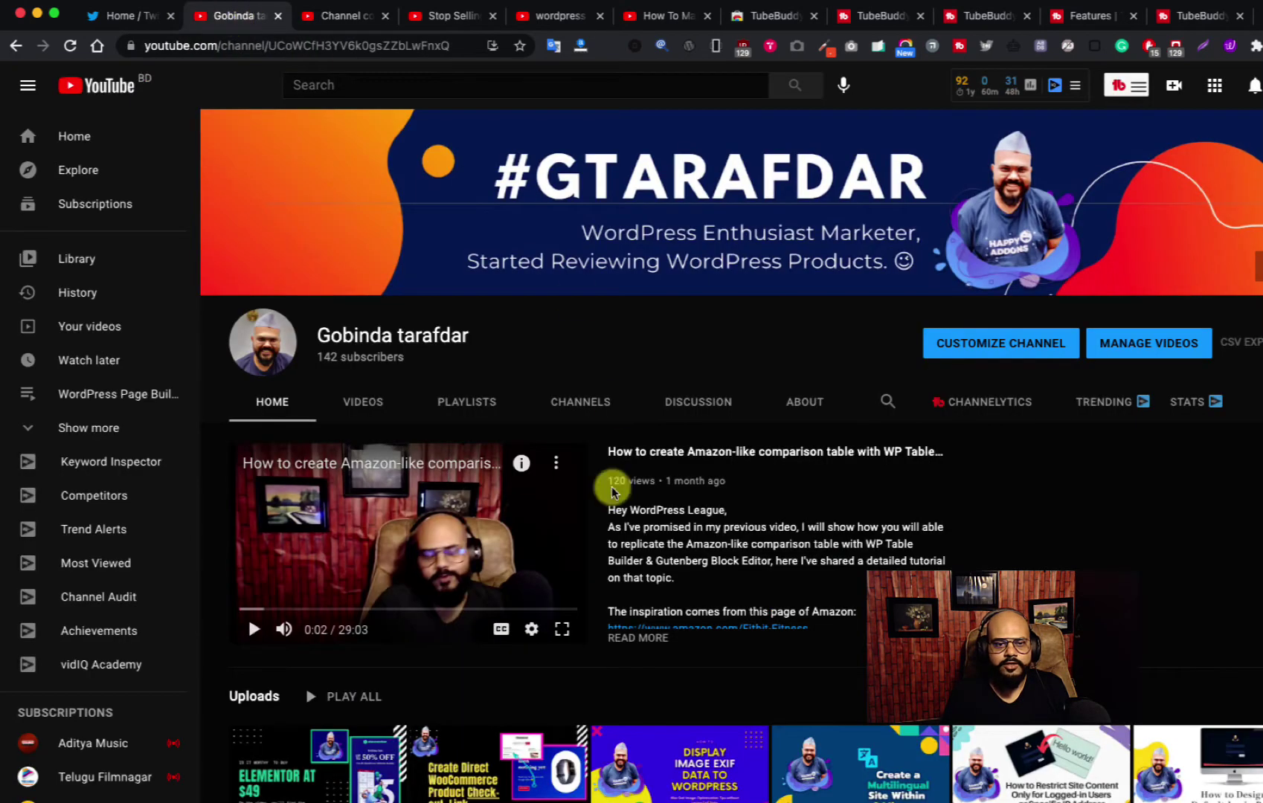
pyautogui.click(102, 331)
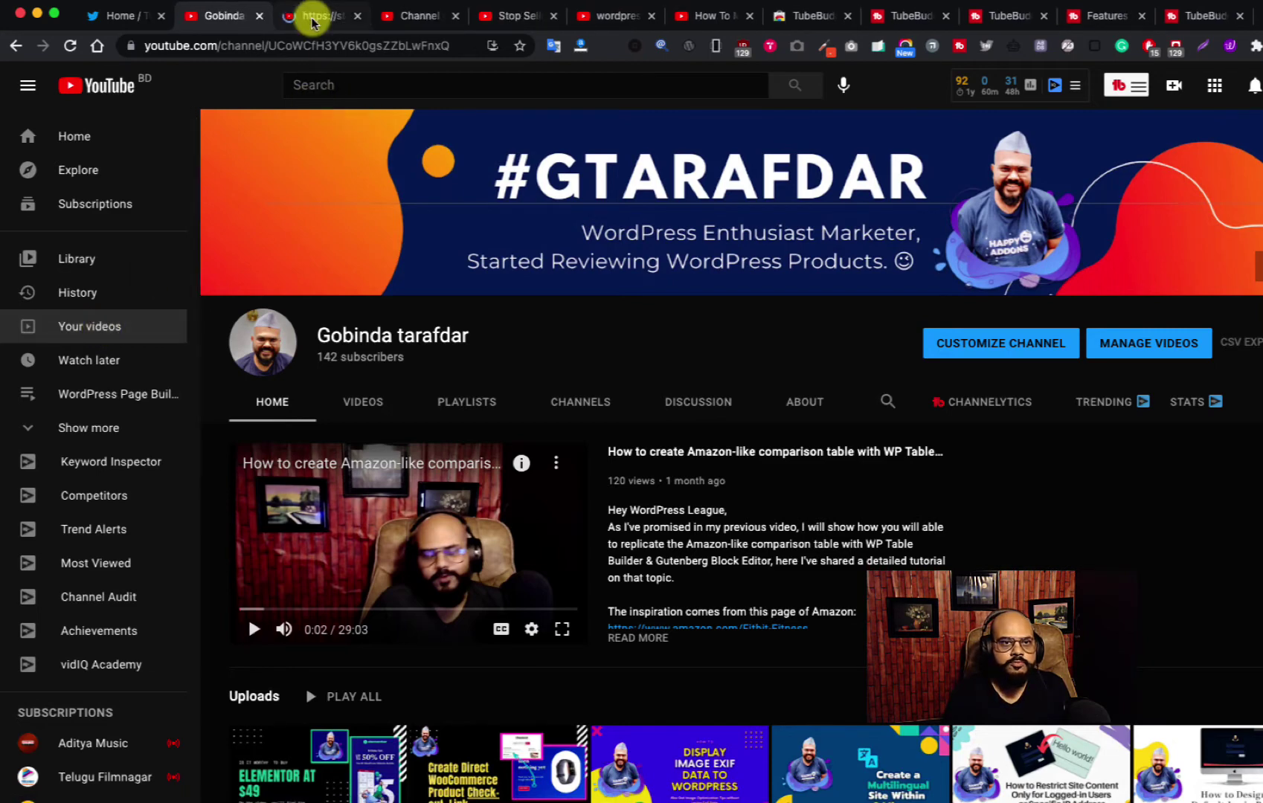
pyautogui.click(312, 20)
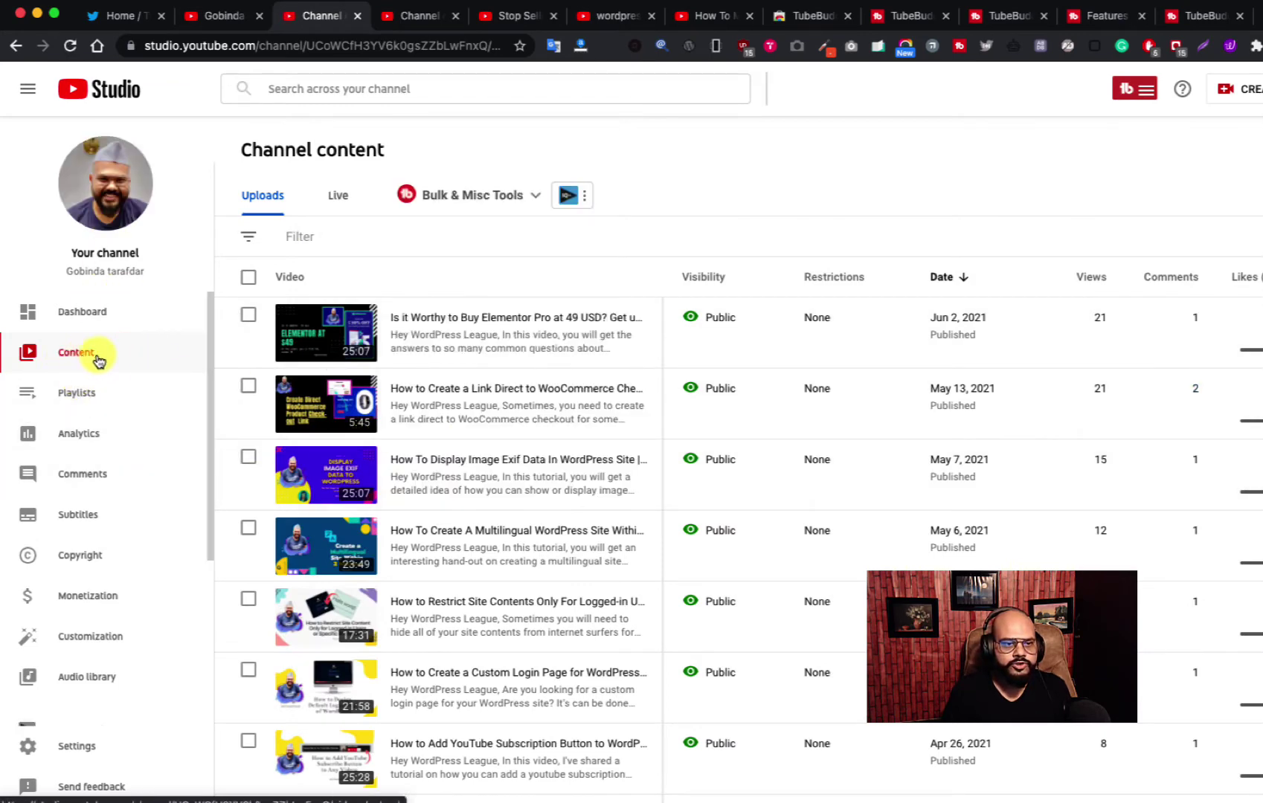
pyautogui.click(403, 319)
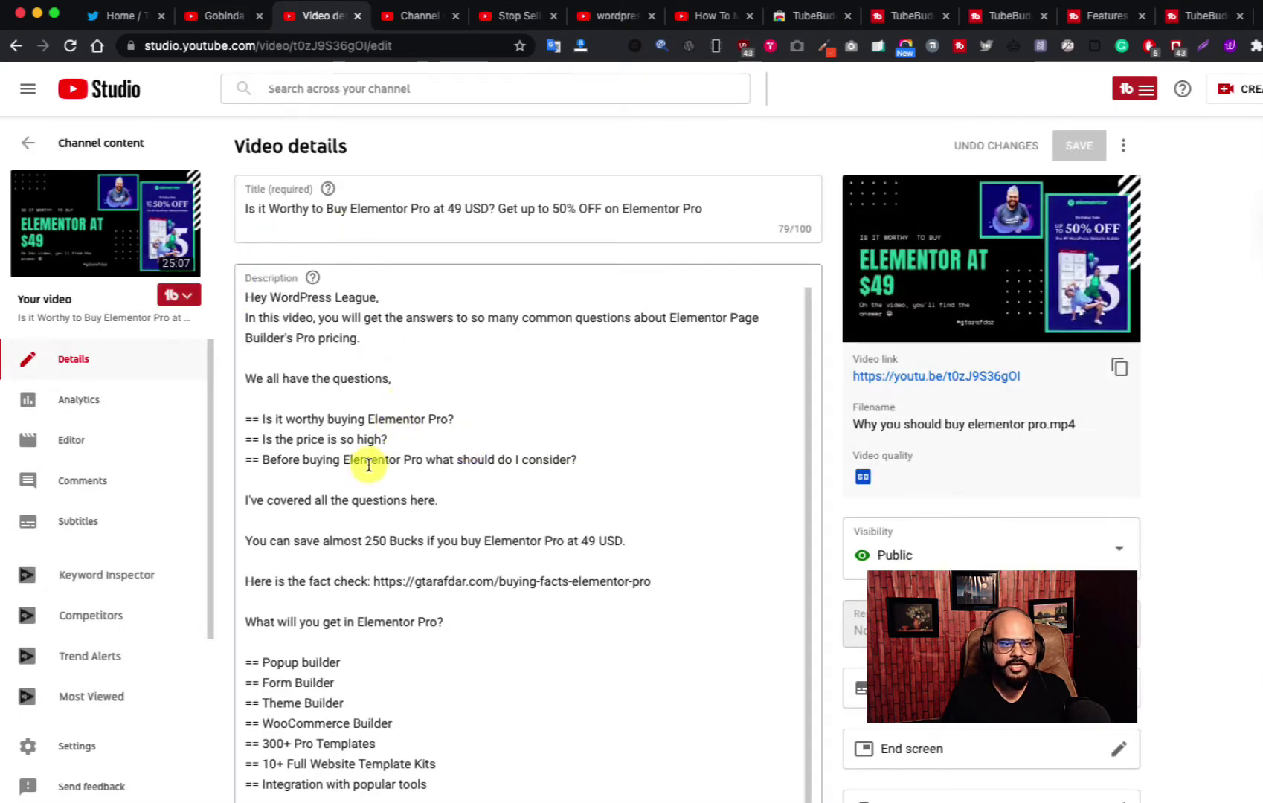
pyautogui.moveTo(381, 347); pyautogui.dragTo(235, 314)
pyautogui.press('super+c')
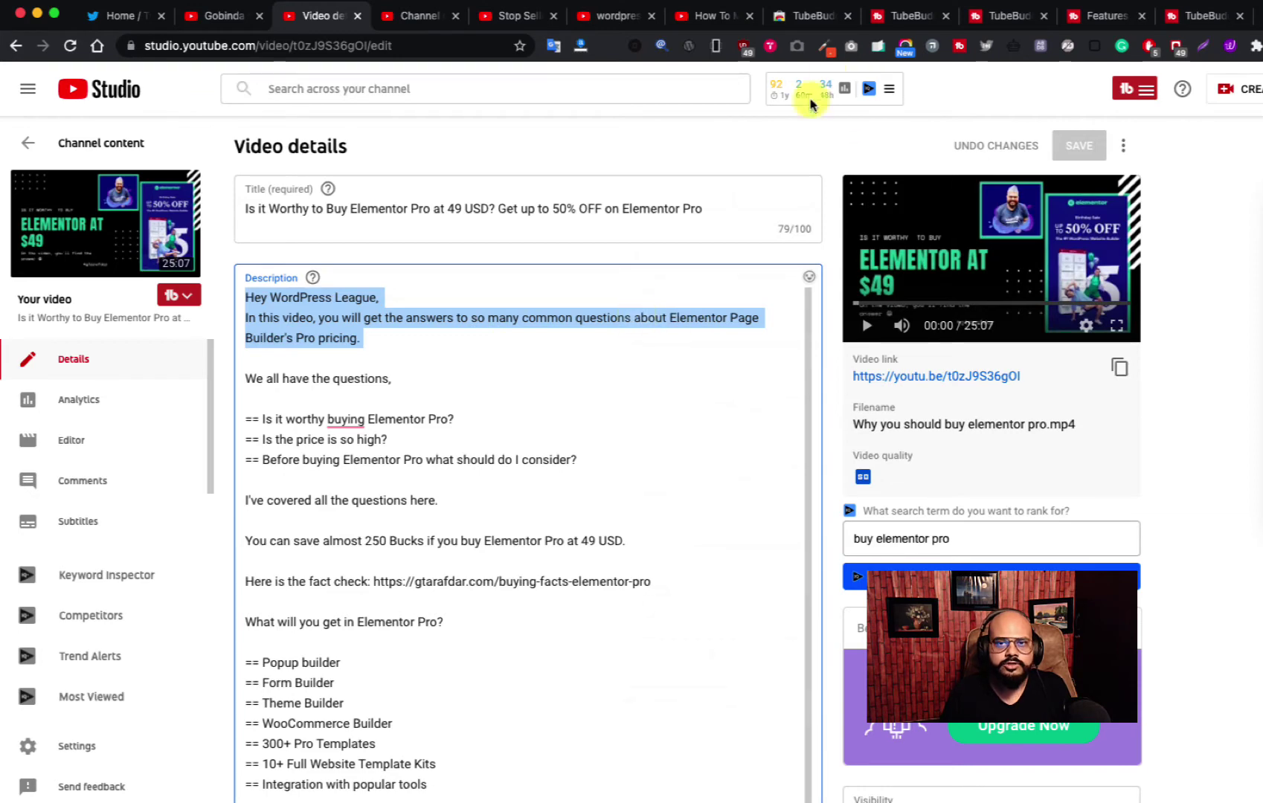
# Paste the copied intro into the upload defaults description and add blank lines below it.
pyautogui.click(418, 18)
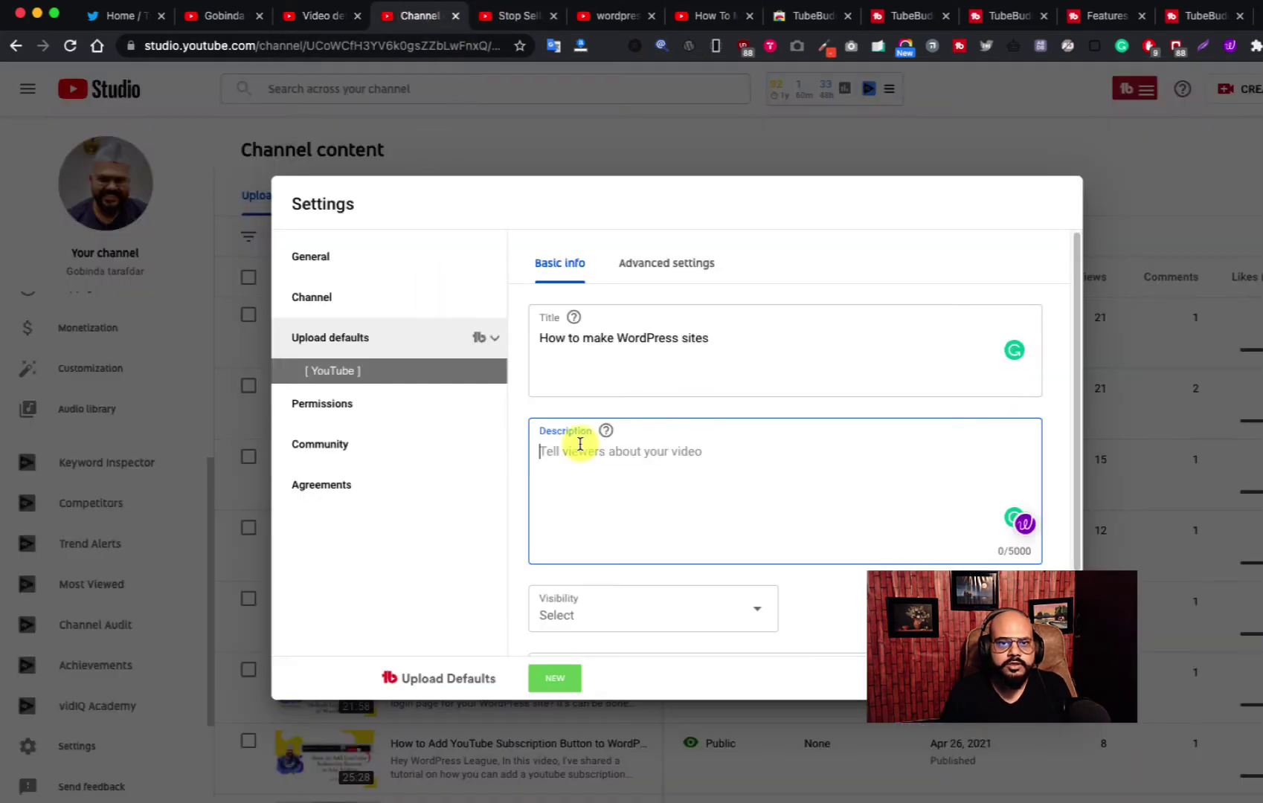
pyautogui.click(653, 460)
pyautogui.press('super+v')
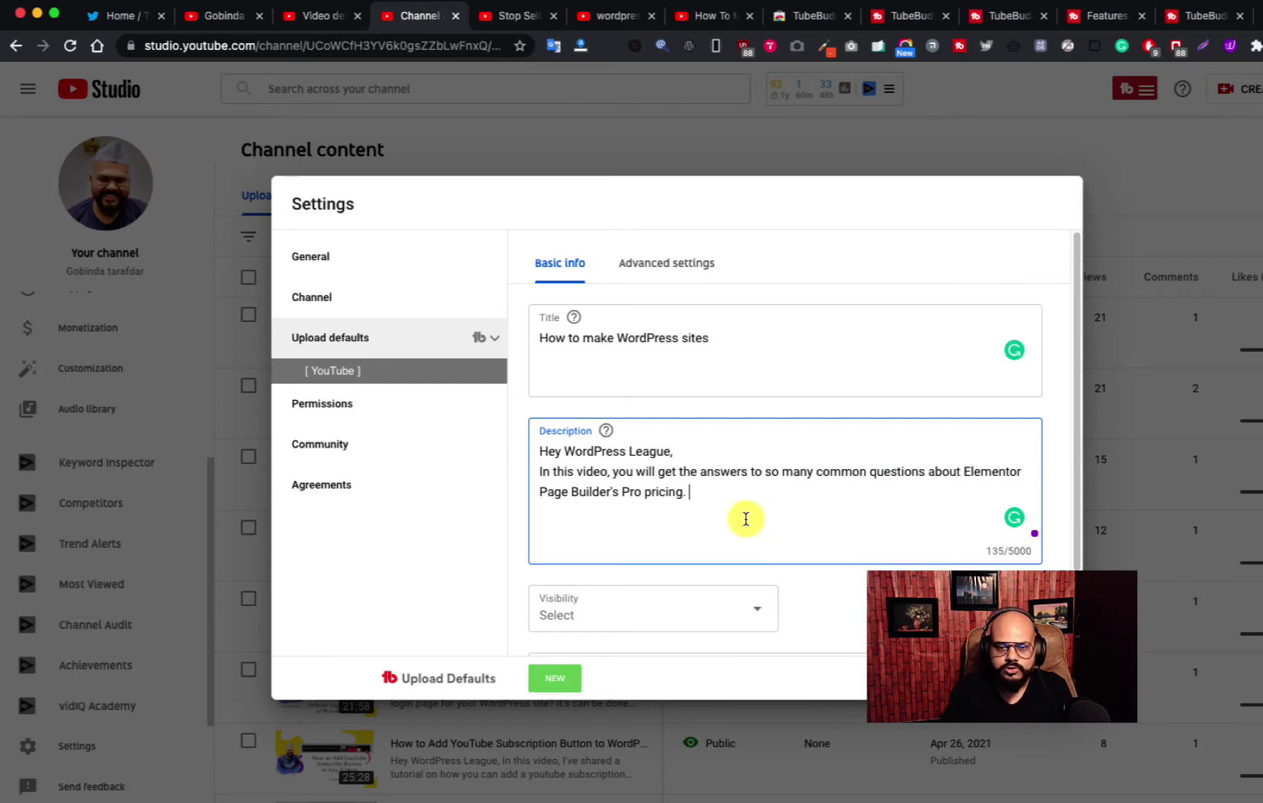
pyautogui.press('Return')
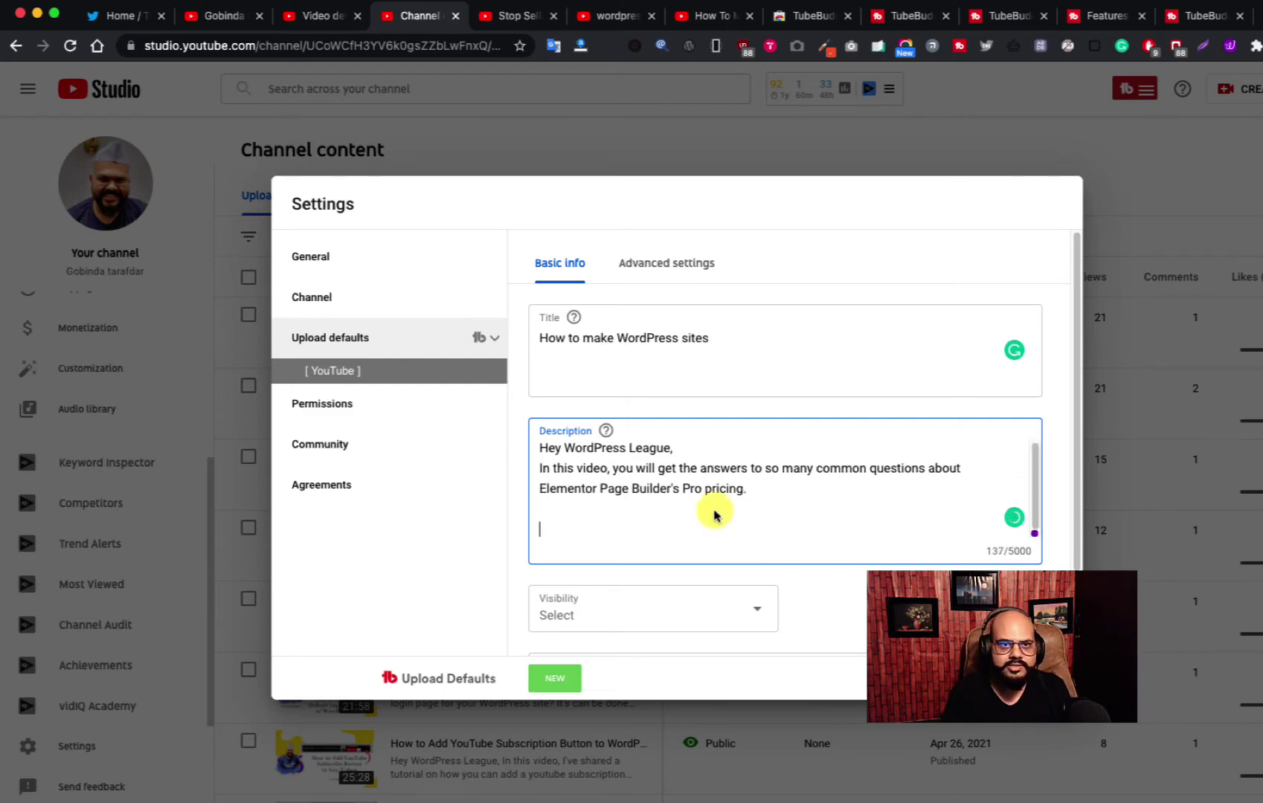
# Copy the closing part of the Elementor Pro video's description, including the thank-you text and follow links to the end.
pyautogui.click(313, 15)
pyautogui.scroll(-2, 447, 392)
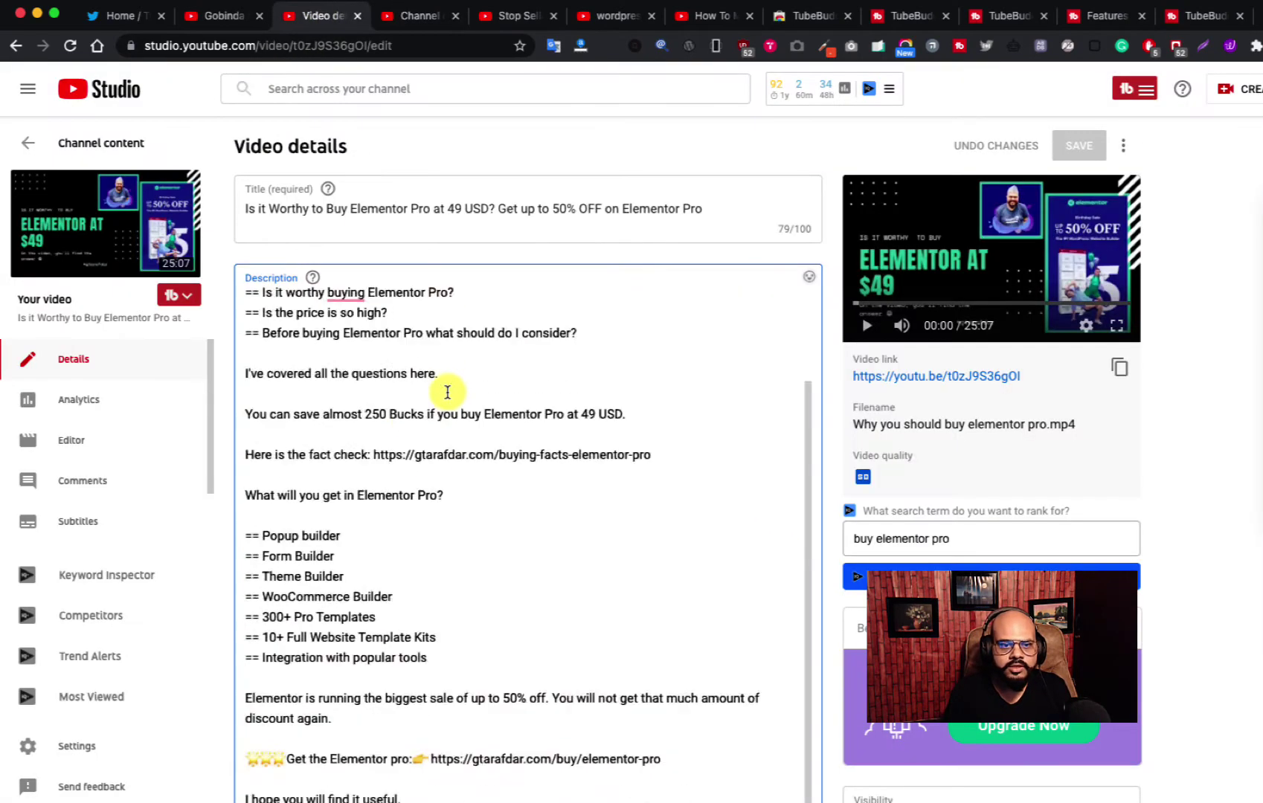
pyautogui.scroll(-7, 447, 392)
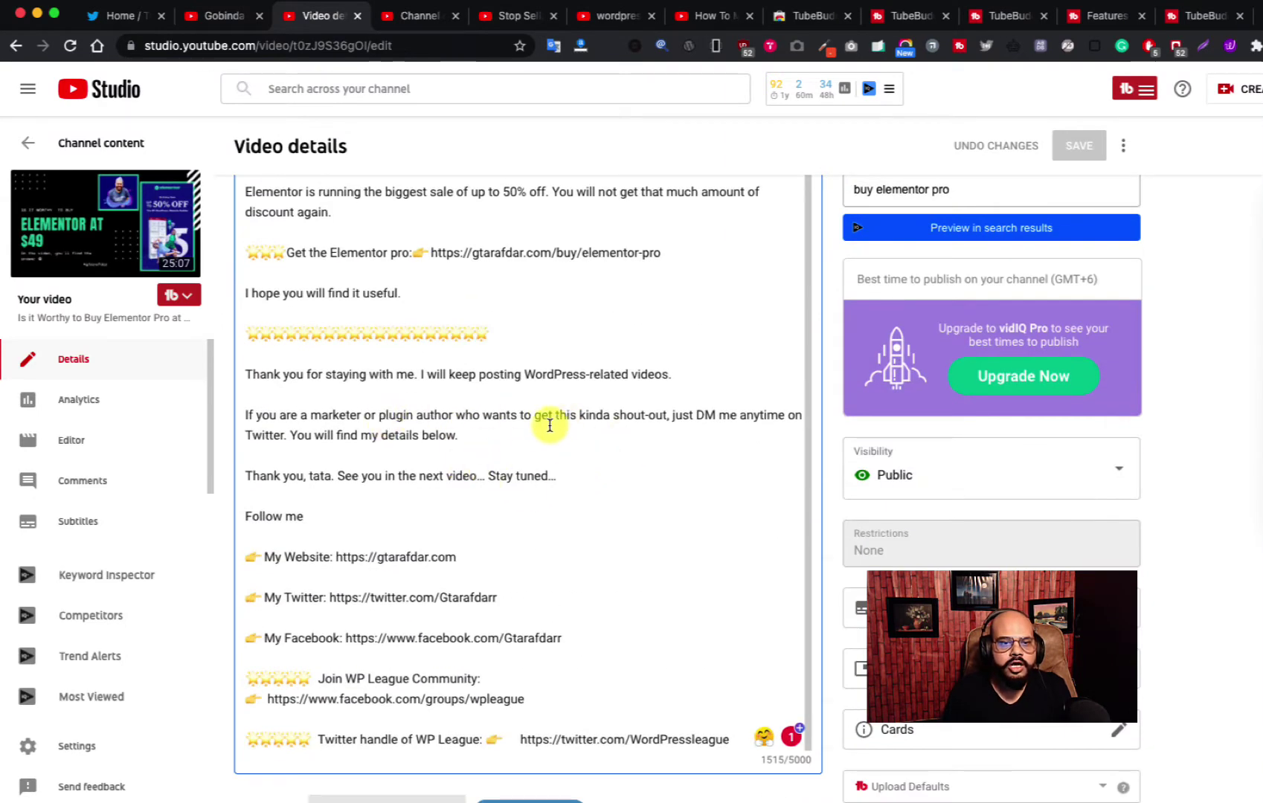
pyautogui.scroll(2, 524, 429)
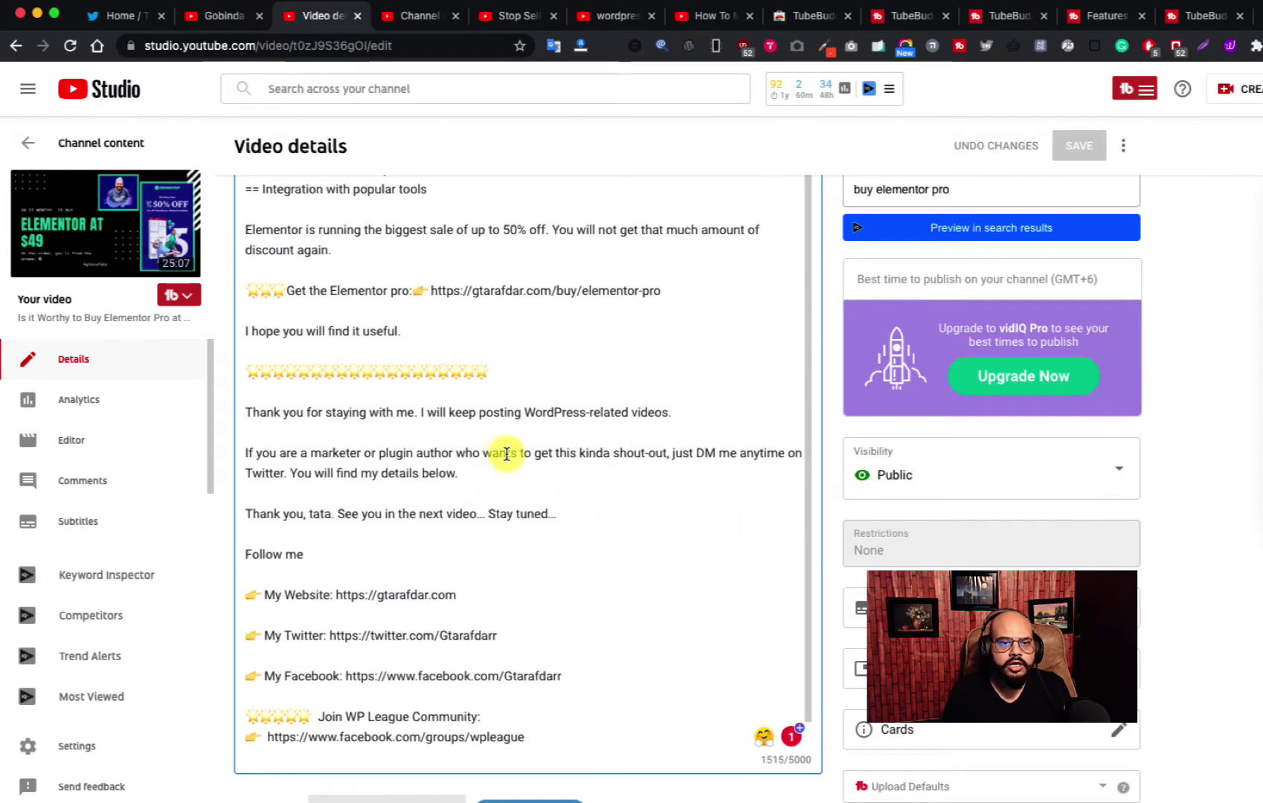
pyautogui.moveTo(247, 289); pyautogui.dragTo(747, 425)
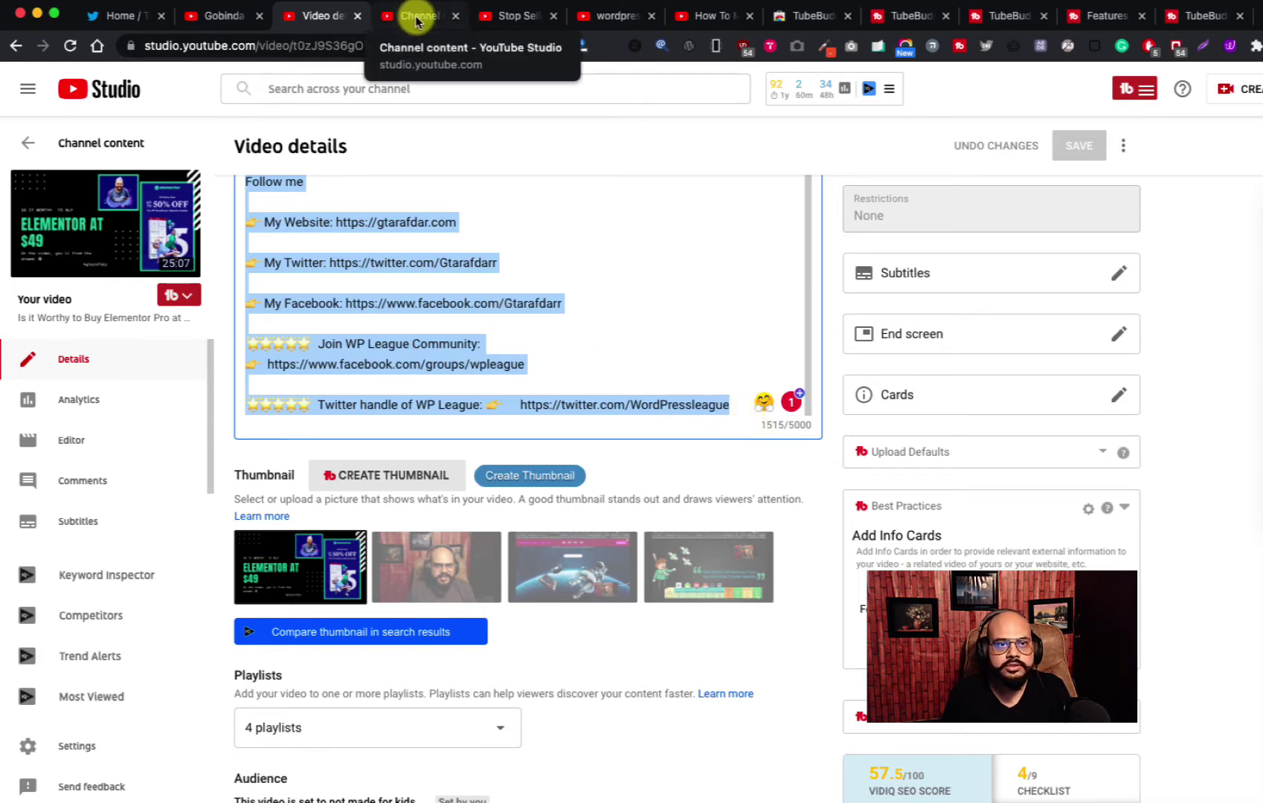
# Add more blank lines to the default description, paste the copied closing text there and check the full description.
pyautogui.click(417, 20)
pyautogui.press('Return')
pyautogui.press('Return')
pyautogui.press('Return')
pyautogui.press('Return')
pyautogui.press('Return')
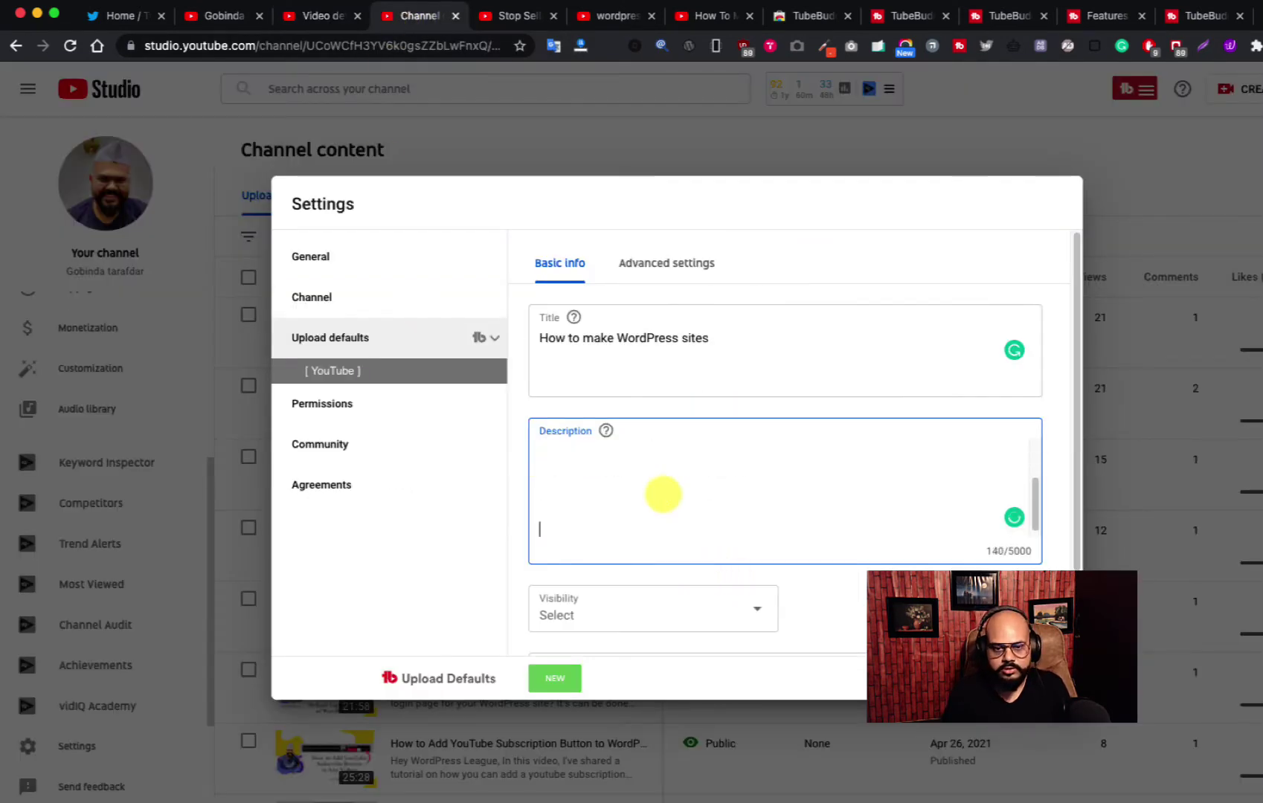
pyautogui.press('super+v')
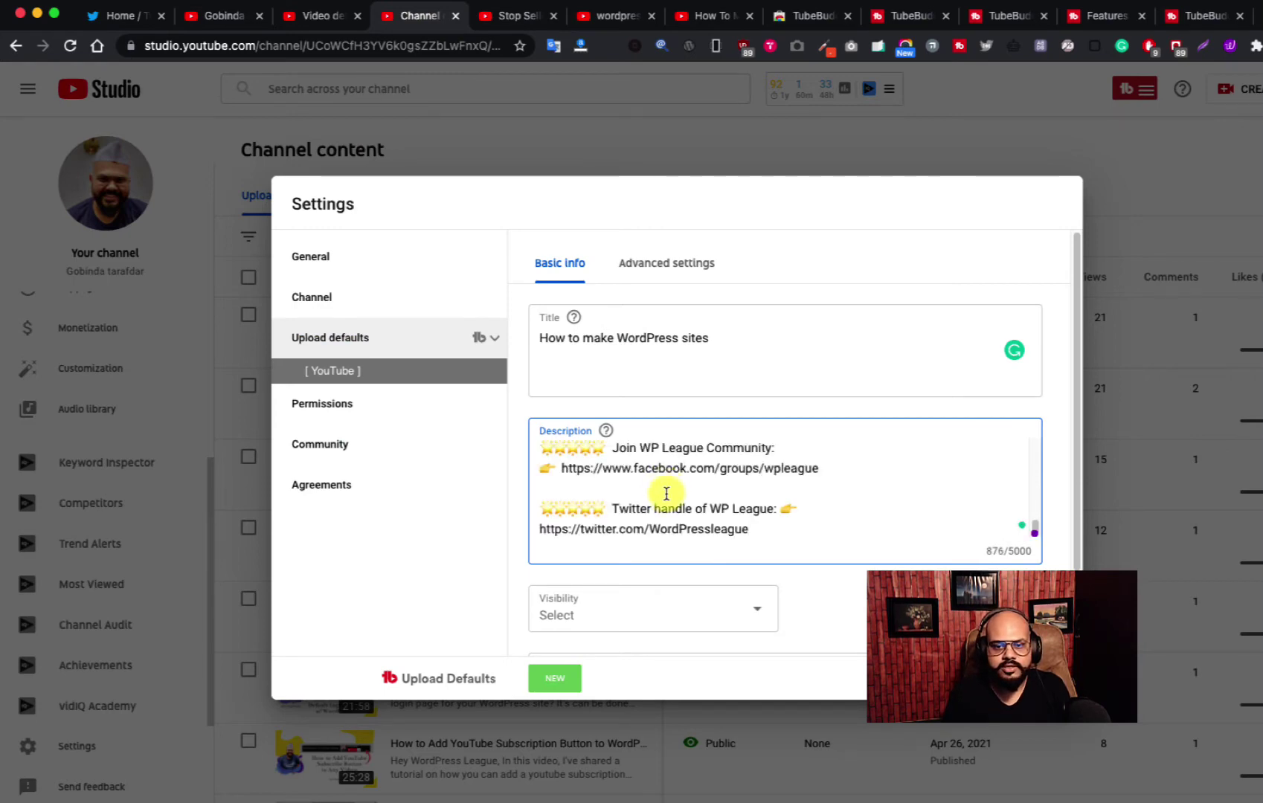
pyautogui.scroll(15, 738, 506)
pyautogui.scroll(-15, 738, 507)
pyautogui.scroll(8, 738, 507)
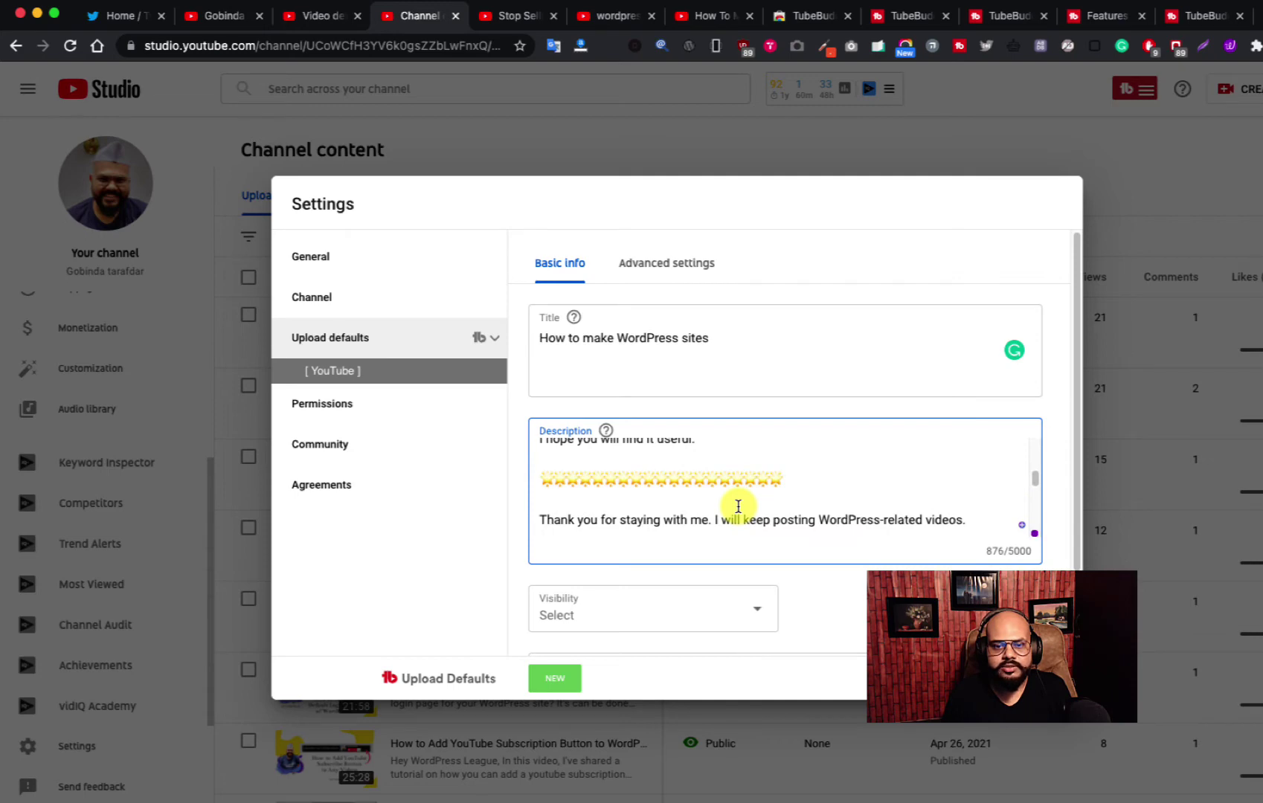
pyautogui.scroll(10, 739, 506)
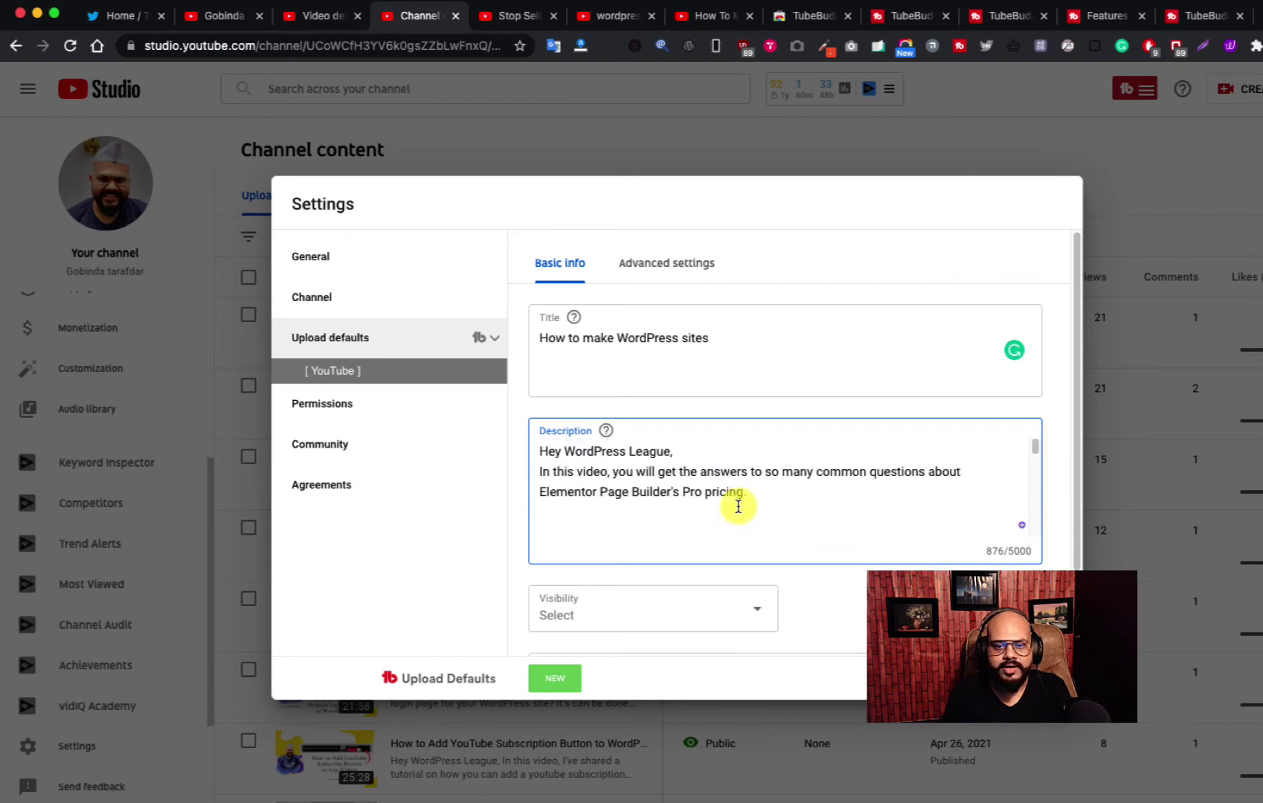
pyautogui.scroll(-15, 739, 507)
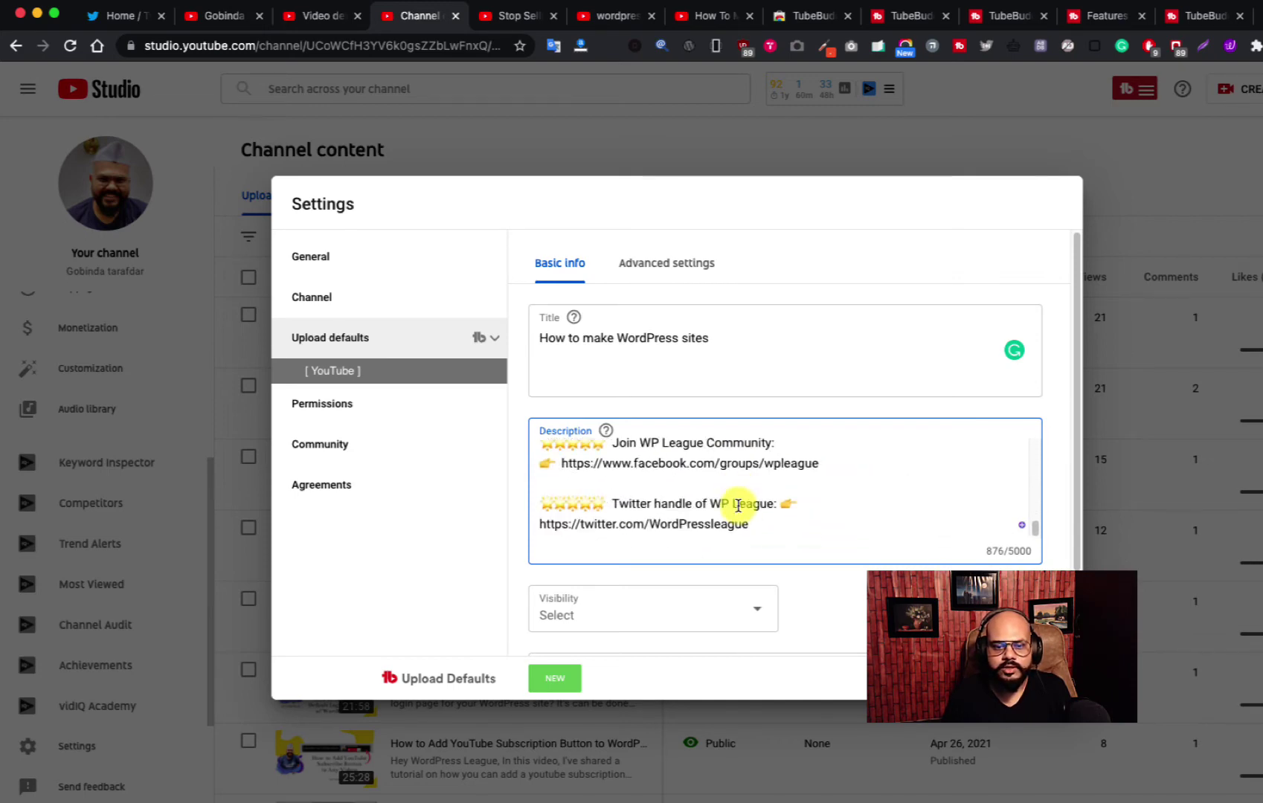
# Set the default visibility to Public and add the tag "WorPress".
pyautogui.scroll(-3, 784, 527)
pyautogui.click(741, 507)
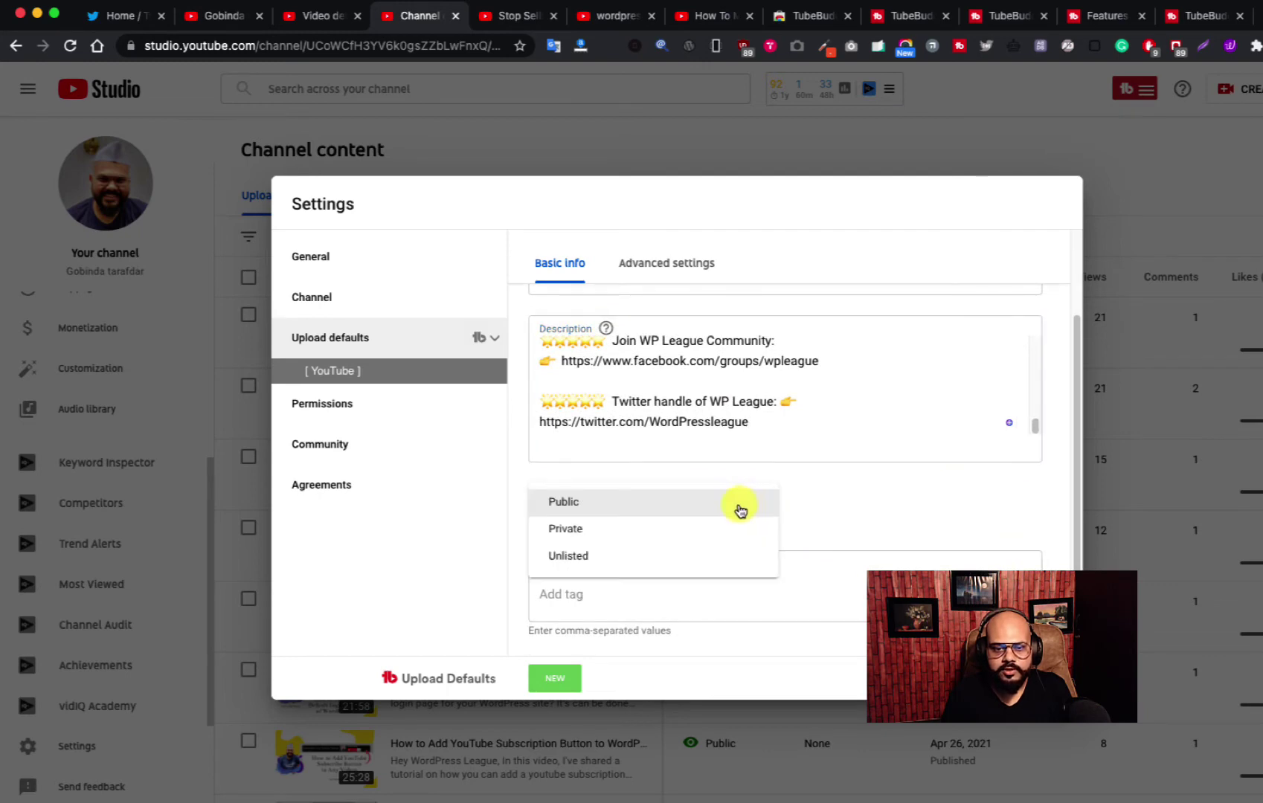
pyautogui.click(623, 513)
pyautogui.click(661, 594)
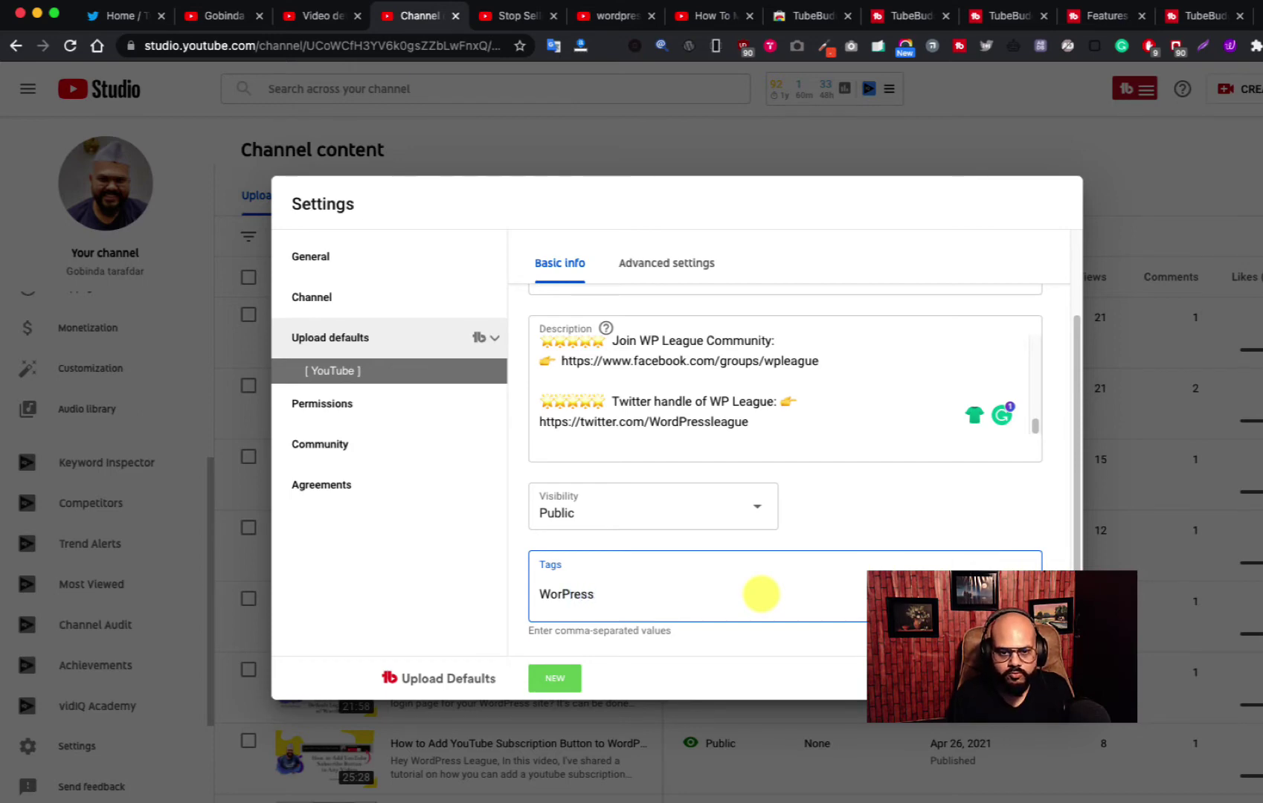
pyautogui.press('Return')
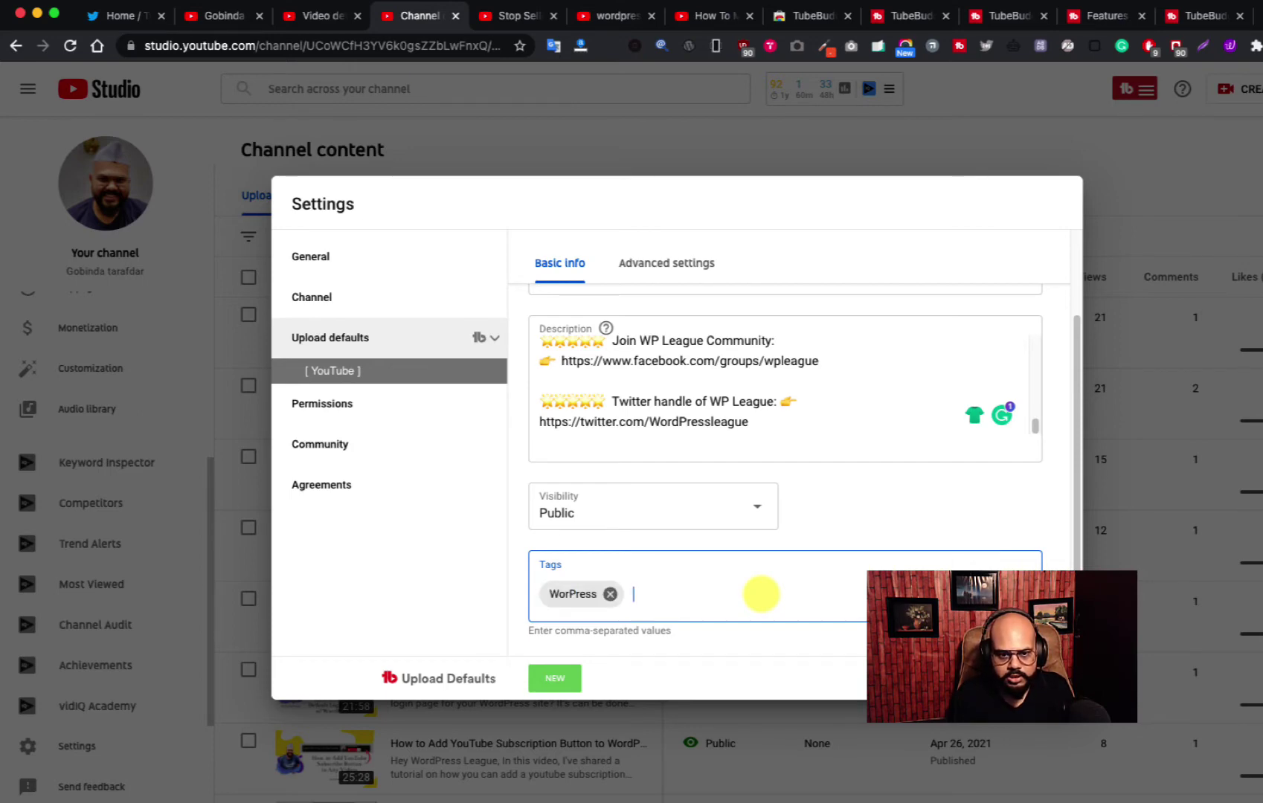
# Replace the misspelled default tag with "WordPress" and add the tags "Tutorials" and "WP Beginners".
pyautogui.click(610, 593)
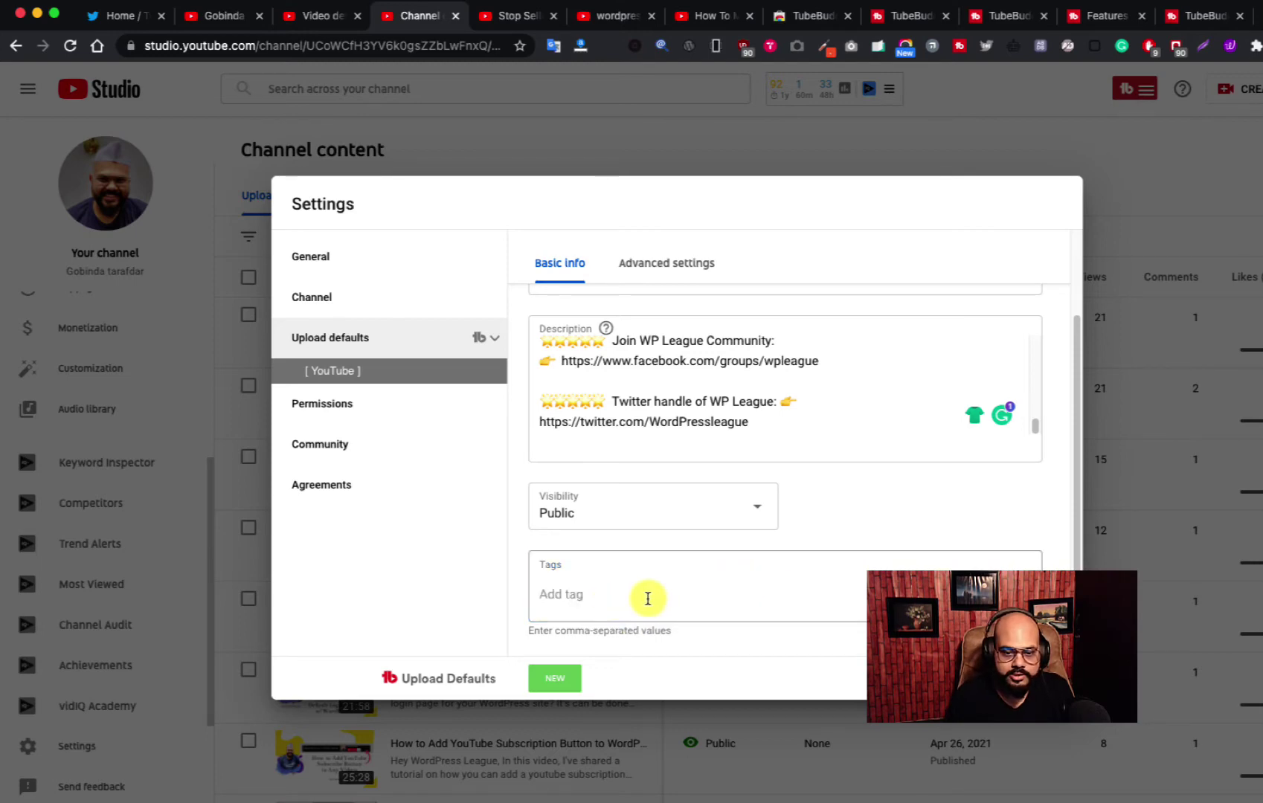
pyautogui.click(648, 598)
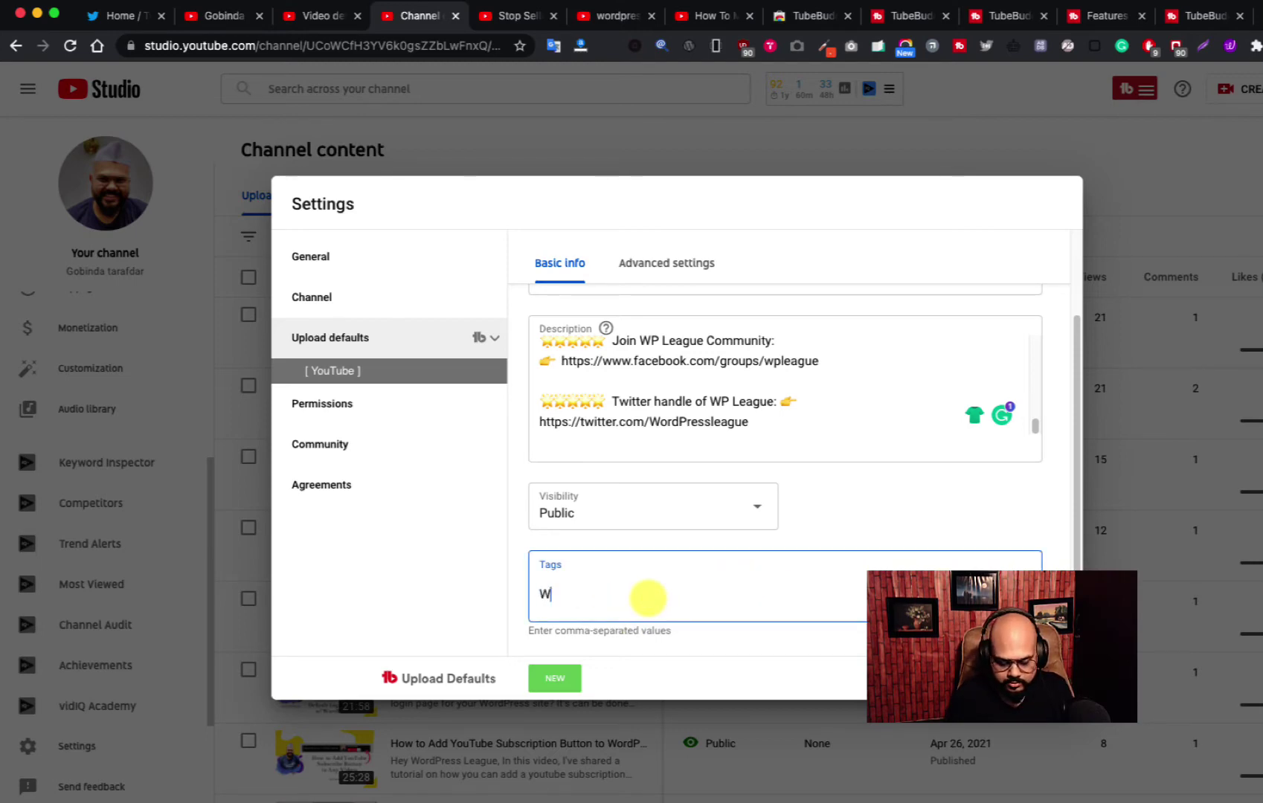
pyautogui.write('WordPress')
pyautogui.press('Return')
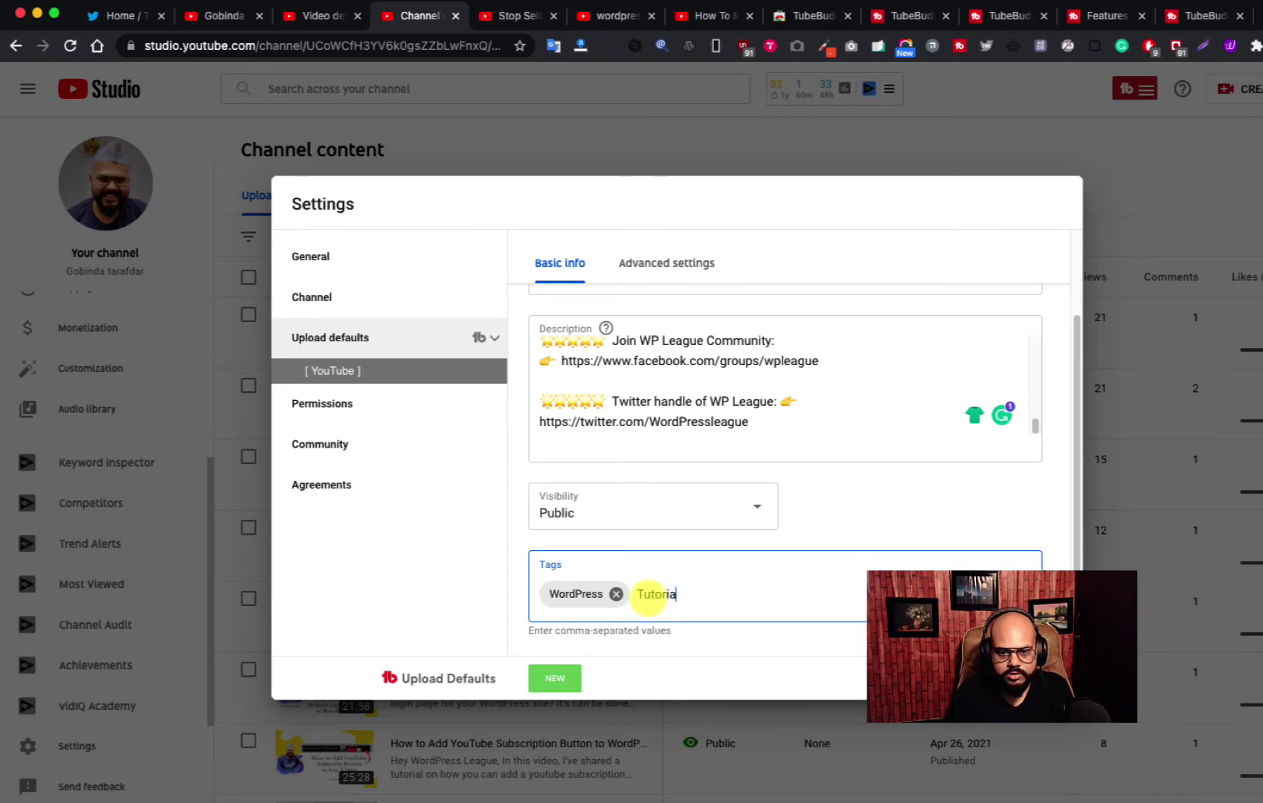
pyautogui.press('Return')
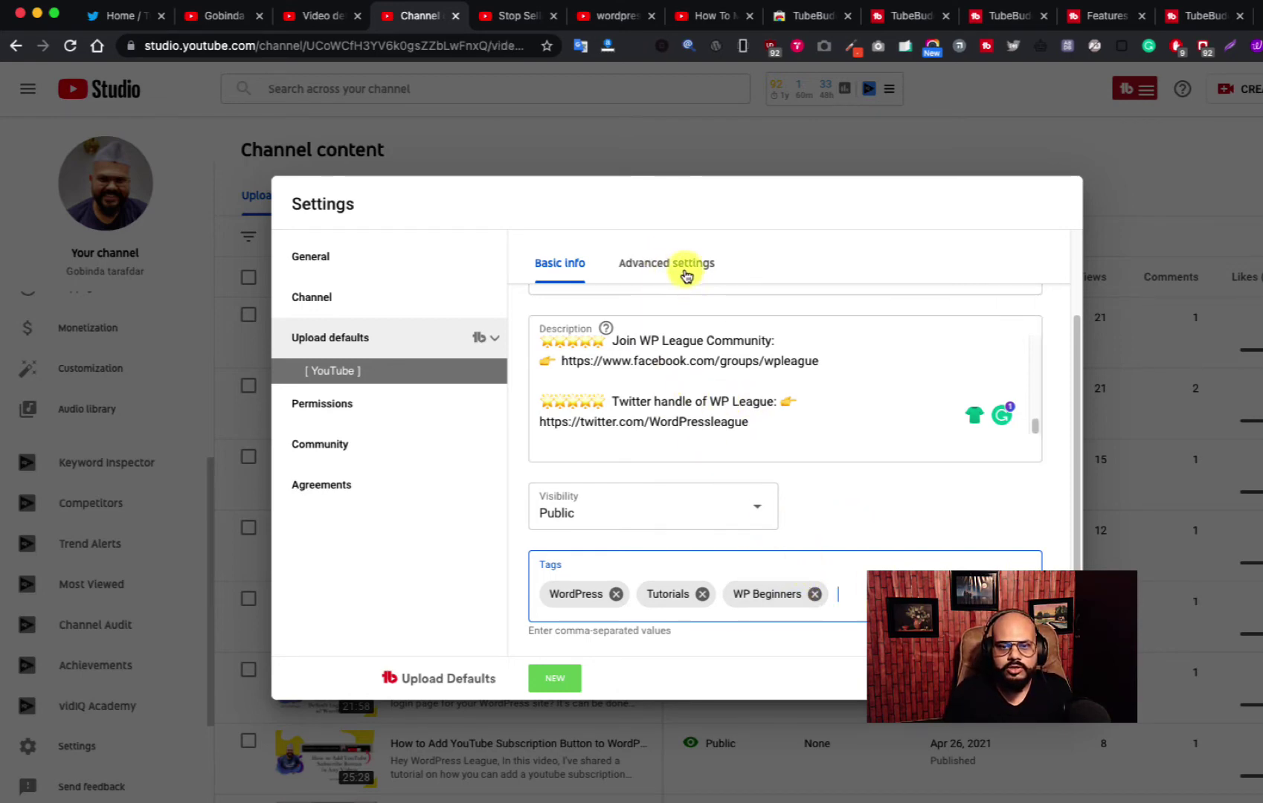
pyautogui.click(685, 273)
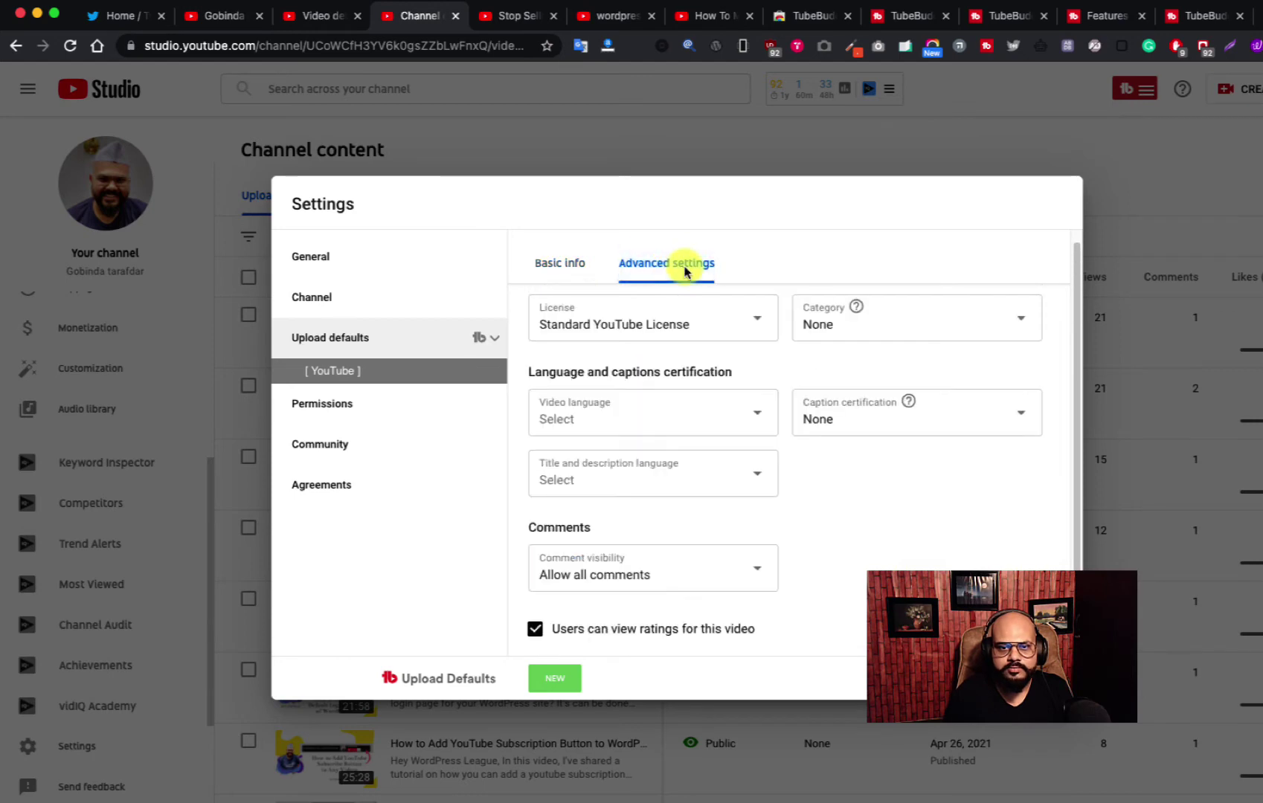
pyautogui.click(554, 262)
pyautogui.scroll(-3, 670, 521)
pyautogui.scroll(1, 713, 550)
pyautogui.scroll(1, 707, 483)
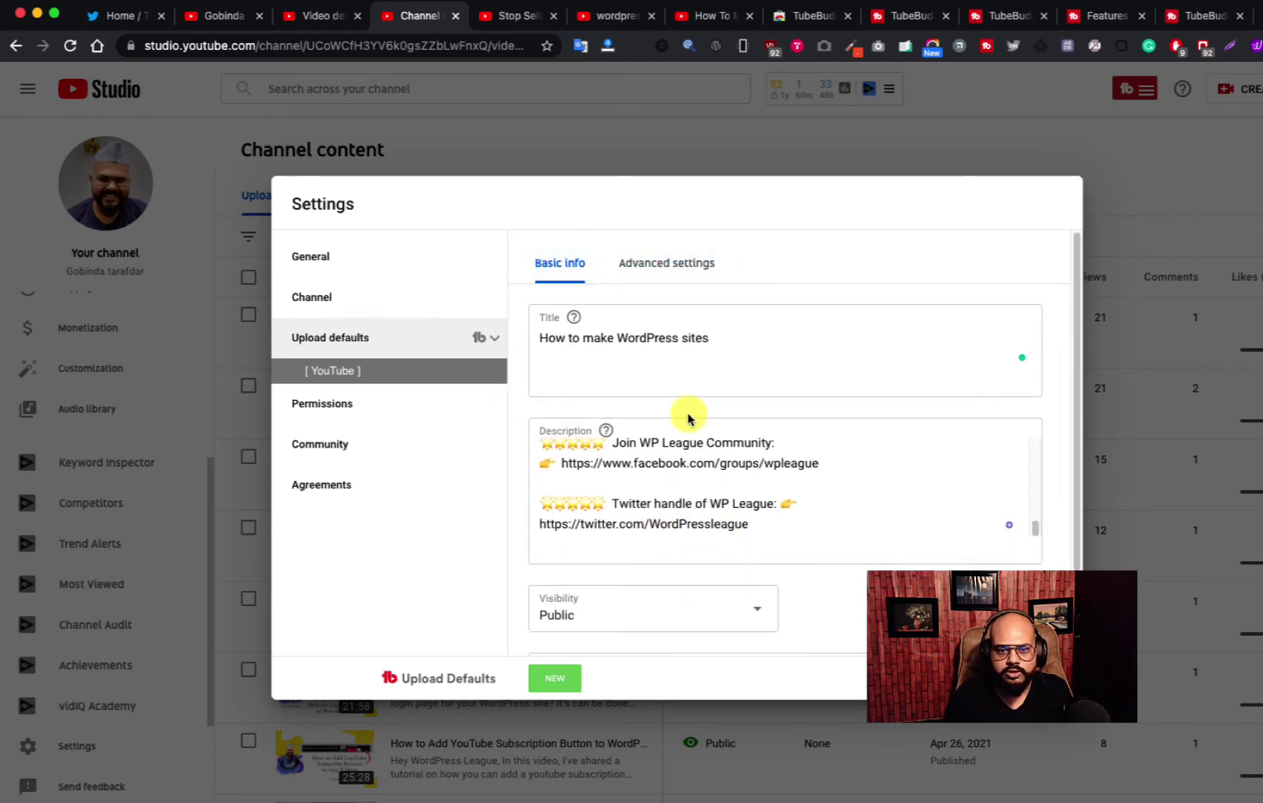
# Set the default video category to Science & Technology in the advanced upload defaults.
pyautogui.click(694, 262)
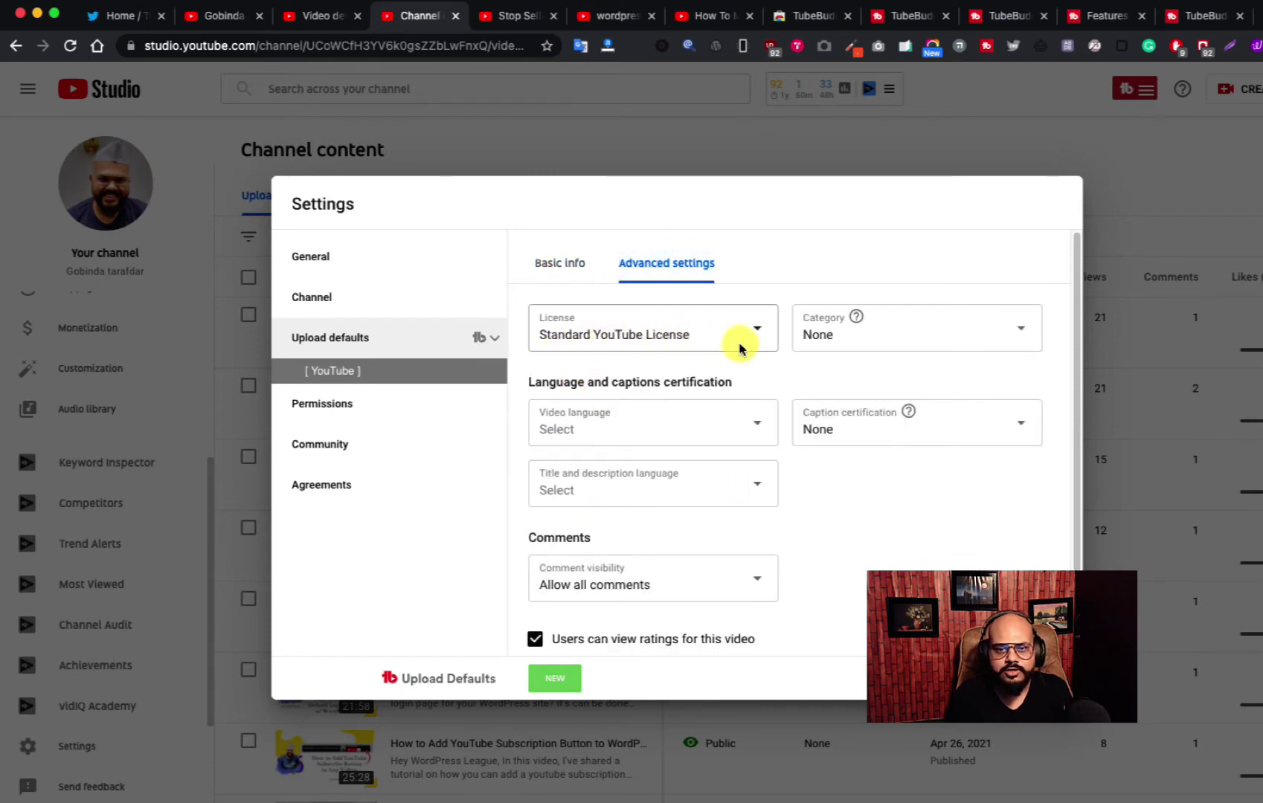
pyautogui.click(911, 341)
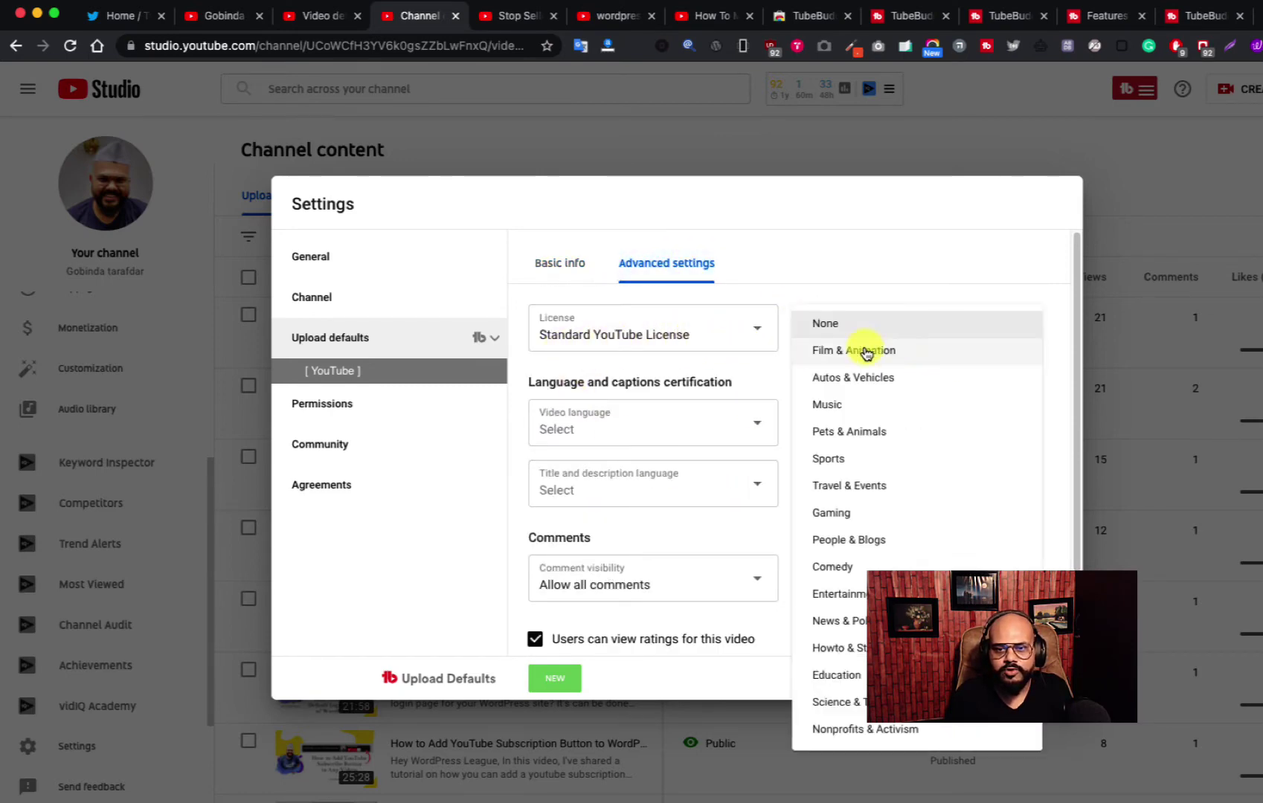
pyautogui.click(836, 257)
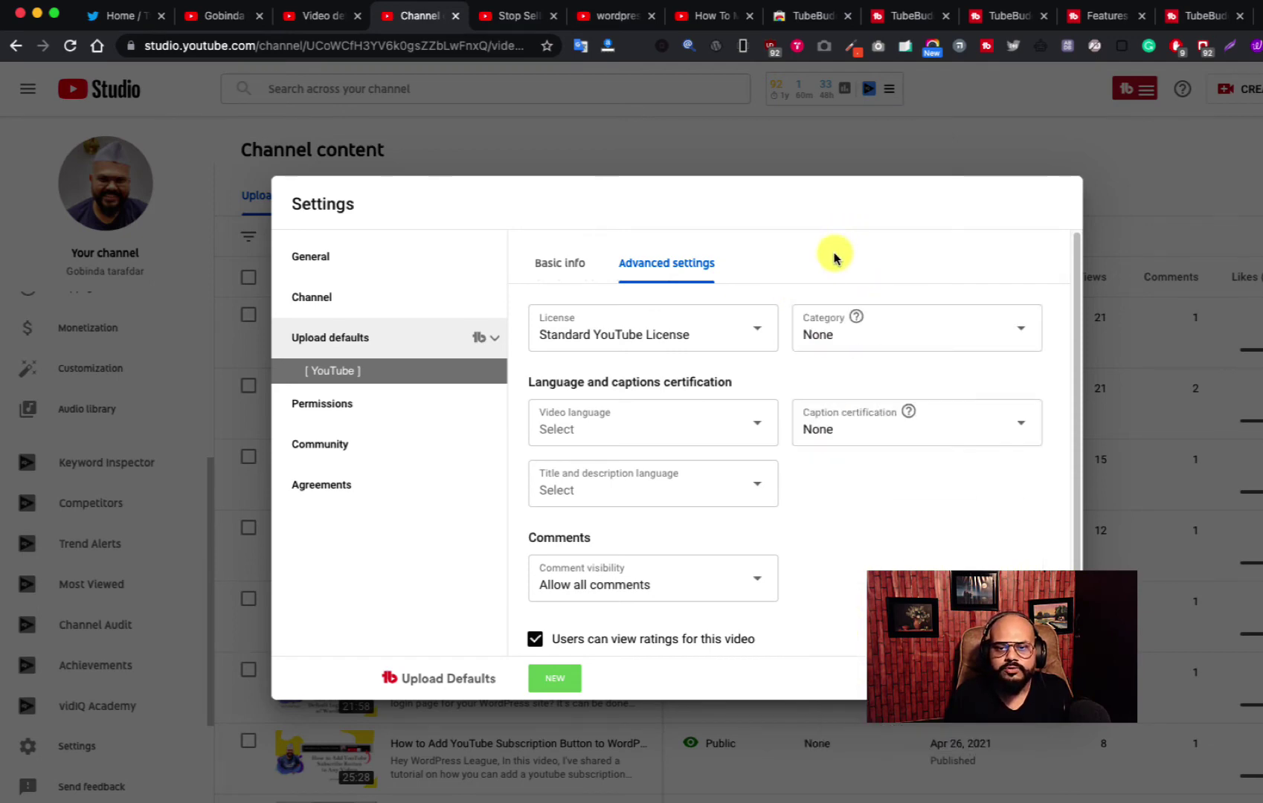
pyautogui.click(894, 341)
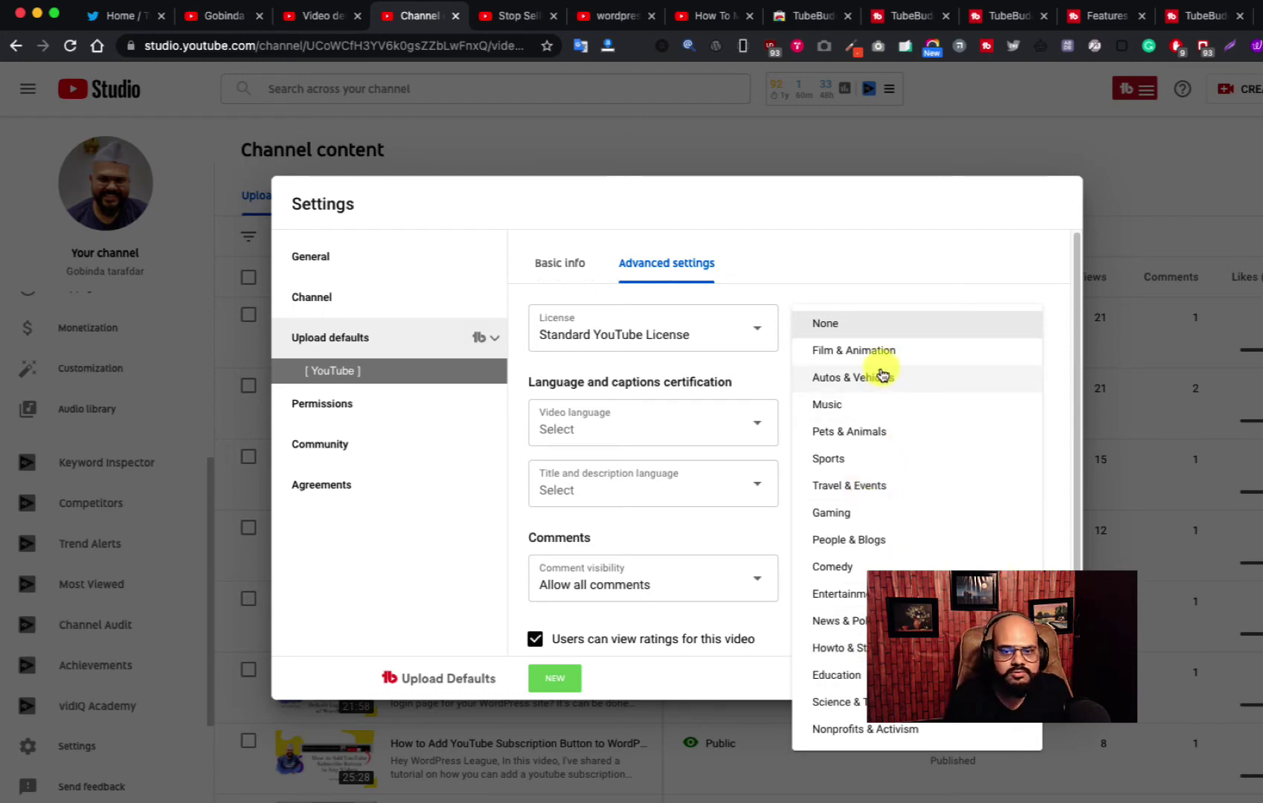
pyautogui.click(854, 248)
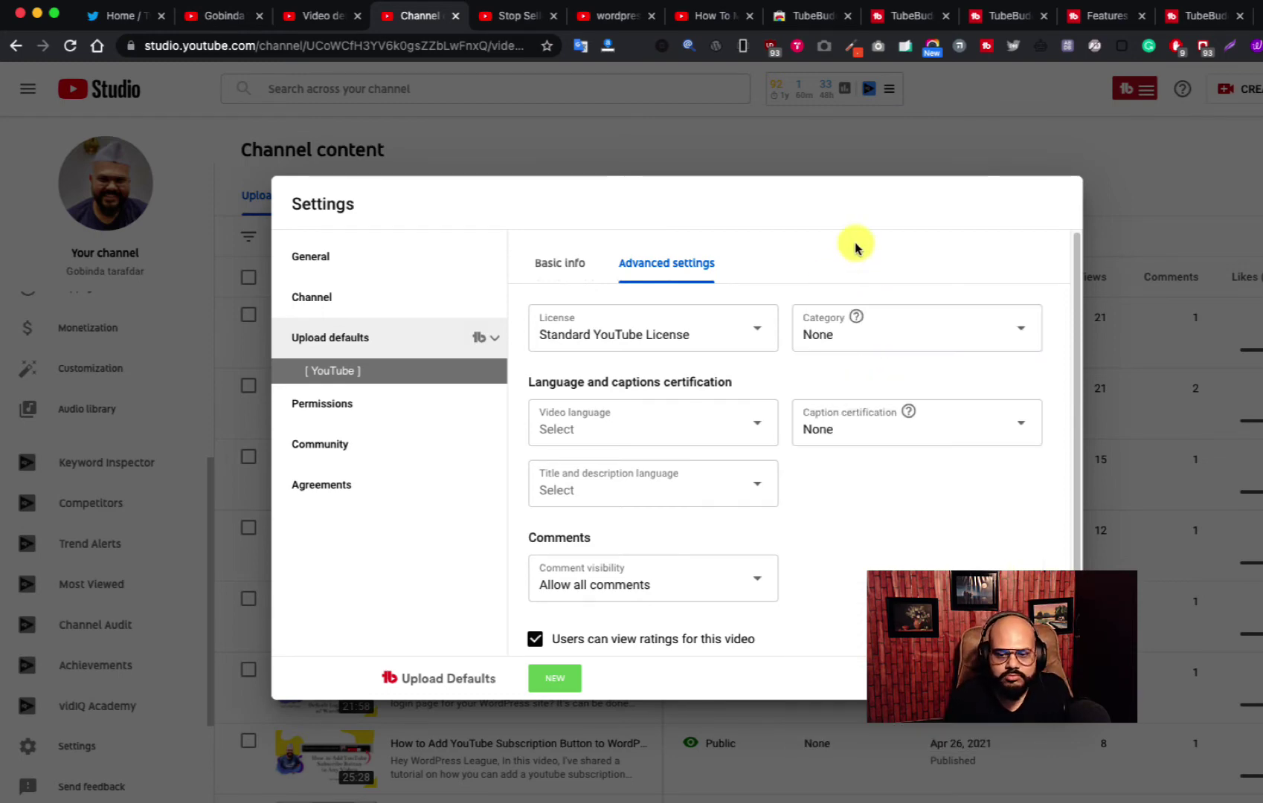
pyautogui.click(861, 343)
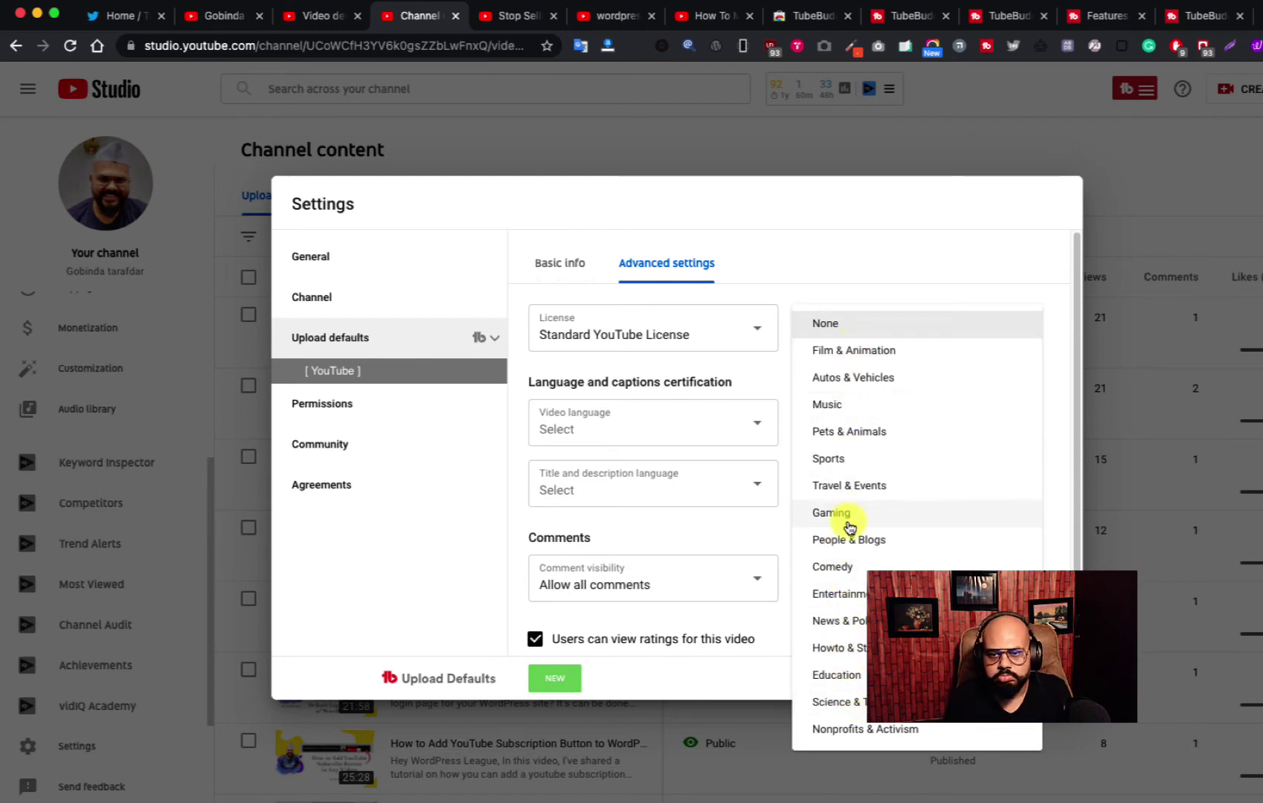
pyautogui.click(855, 702)
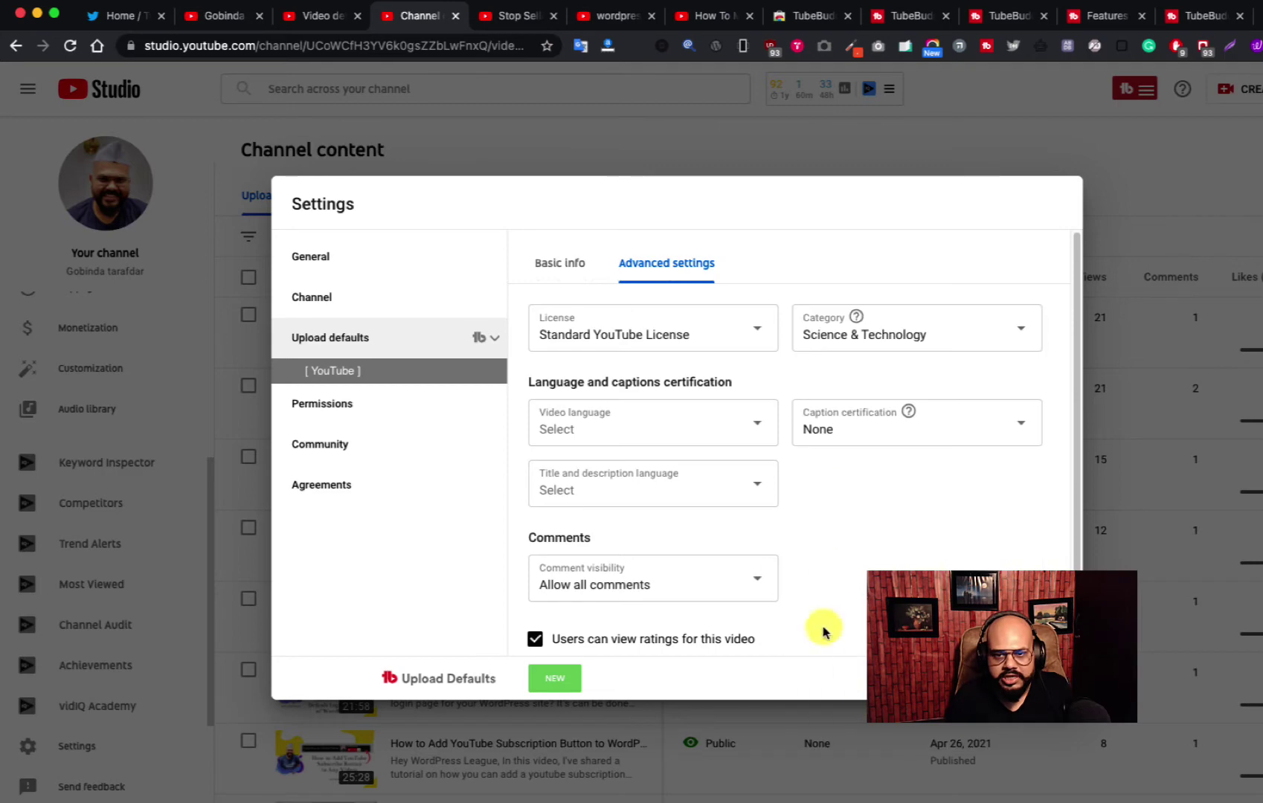
# Set both the default video language and the title and description language to English.
pyautogui.click(733, 440)
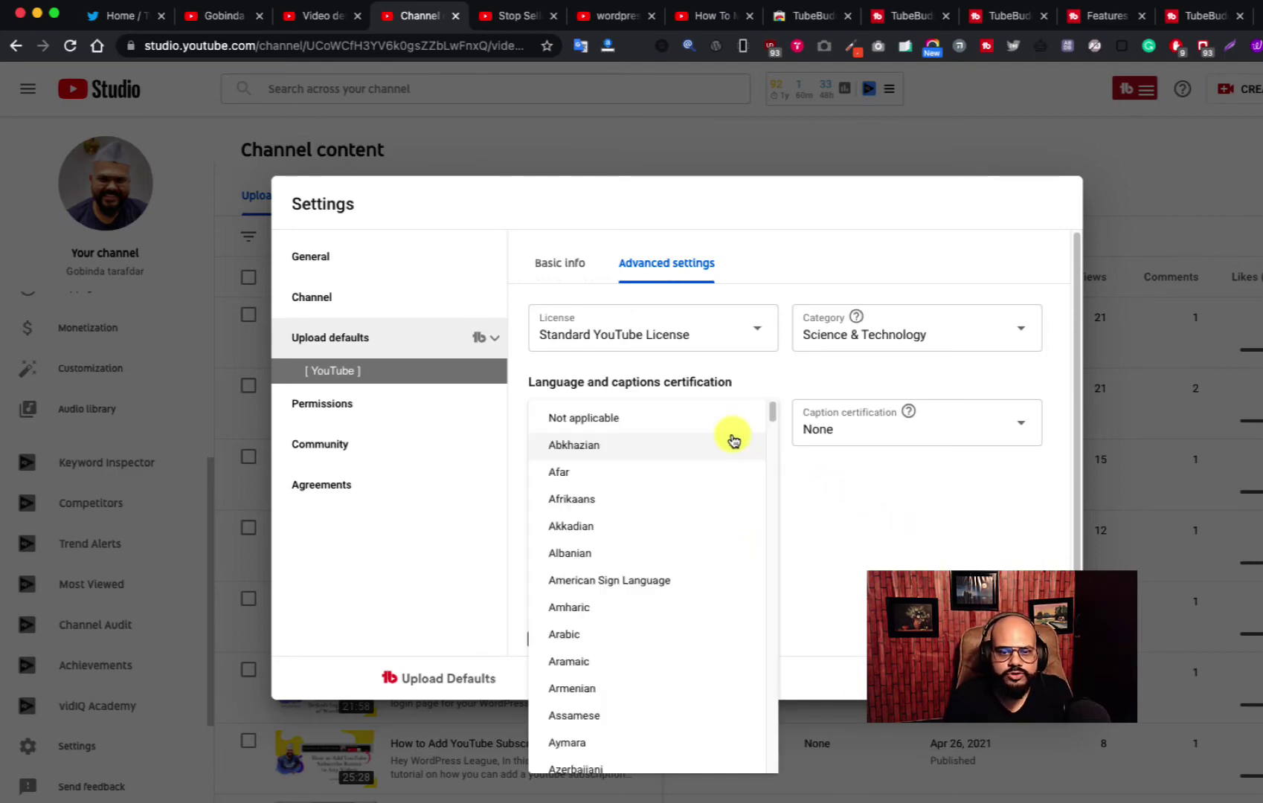
pyautogui.scroll(-8, 664, 597)
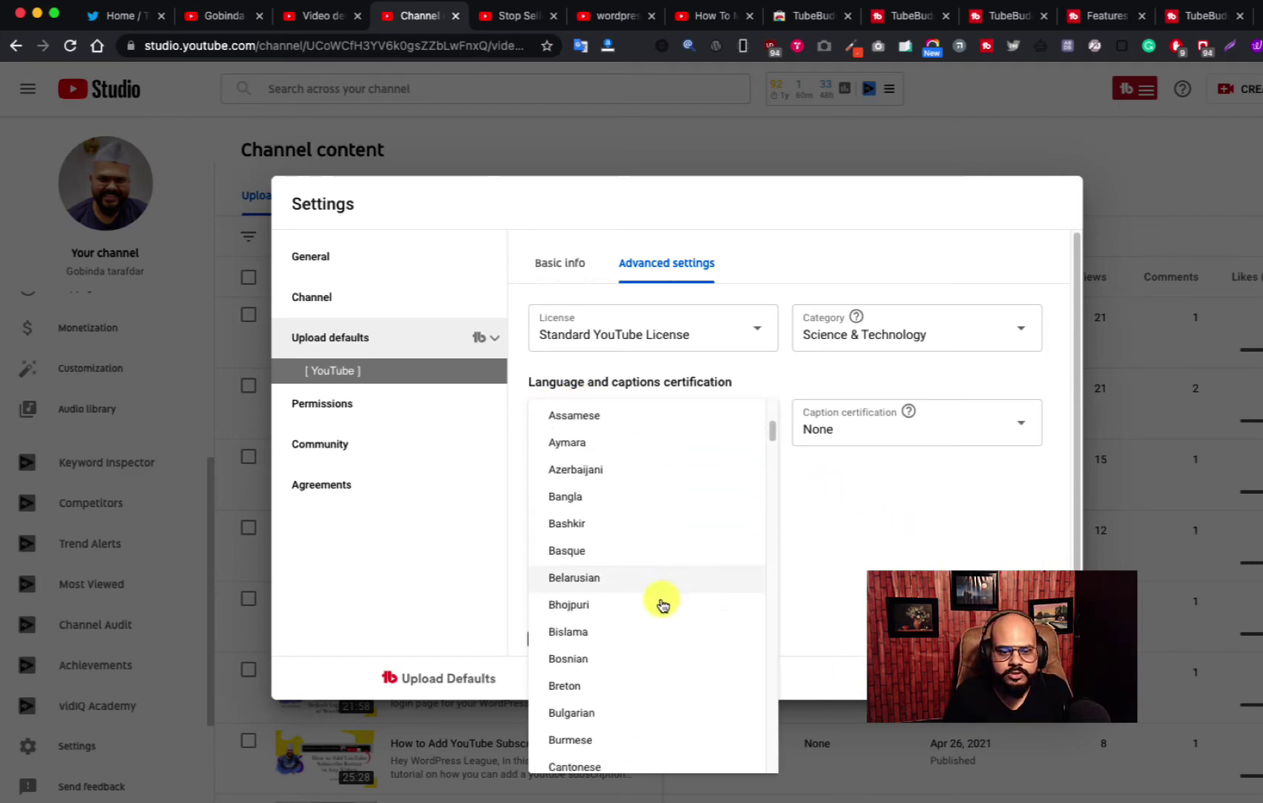
pyautogui.scroll(-6, 651, 616)
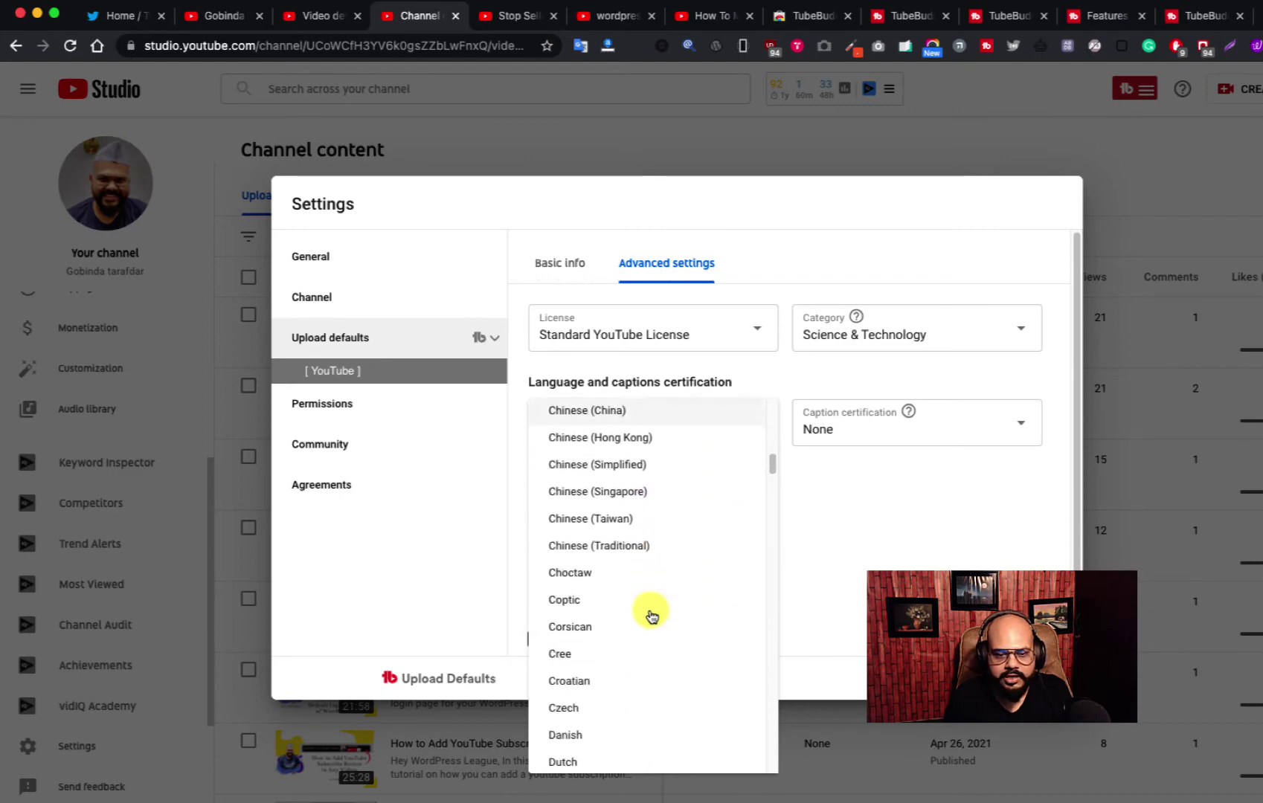
pyautogui.scroll(-2, 641, 654)
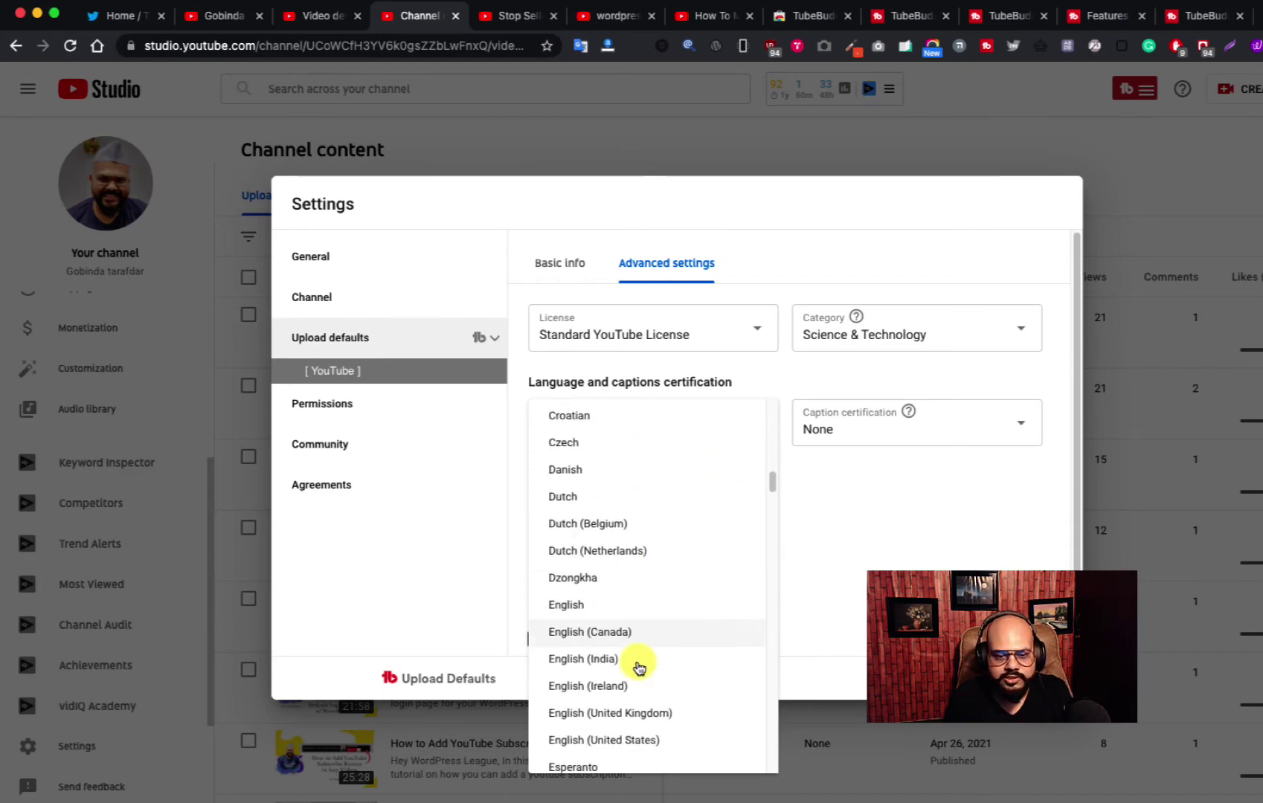
pyautogui.click(634, 603)
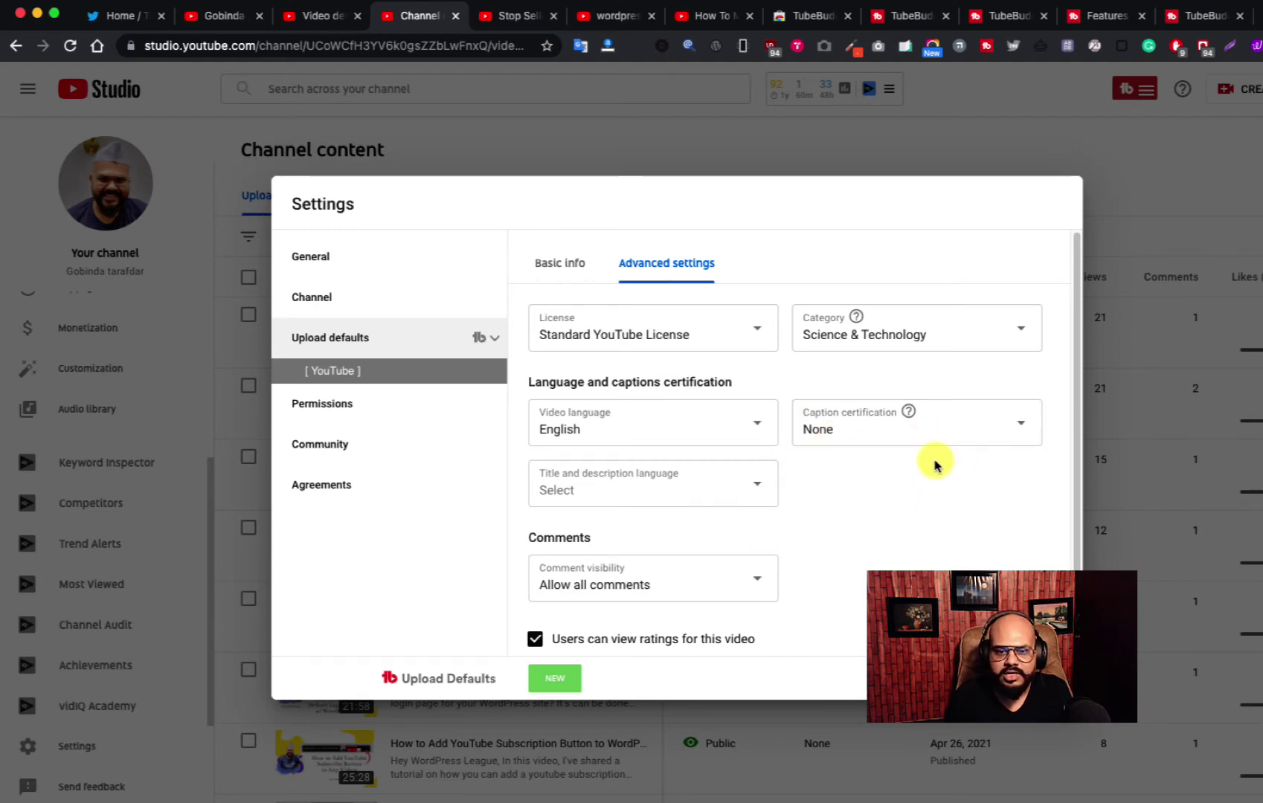
pyautogui.click(757, 489)
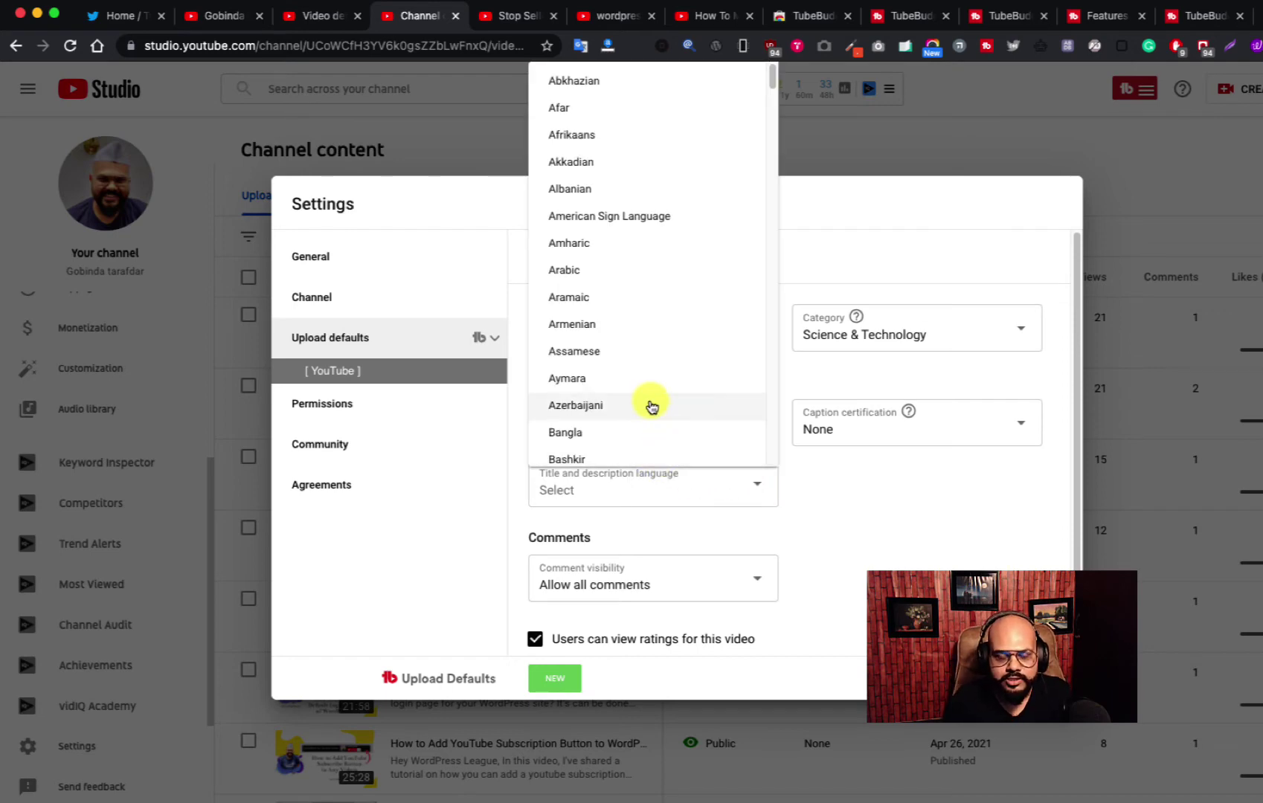
pyautogui.scroll(-6, 629, 364)
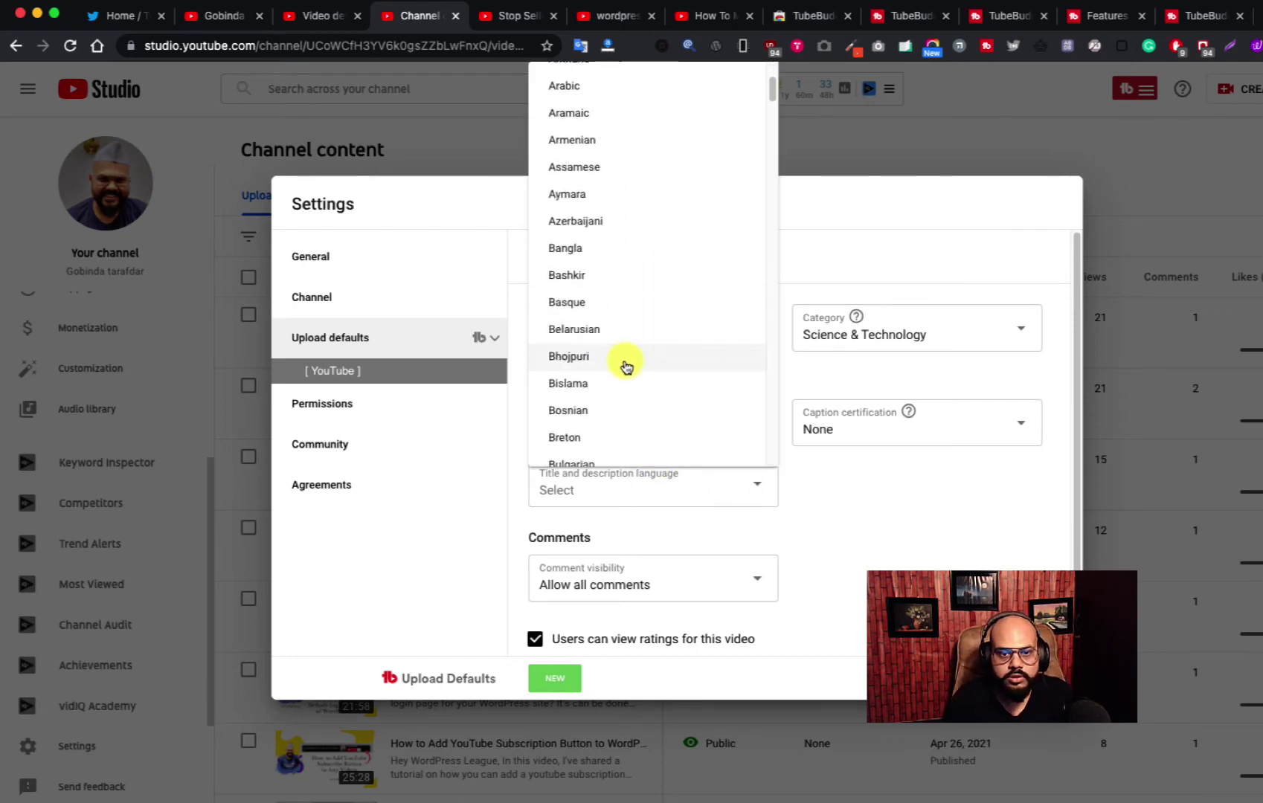
pyautogui.scroll(-6, 623, 370)
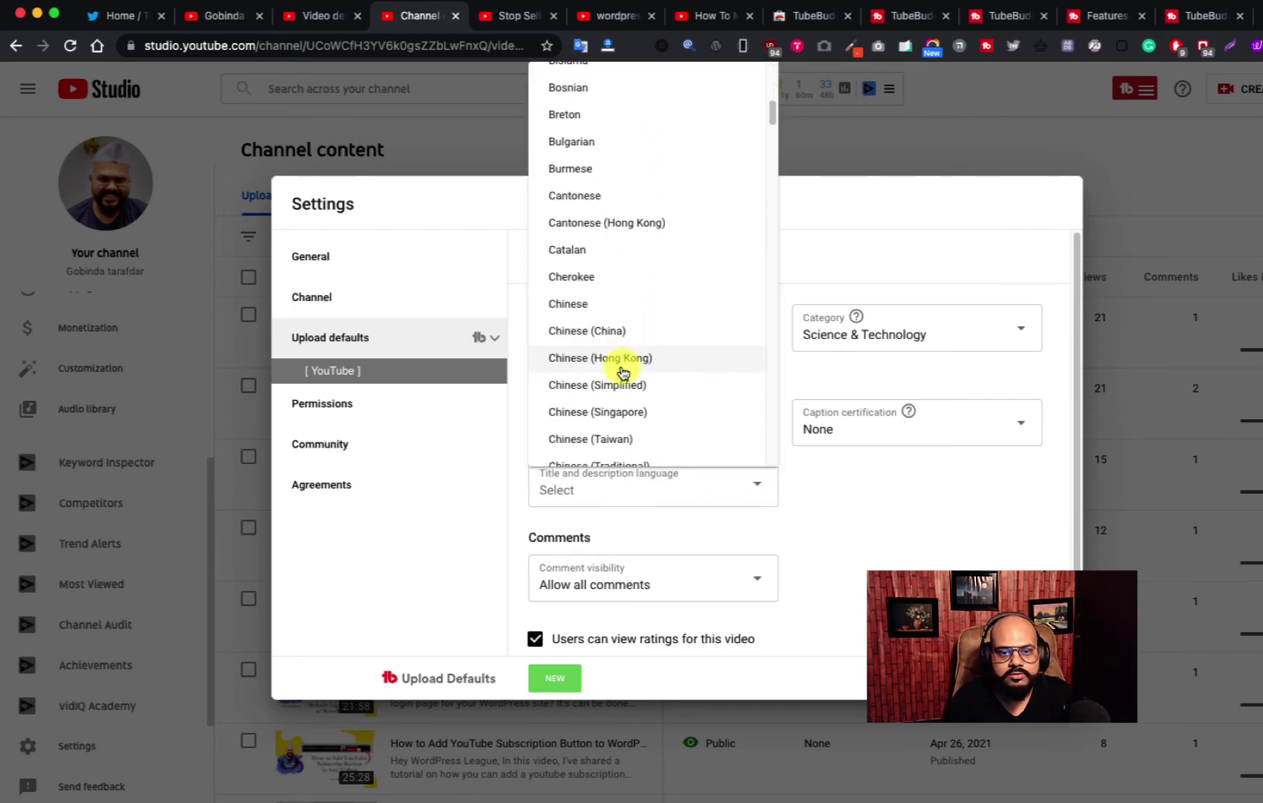
pyautogui.click(617, 368)
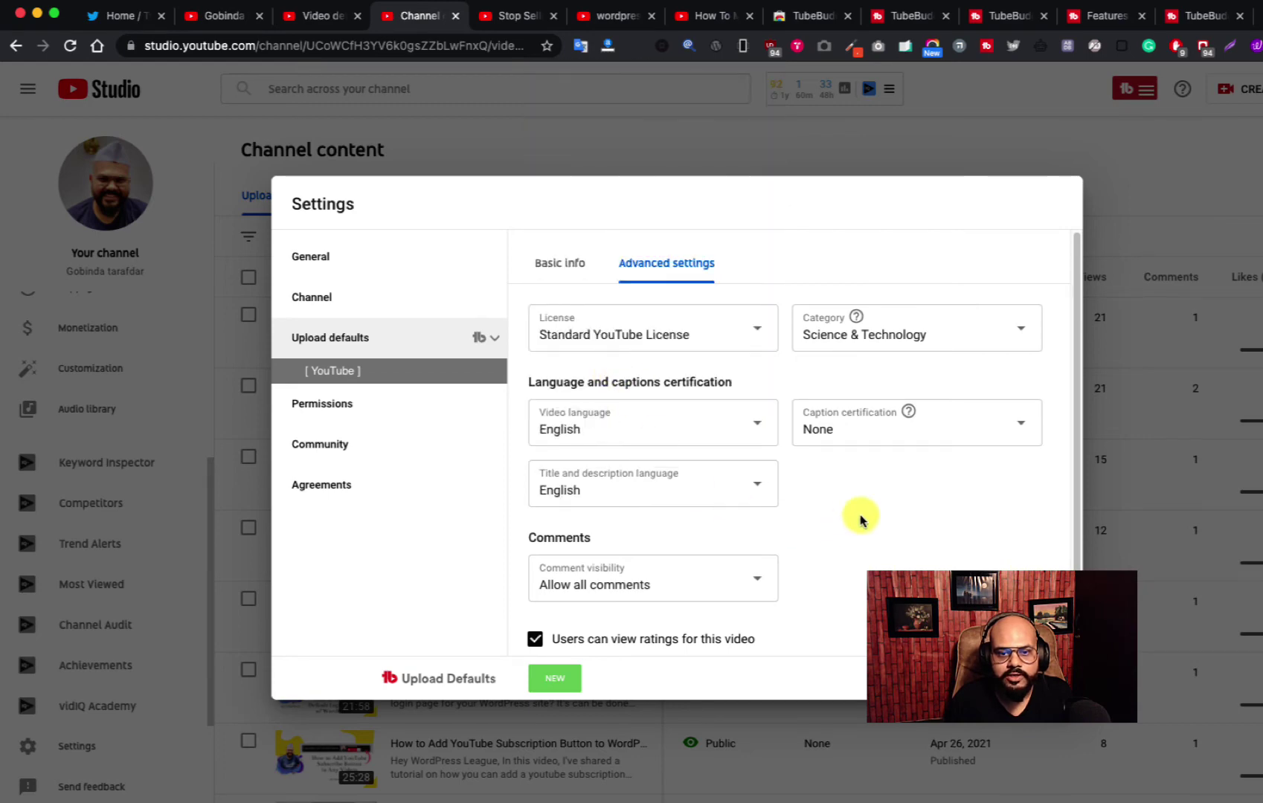
# Look through the default comment visibility options and keep Allow all comments selected.
pyautogui.scroll(-1, 879, 513)
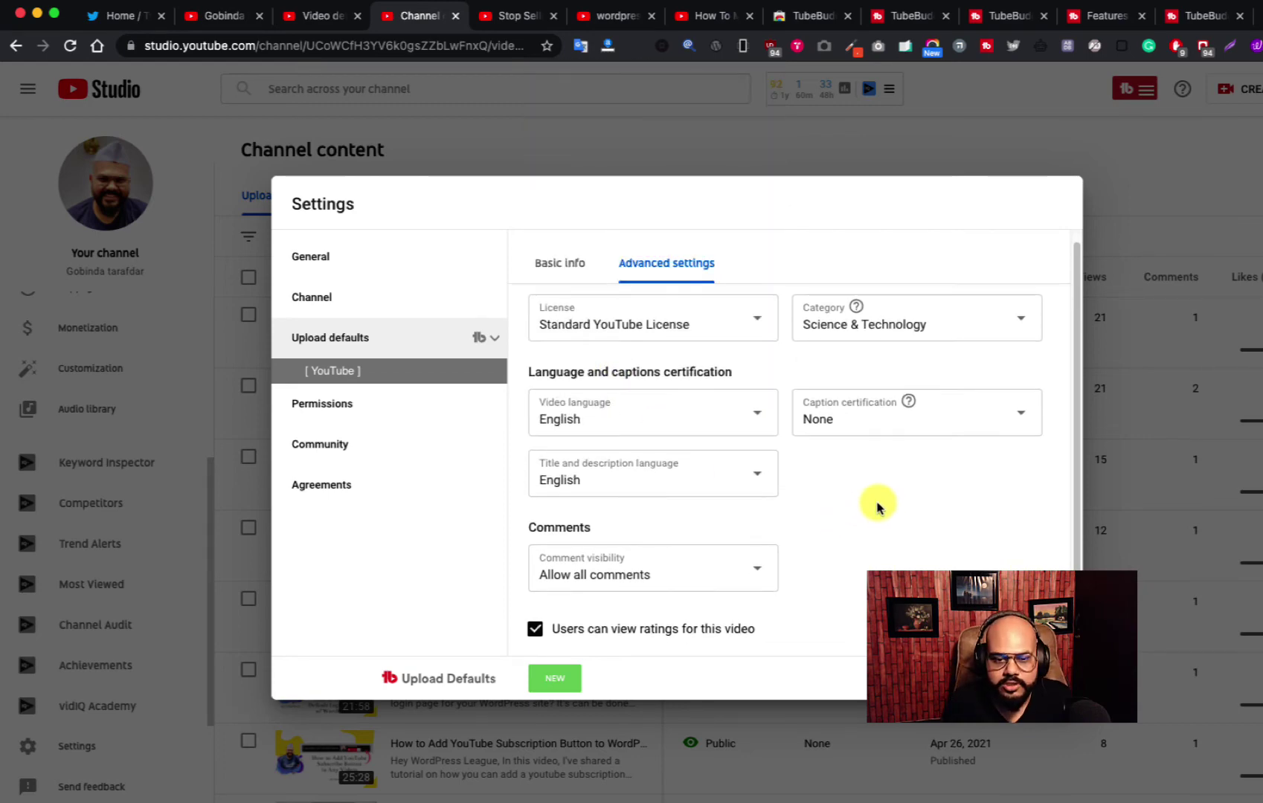
pyautogui.click(712, 576)
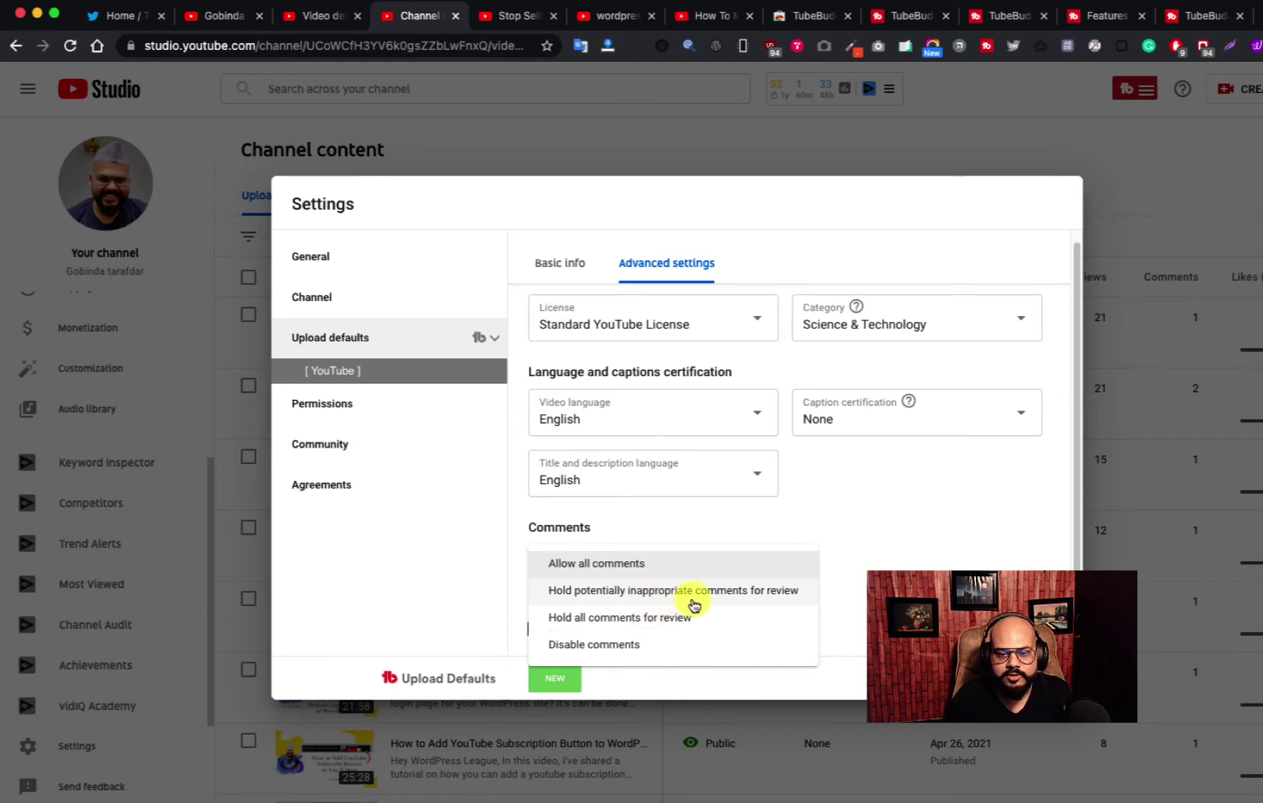
pyautogui.click(916, 561)
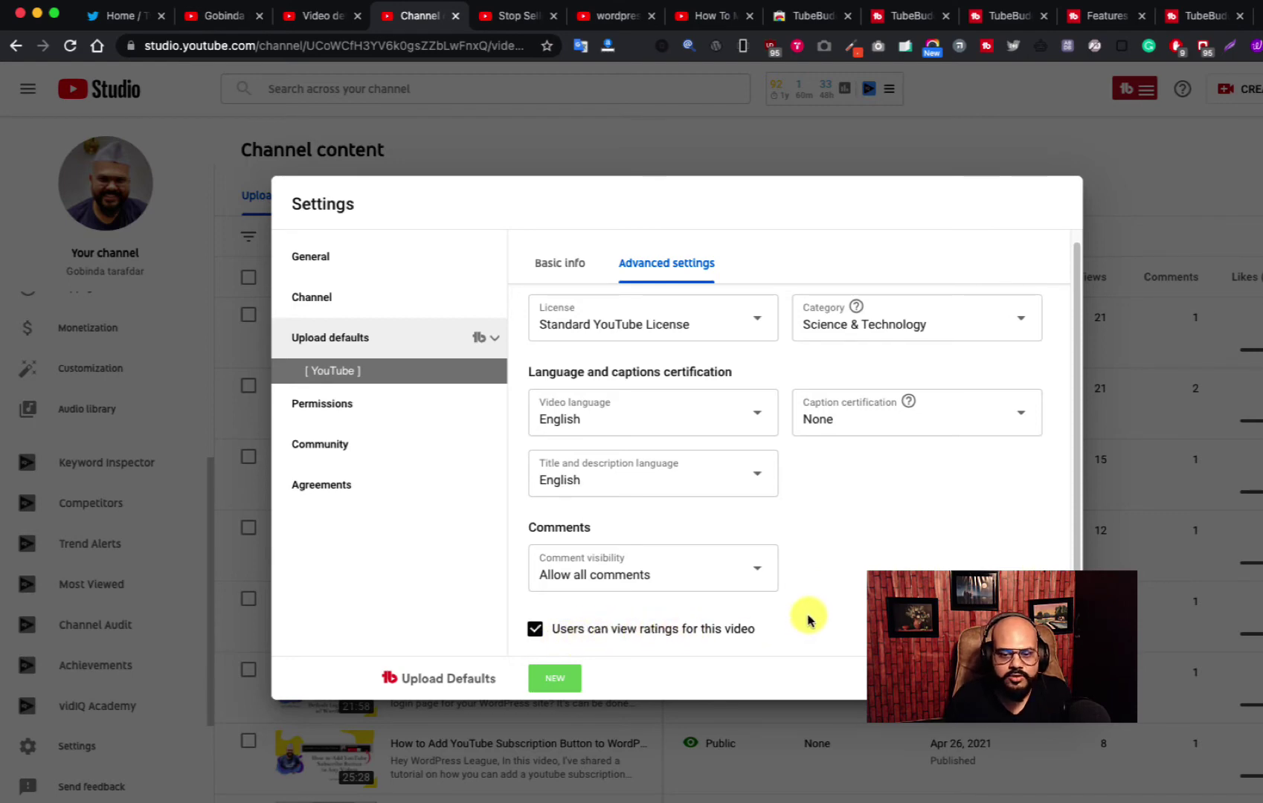
# Recheck the default title, description, visibility and tags, and save the upload defaults.
pyautogui.scroll(1, 647, 394)
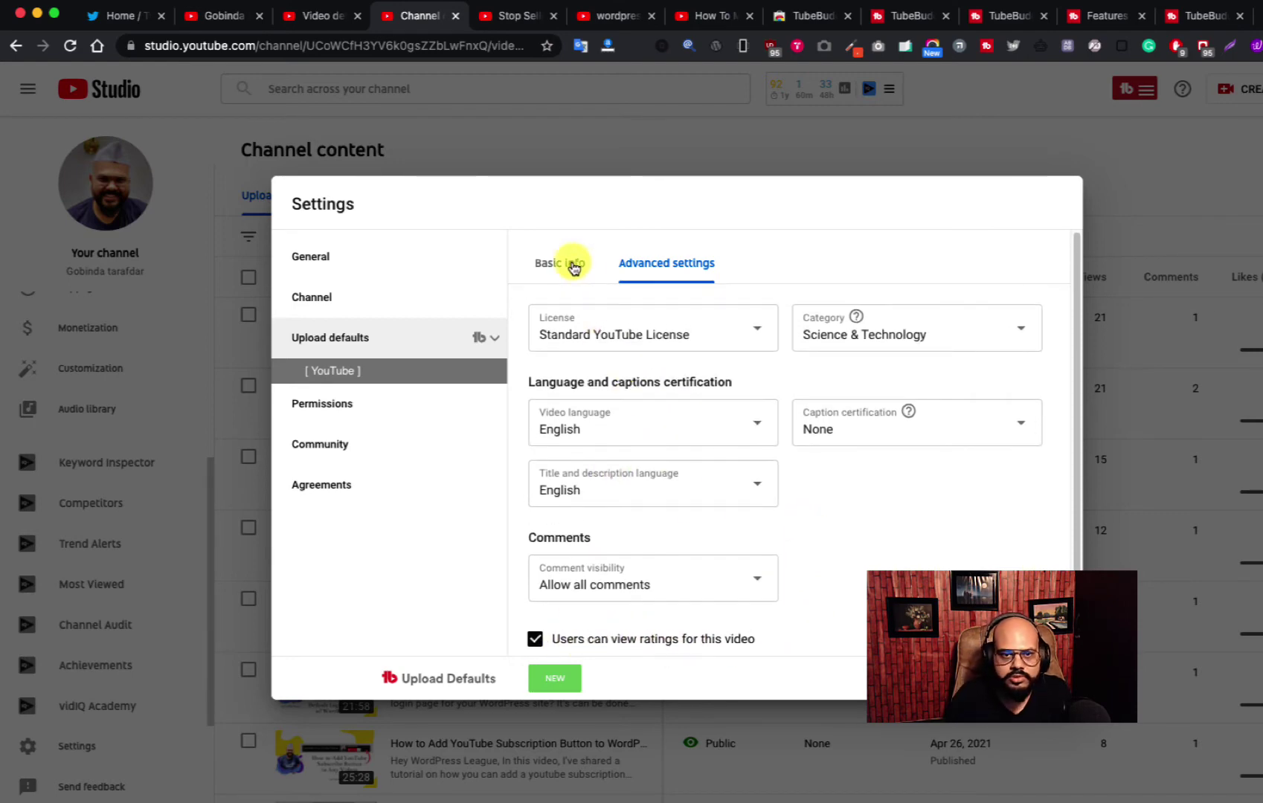
pyautogui.click(578, 269)
pyautogui.scroll(-3, 652, 528)
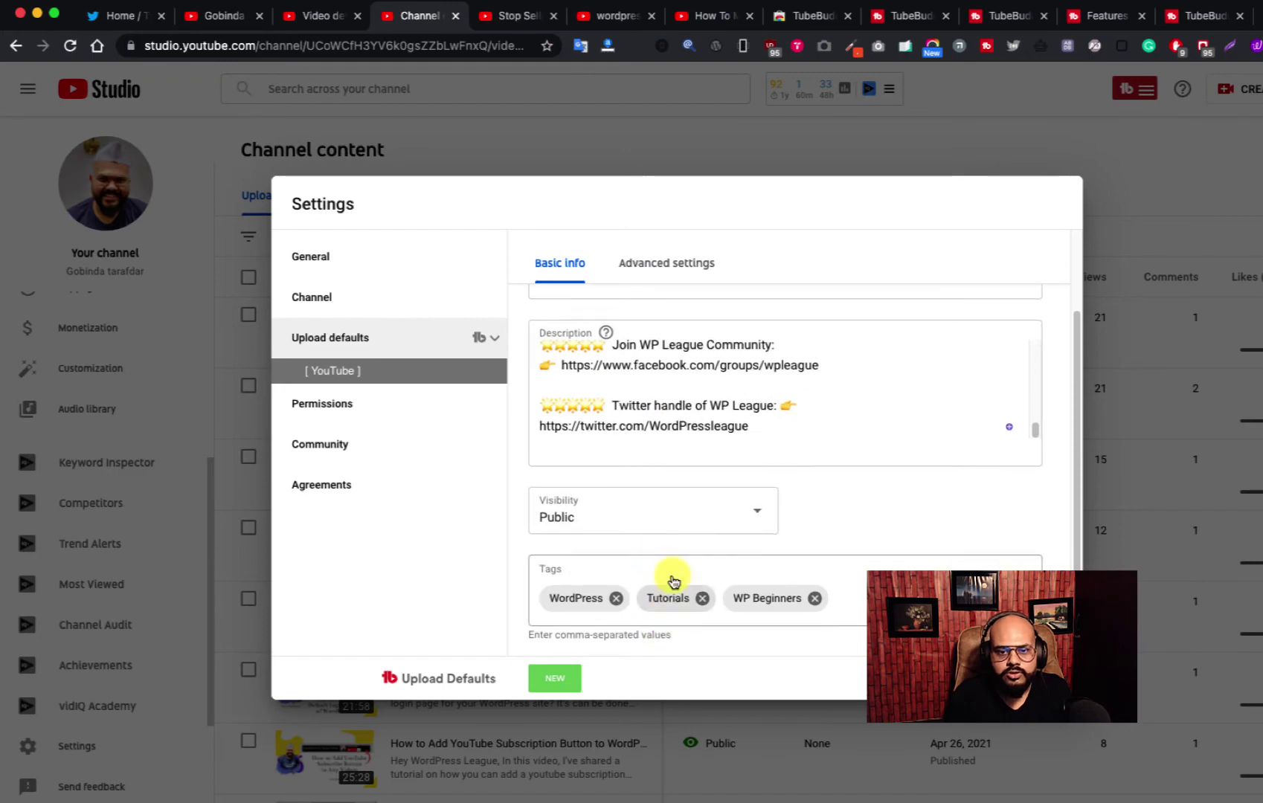
pyautogui.scroll(3, 669, 595)
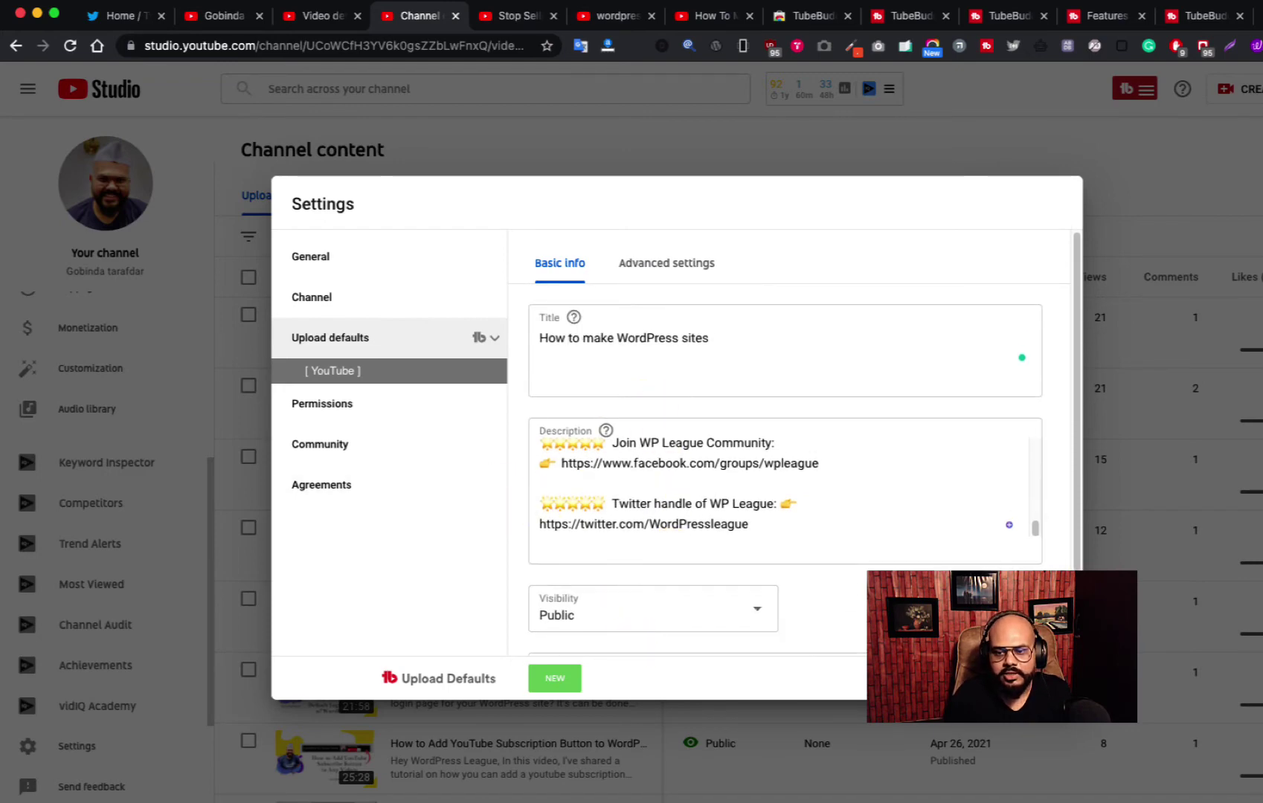
pyautogui.click(1045, 678)
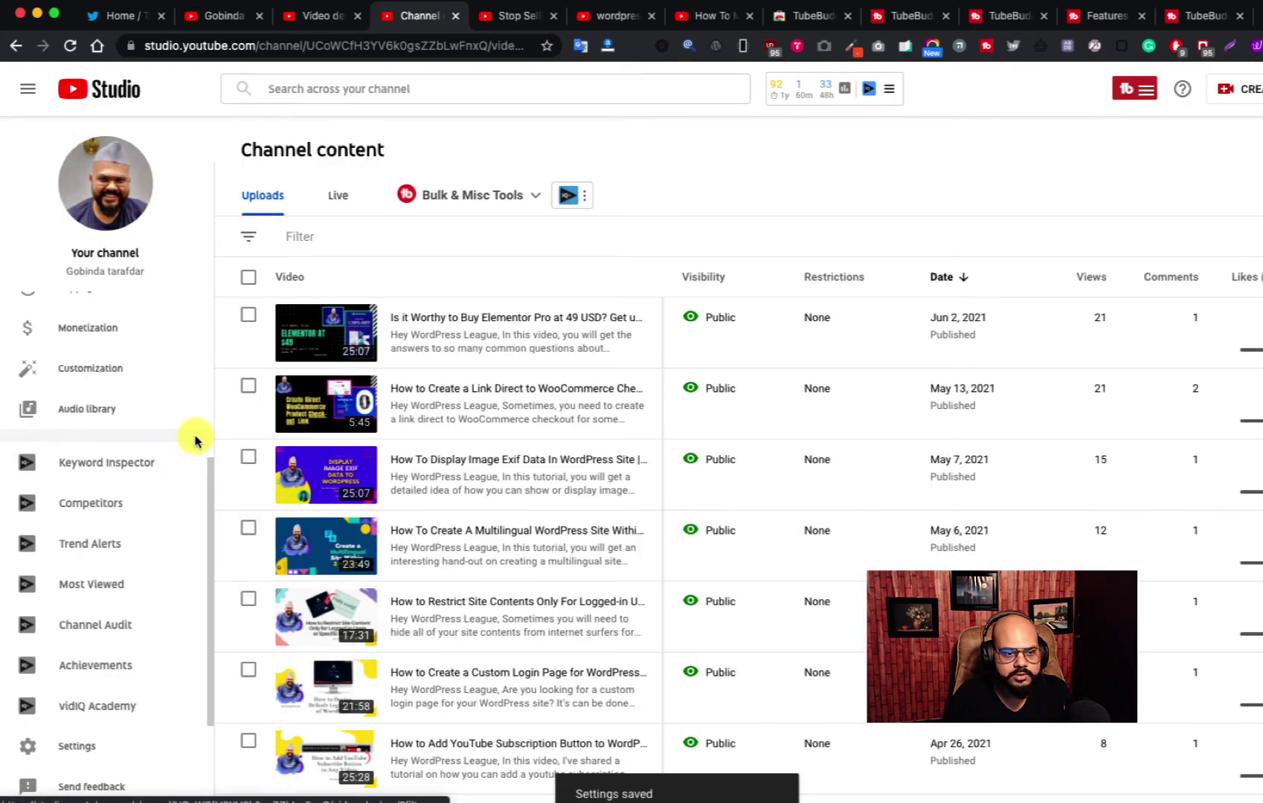
# Reopen the upload defaults to check the saved title and full description, and close the settings.
pyautogui.click(111, 754)
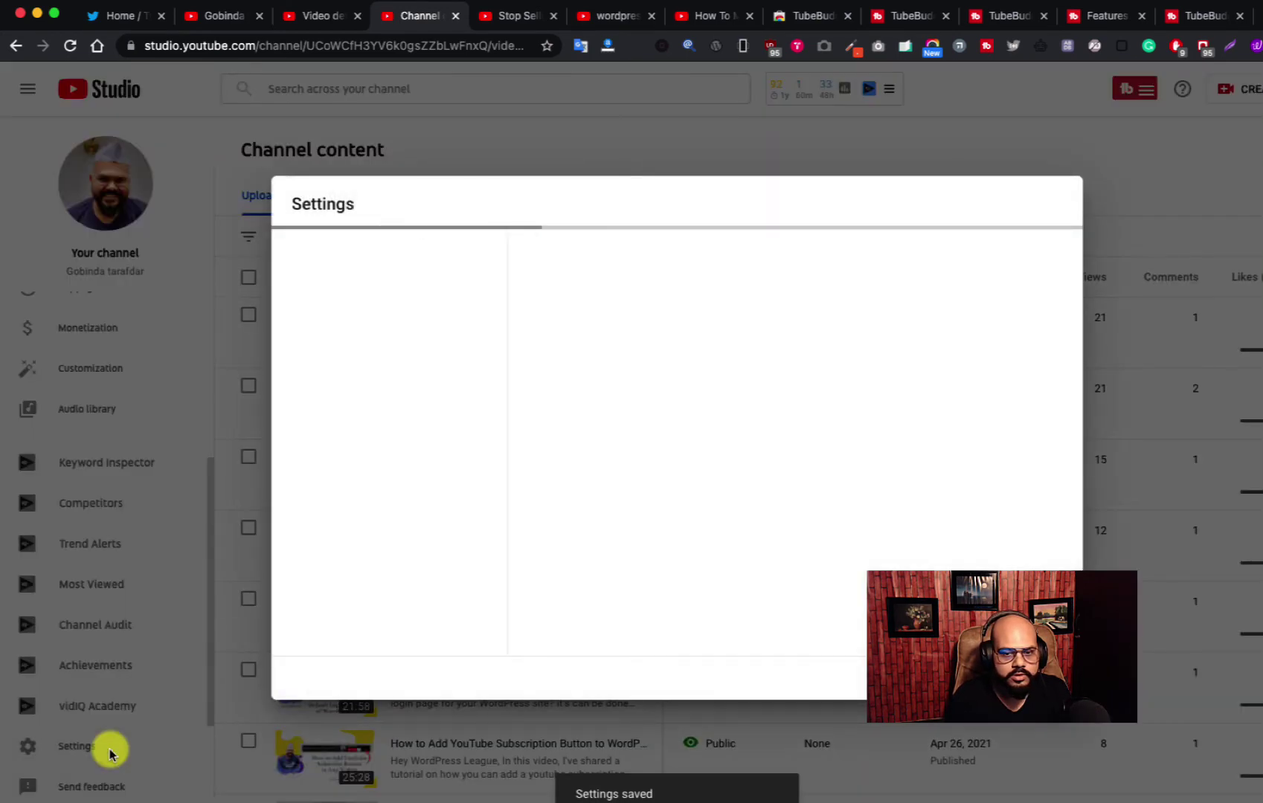
pyautogui.click(360, 341)
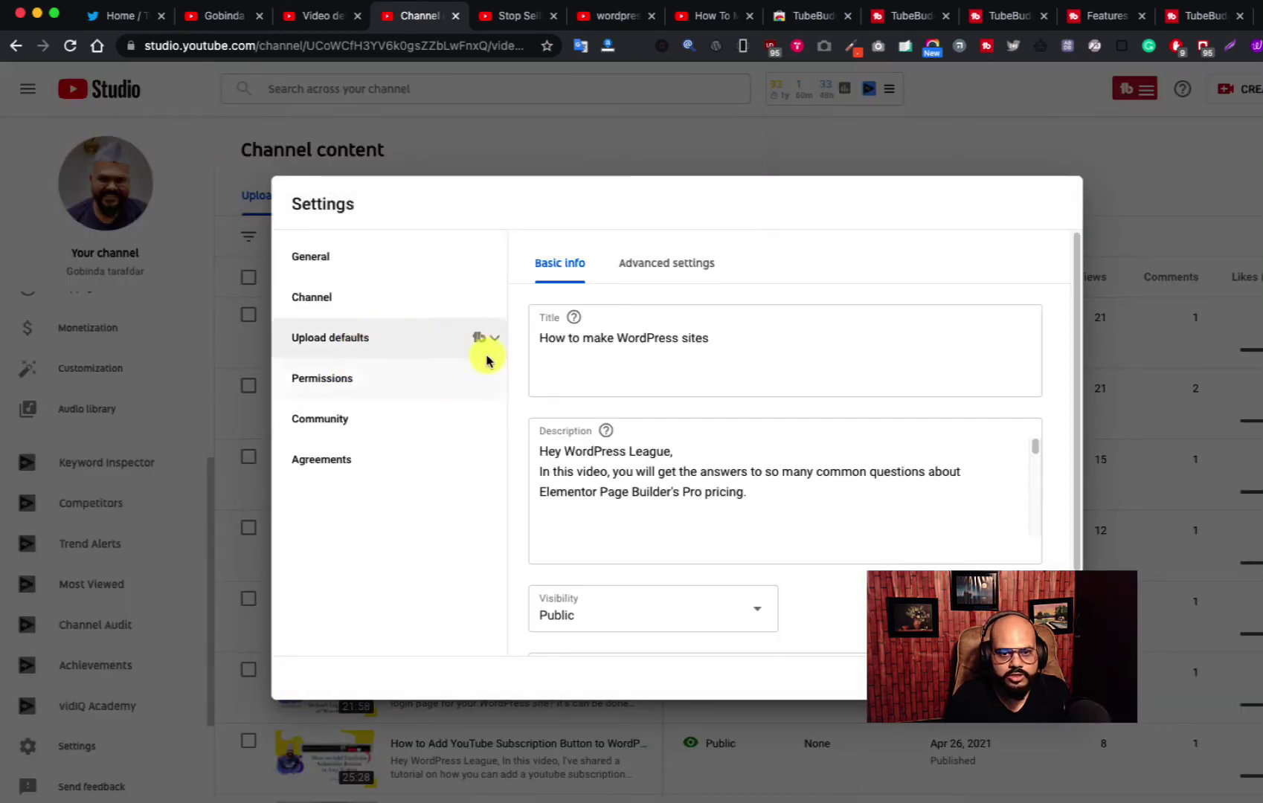
pyautogui.scroll(-5, 685, 520)
pyautogui.scroll(-8, 685, 529)
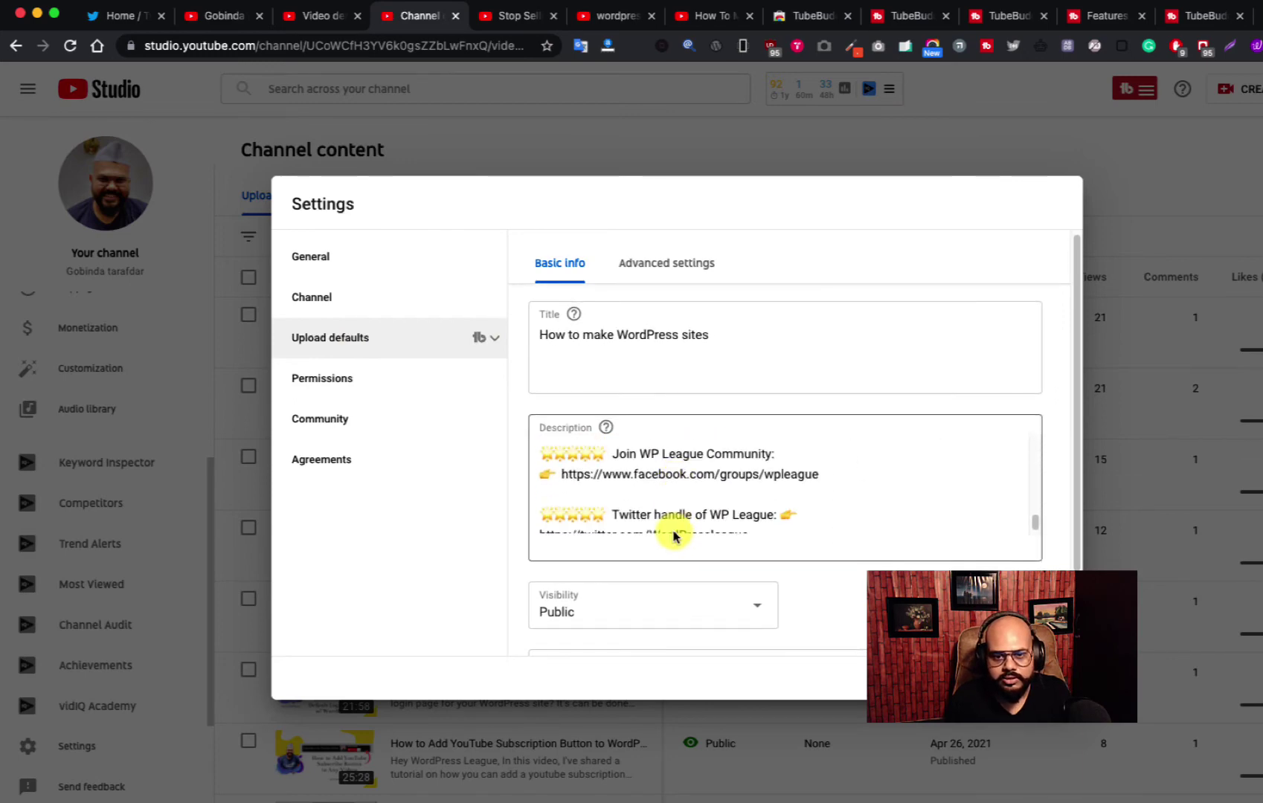
pyautogui.scroll(2, 818, 580)
pyautogui.scroll(10, 868, 533)
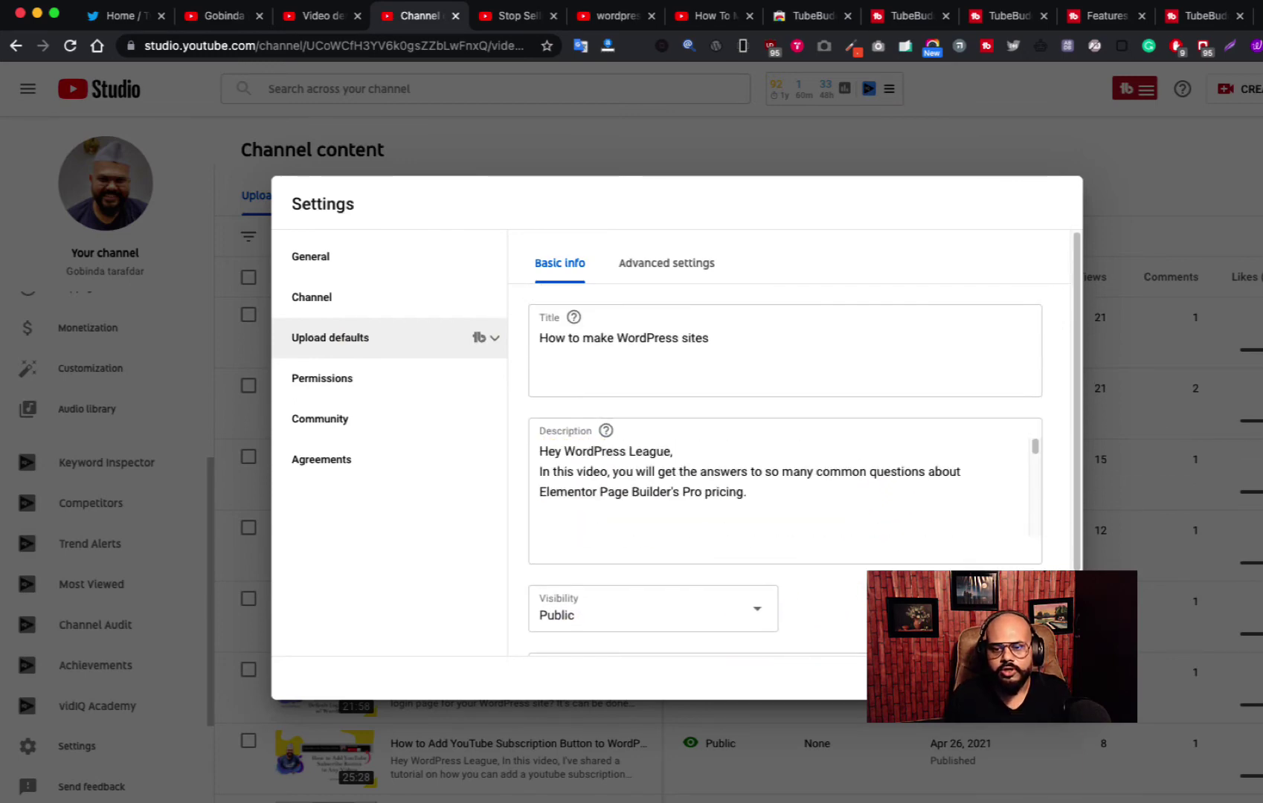
pyautogui.click(983, 678)
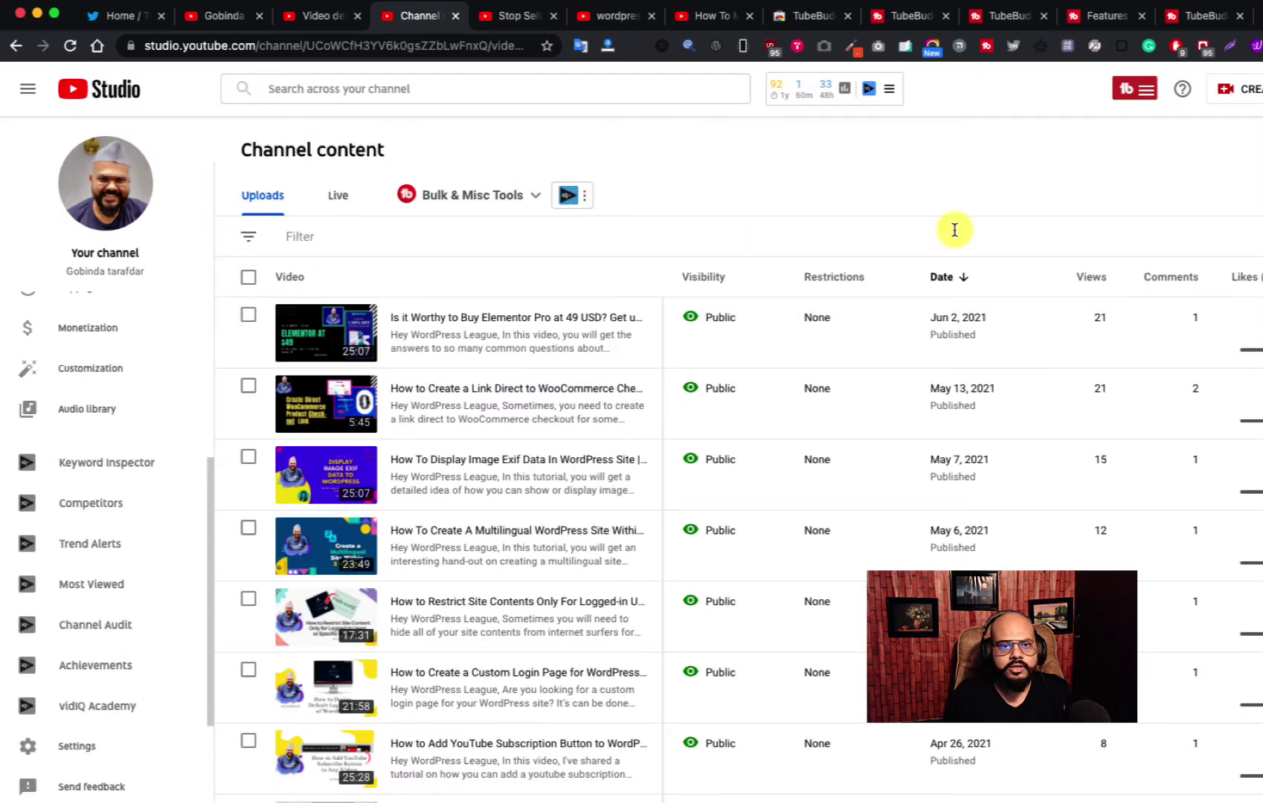
pyautogui.scroll(5, 169, 333)
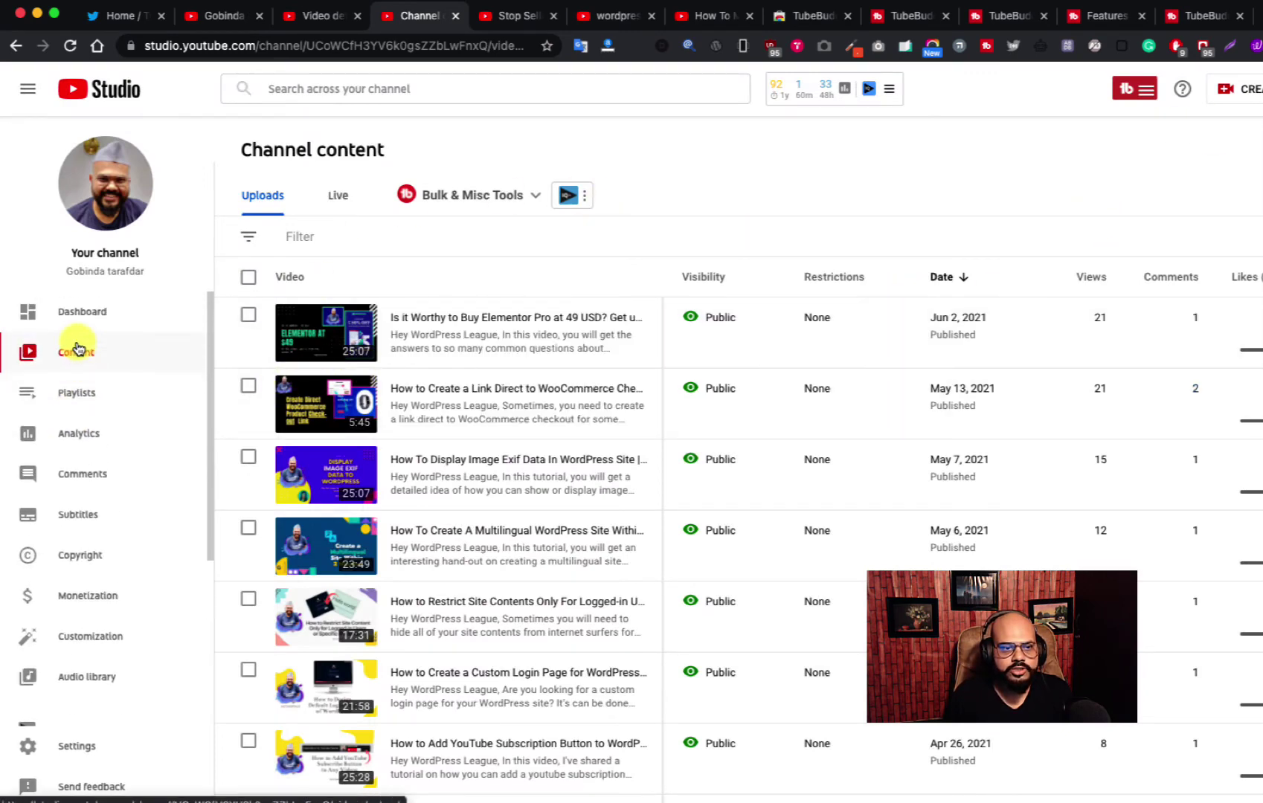
# Start a new video upload and add Best WP Weekly Newletter Service.mp4 from the My Recordings folder in Downloads.
pyautogui.click(1219, 91)
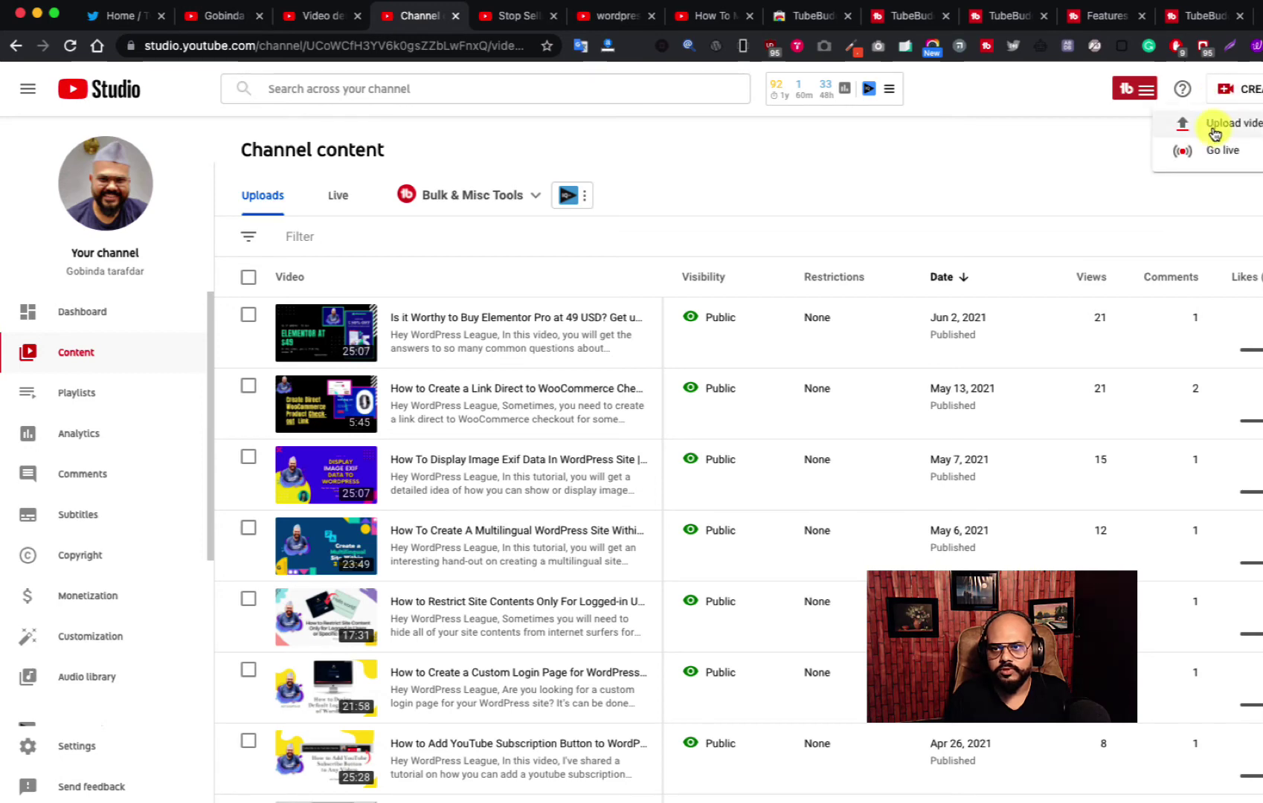
pyautogui.click(1214, 131)
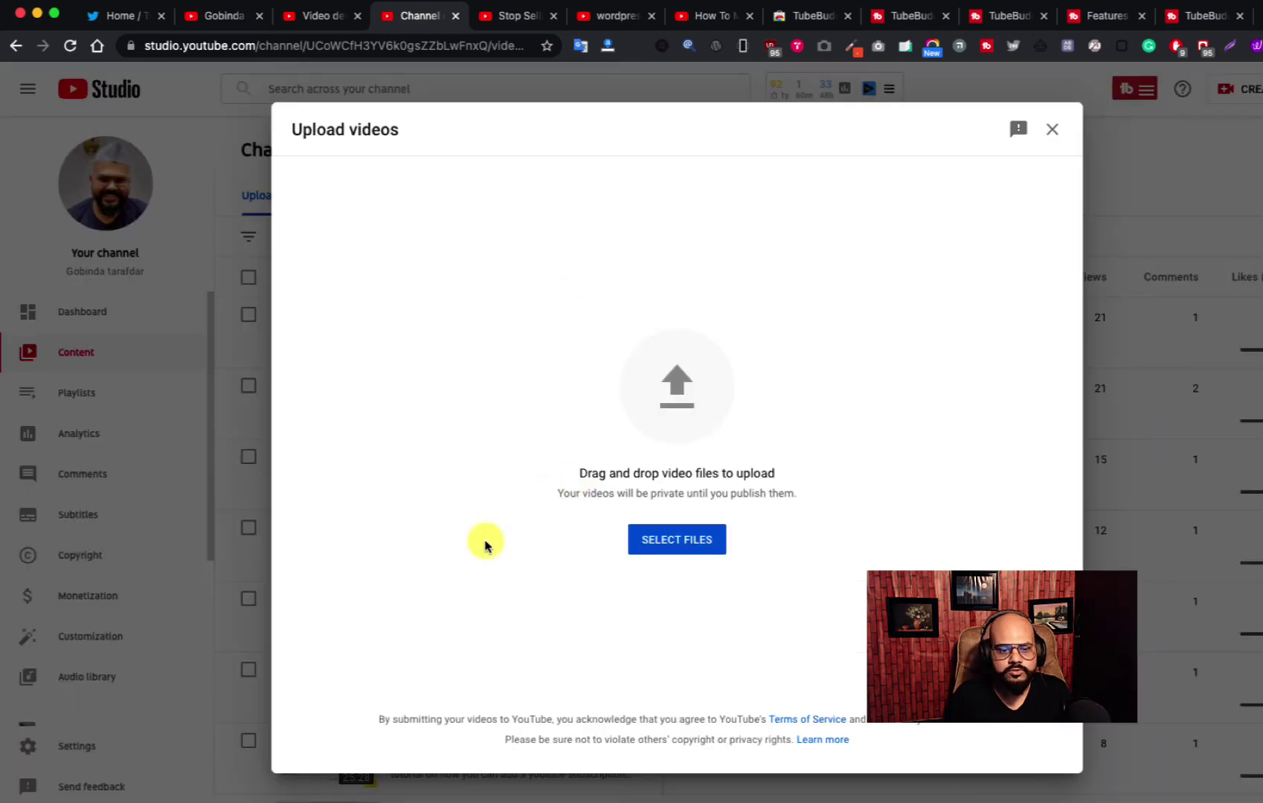
pyautogui.click(686, 801)
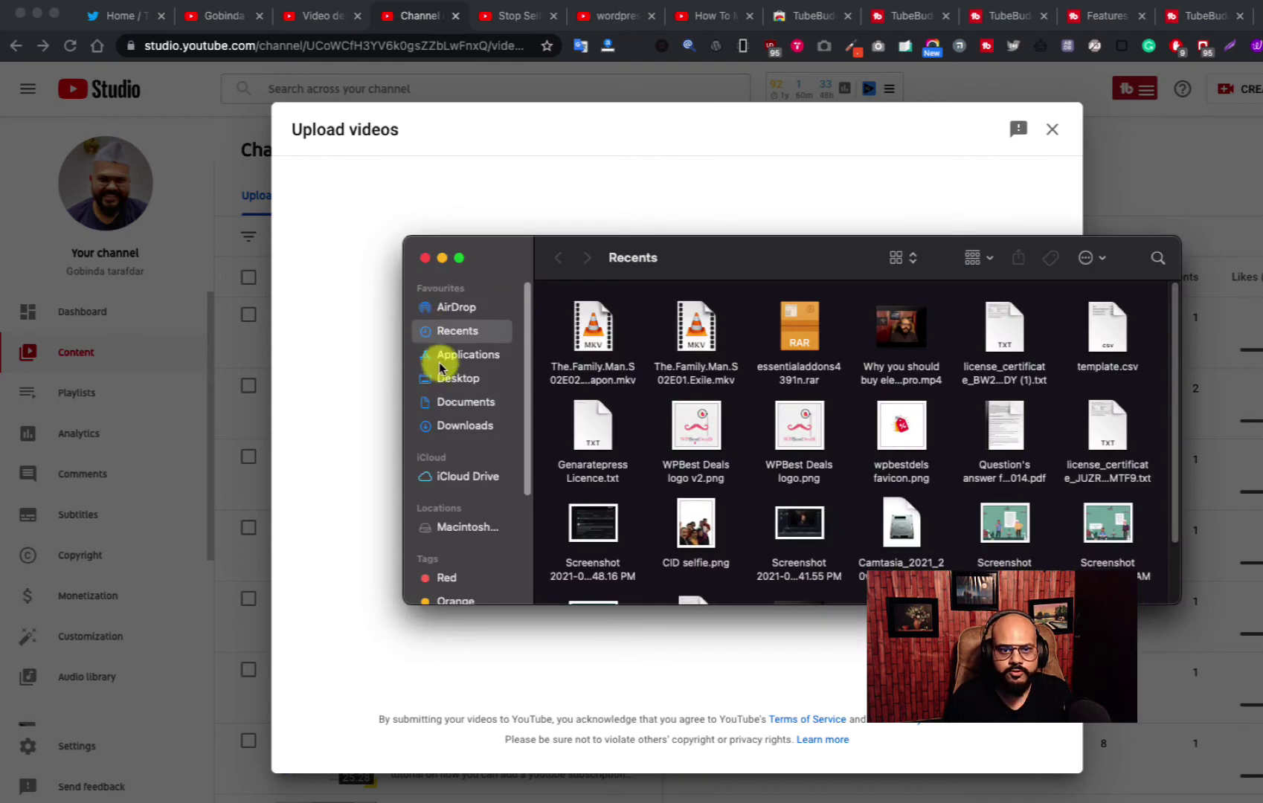
pyautogui.click(462, 407)
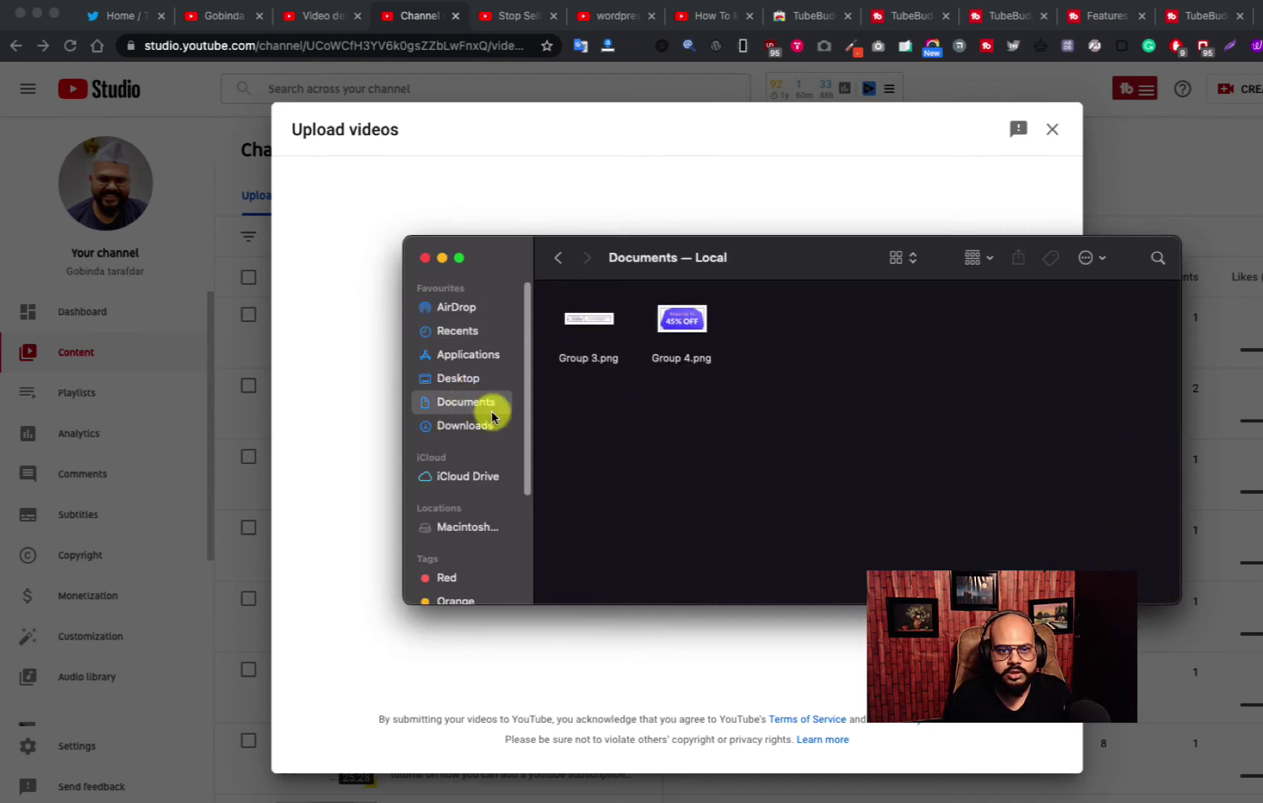
pyautogui.click(480, 426)
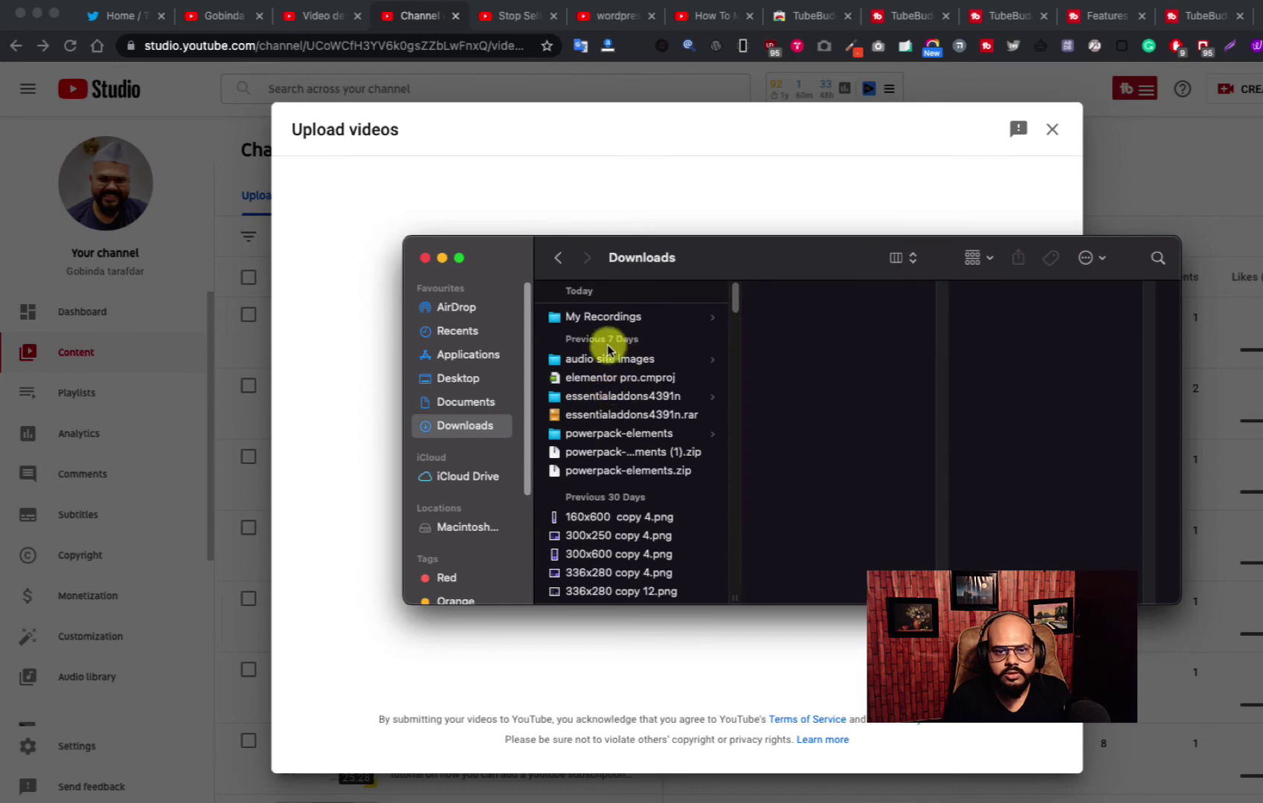
pyautogui.click(610, 318)
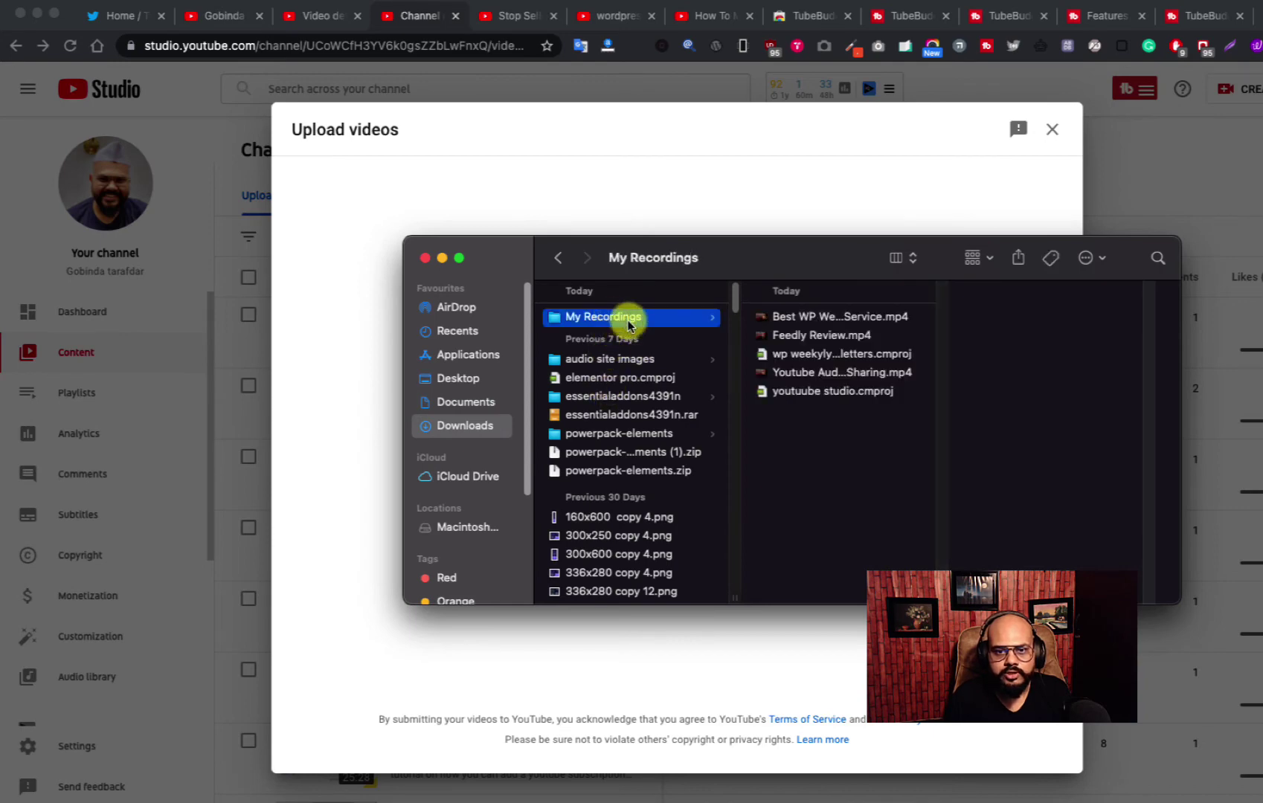
pyautogui.click(836, 320)
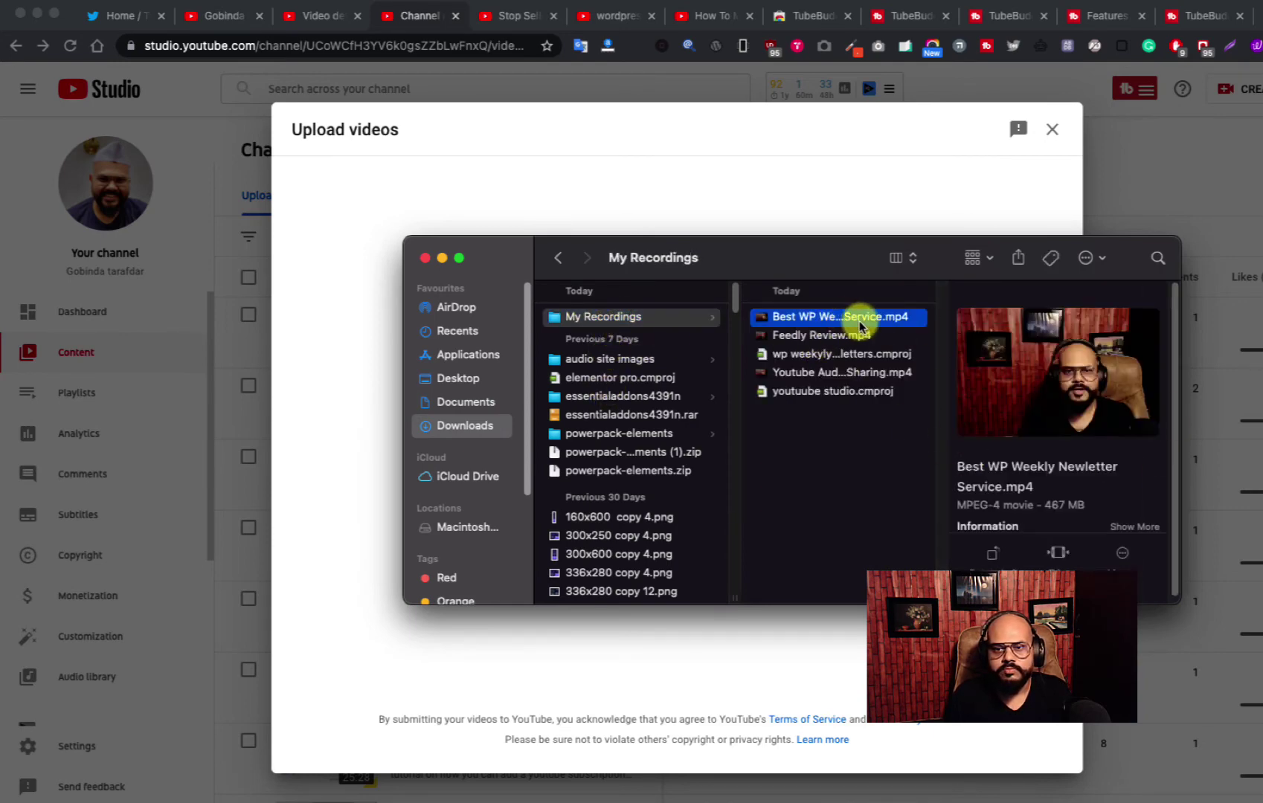
pyautogui.moveTo(855, 324); pyautogui.dragTo(611, 206)
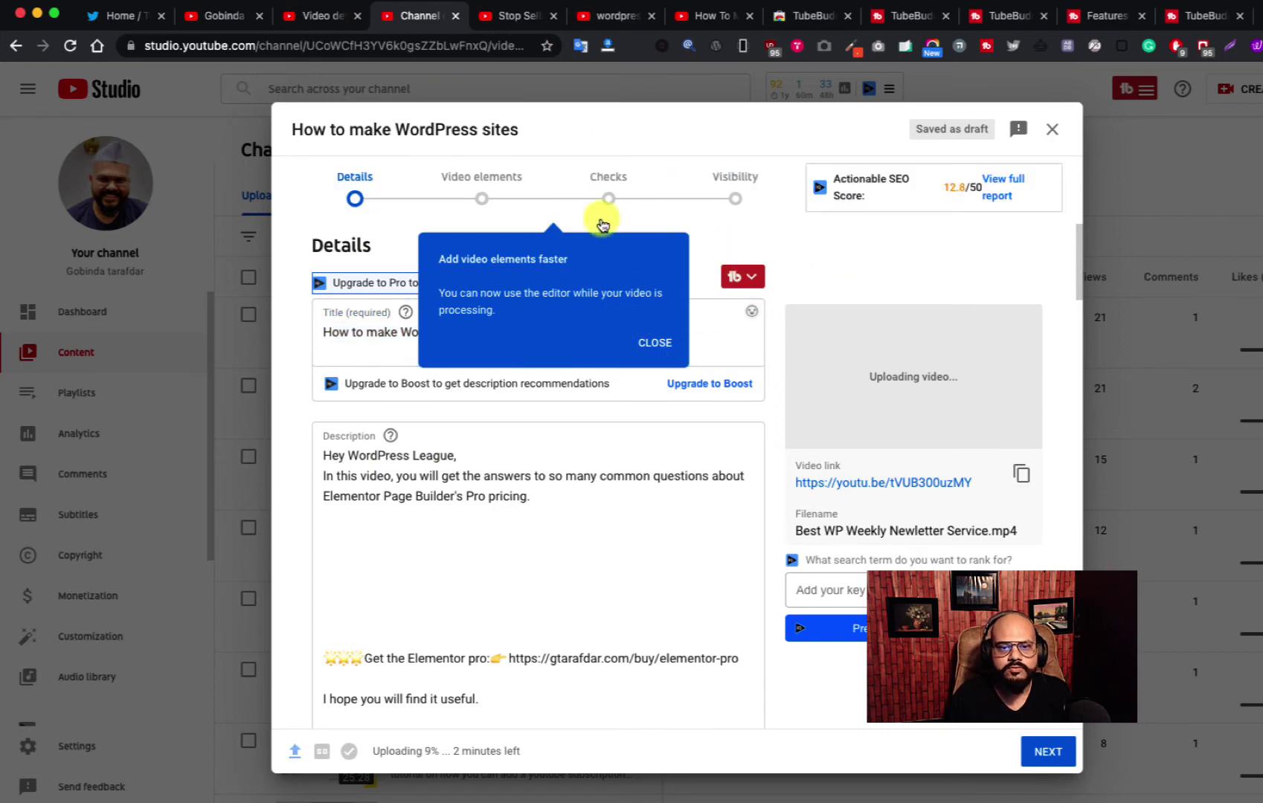
# Dismiss the video elements tip and check the title and description prefilled in the draft's details.
pyautogui.click(647, 343)
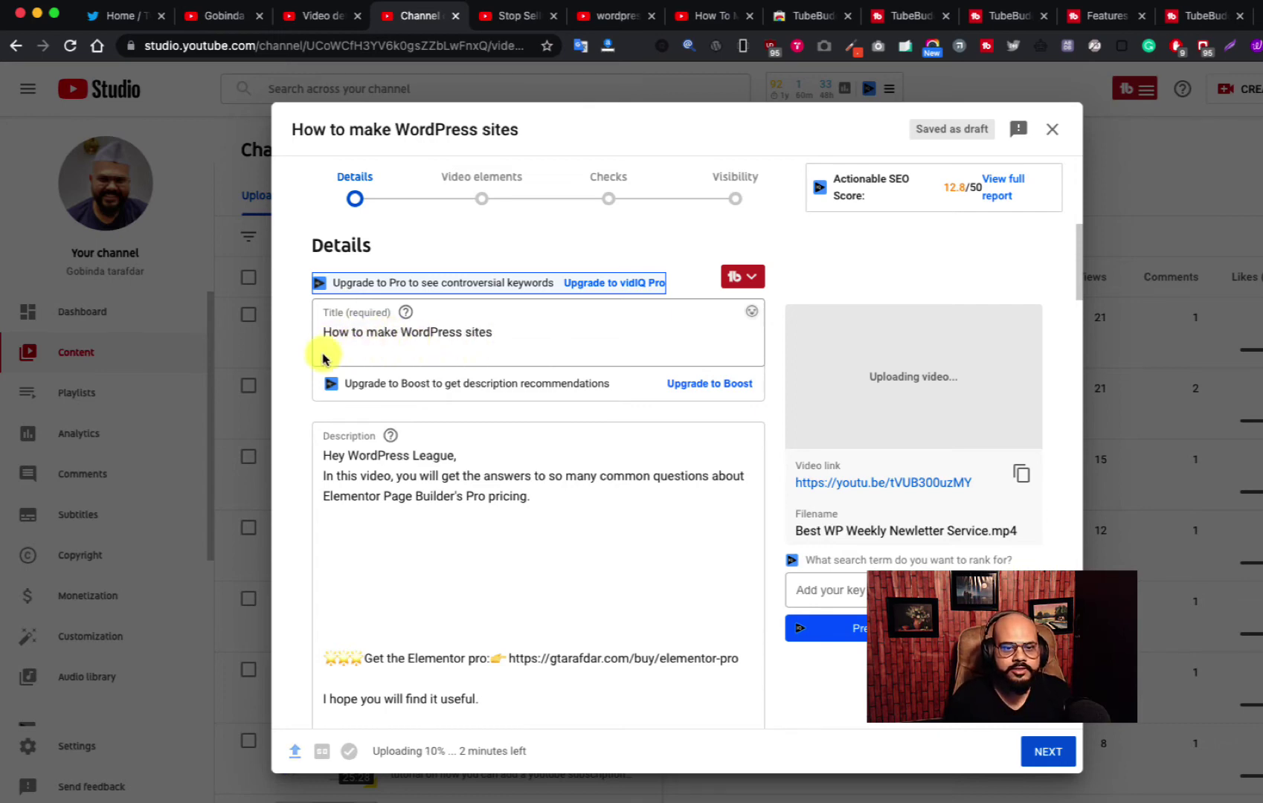
pyautogui.scroll(-1, 496, 499)
pyautogui.scroll(-10, 496, 499)
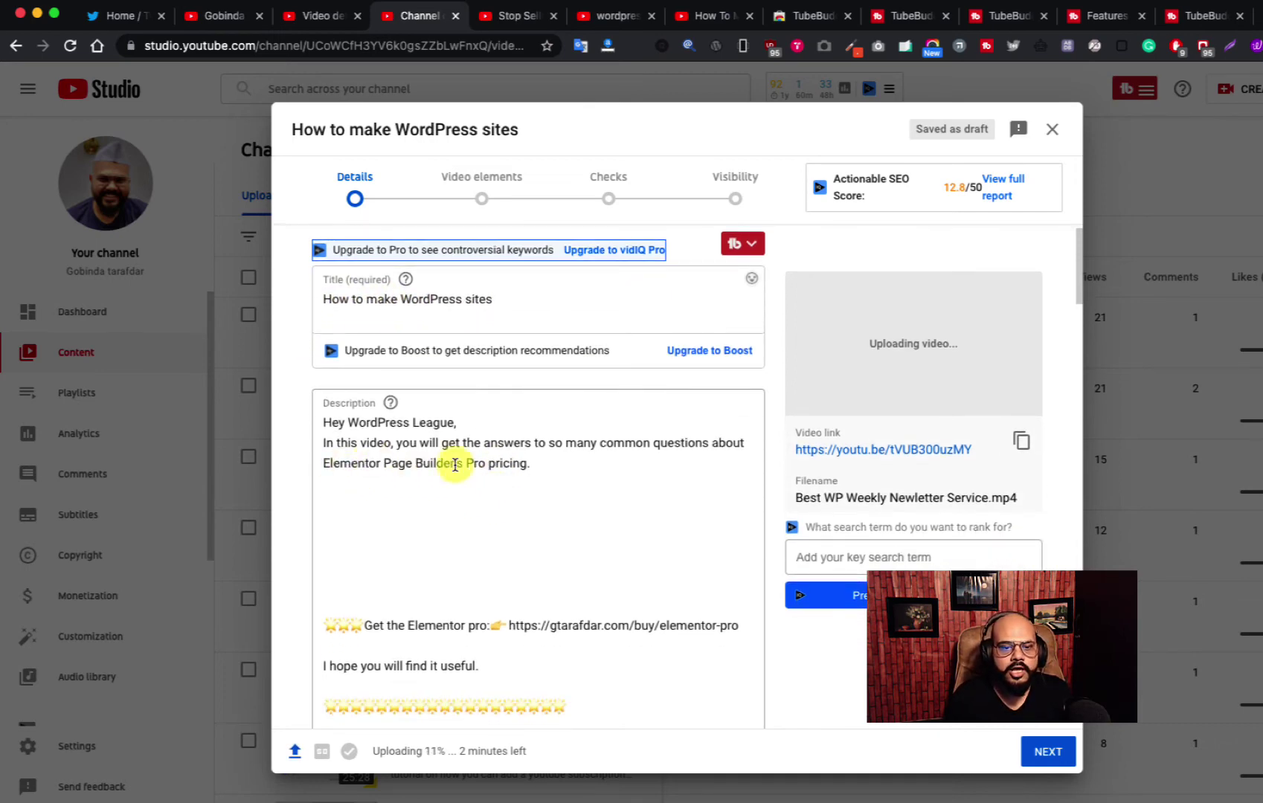
pyautogui.scroll(-2, 455, 507)
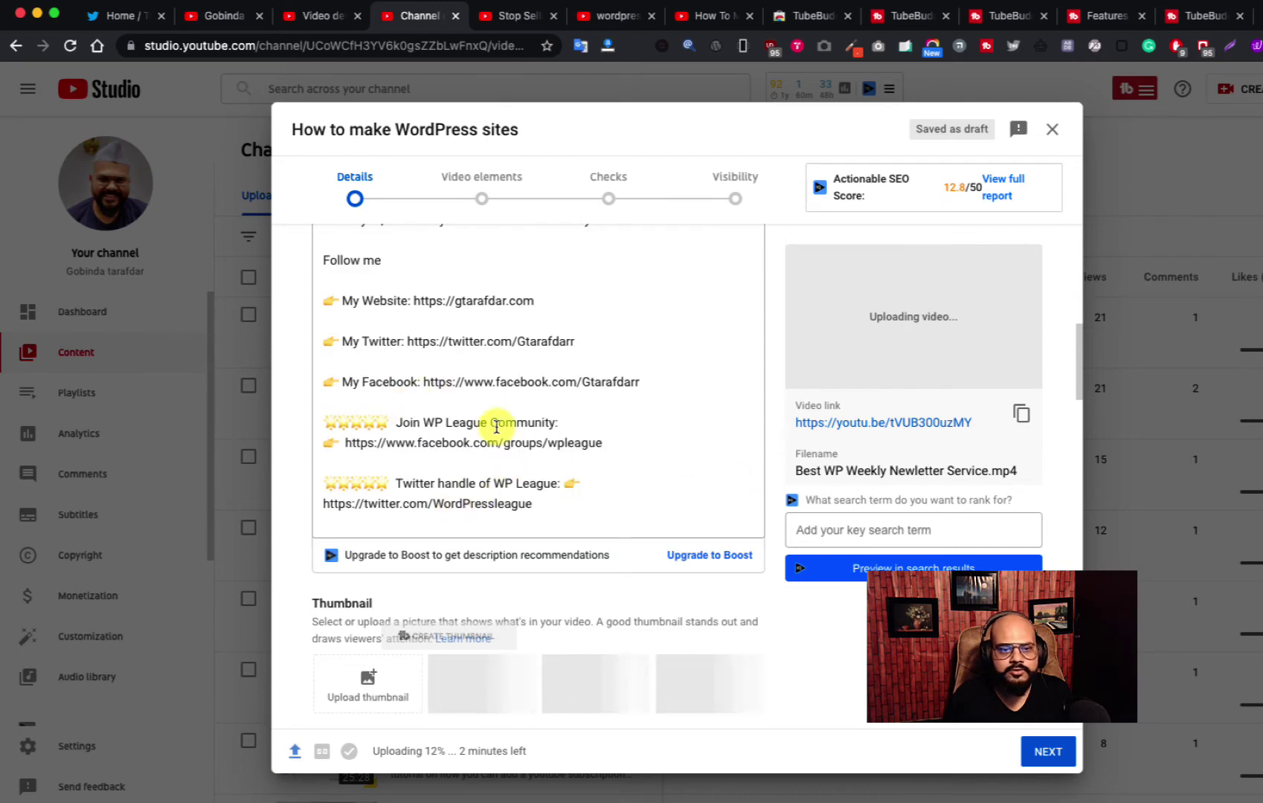
pyautogui.scroll(4, 493, 428)
pyautogui.scroll(4, 493, 416)
# Check the draft's playlist, audience, paid promotion and tag settings, including the recommended tags.
pyautogui.scroll(-12, 493, 422)
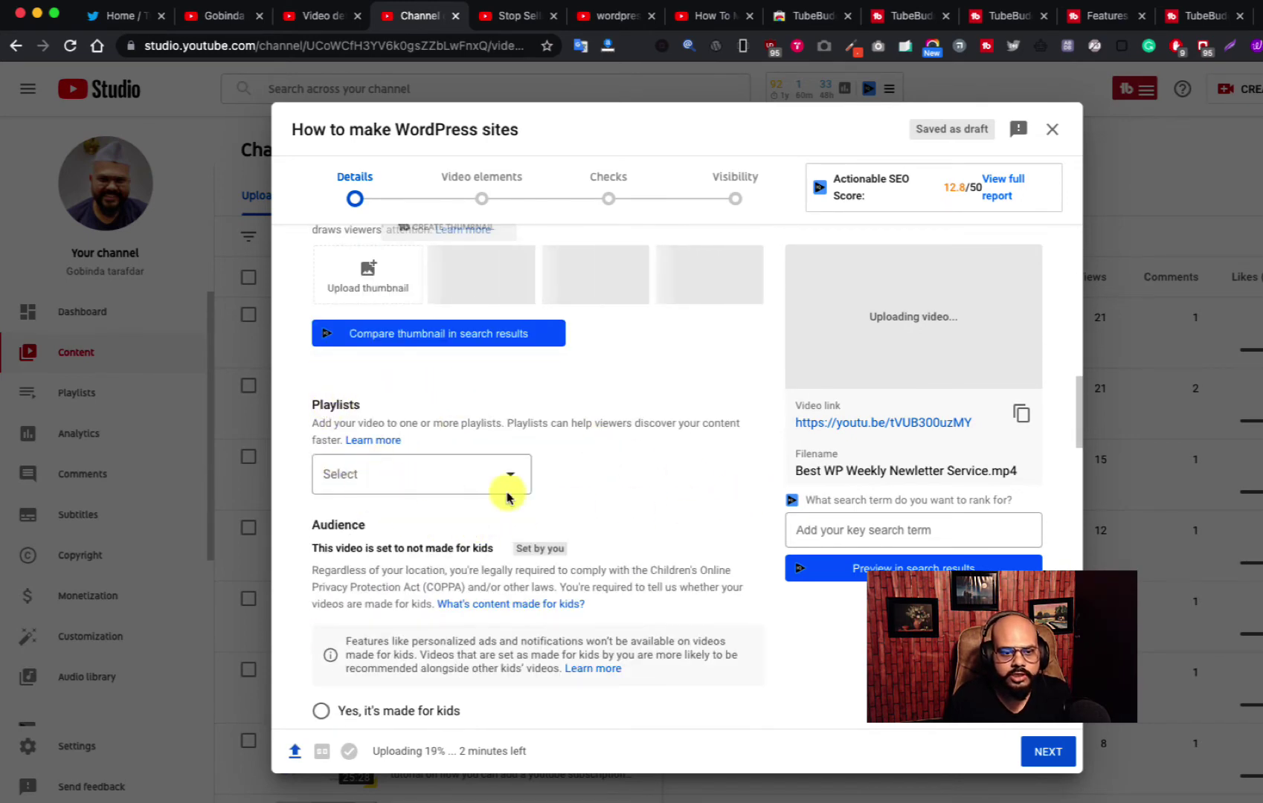
pyautogui.scroll(-5, 586, 463)
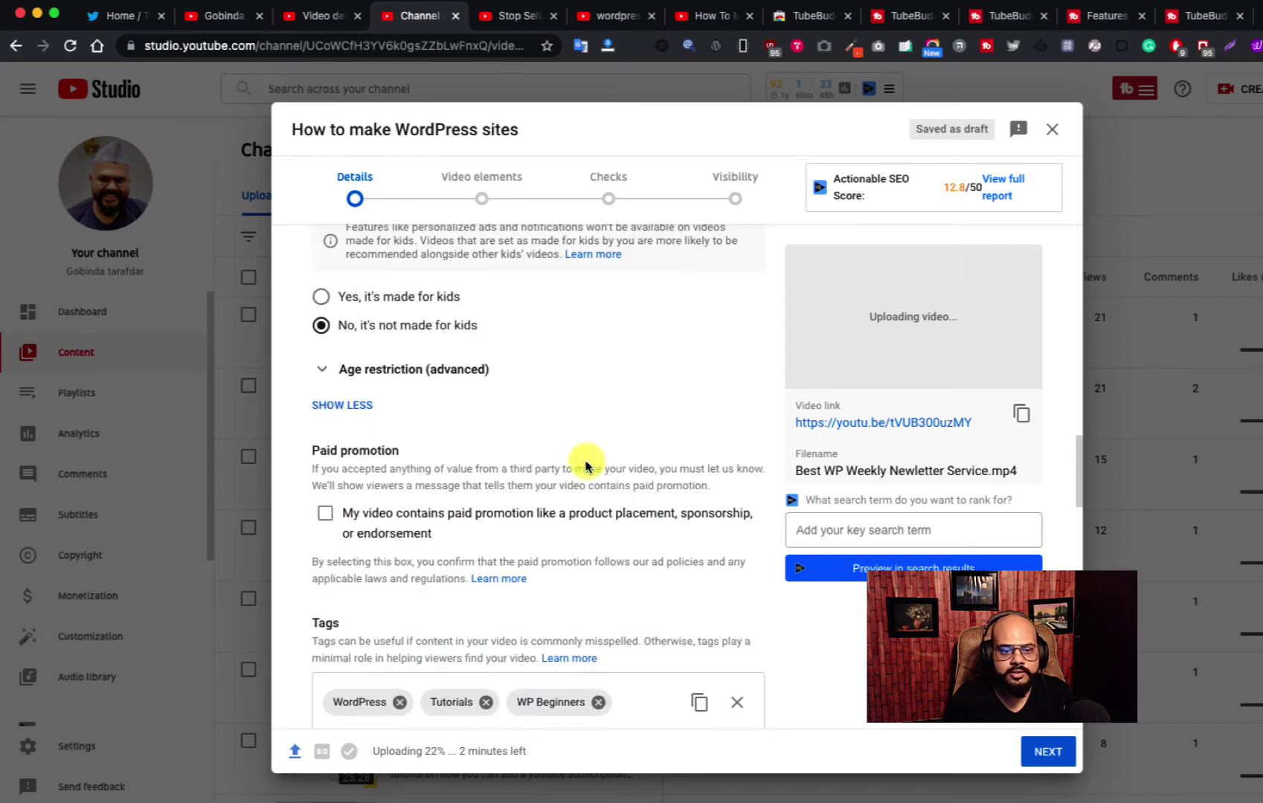
pyautogui.scroll(-3, 586, 467)
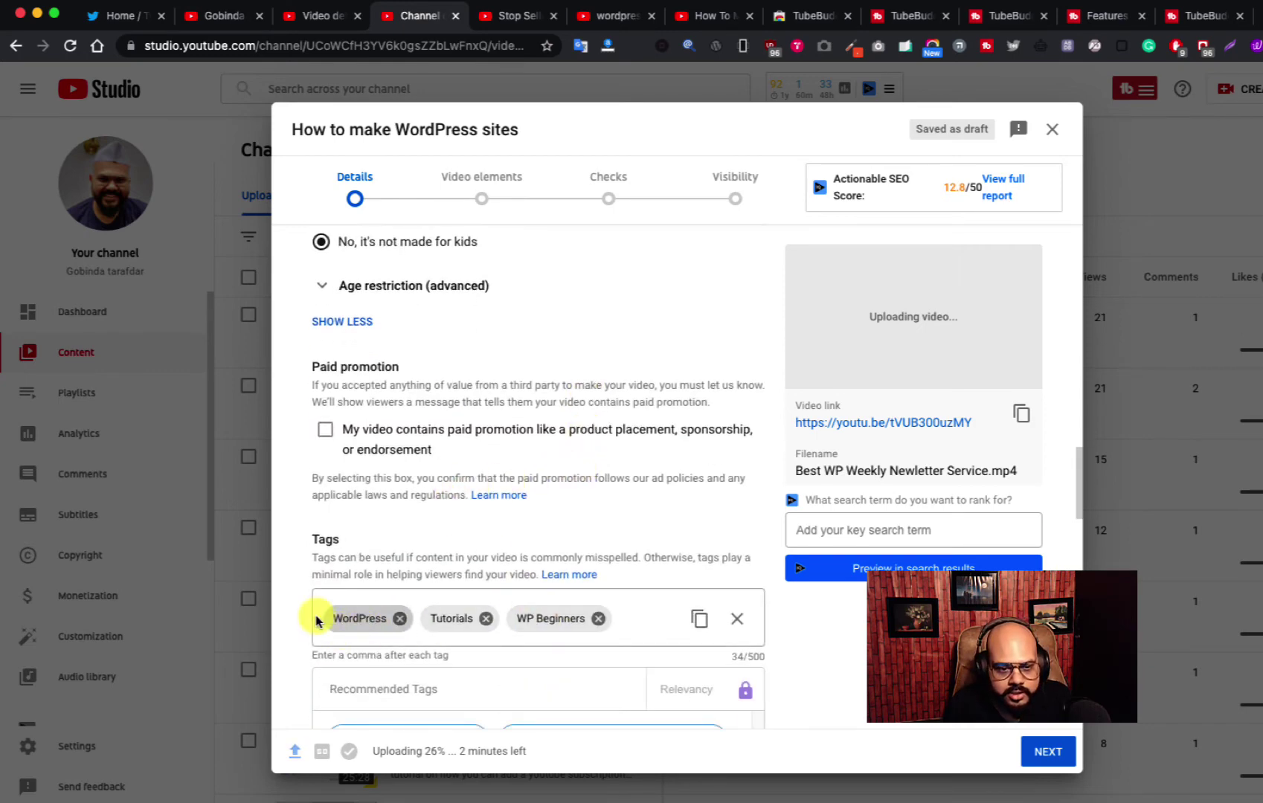
pyautogui.click(640, 624)
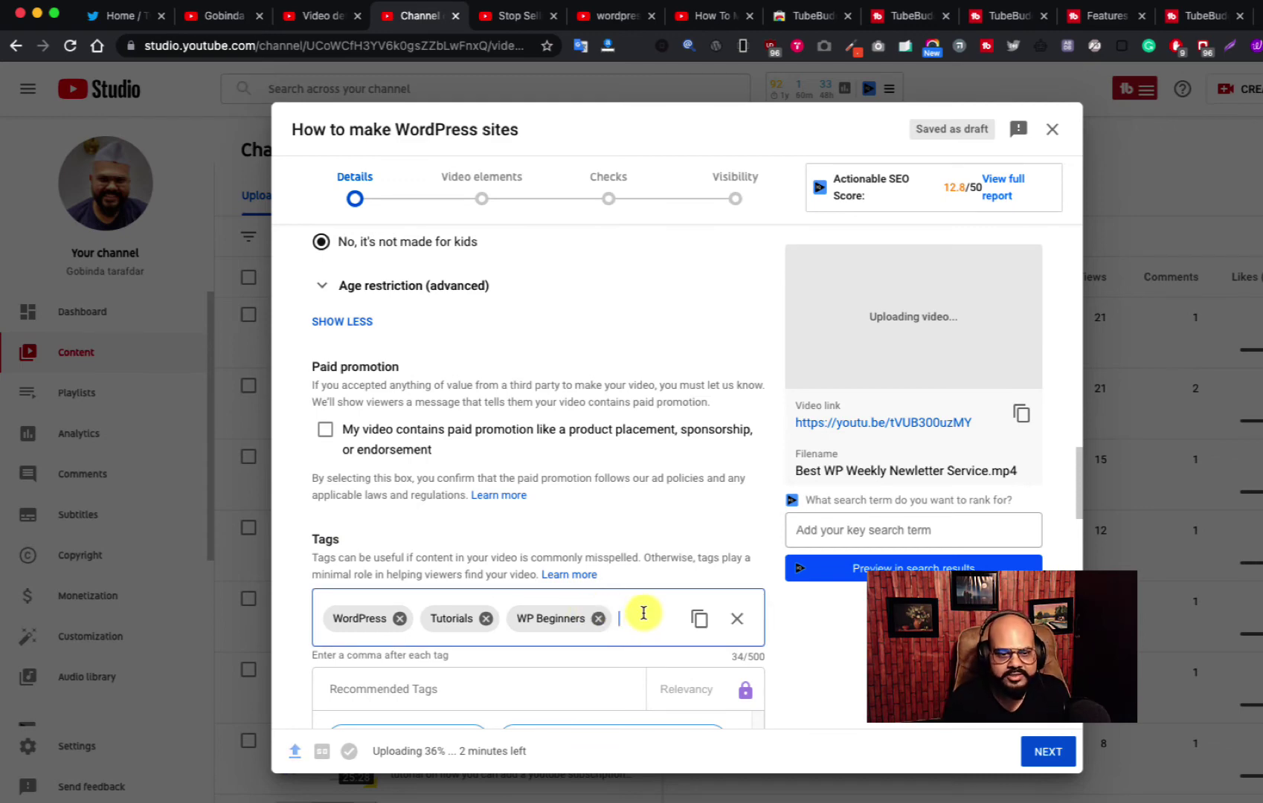
pyautogui.scroll(-1, 606, 503)
pyautogui.scroll(-9, 606, 503)
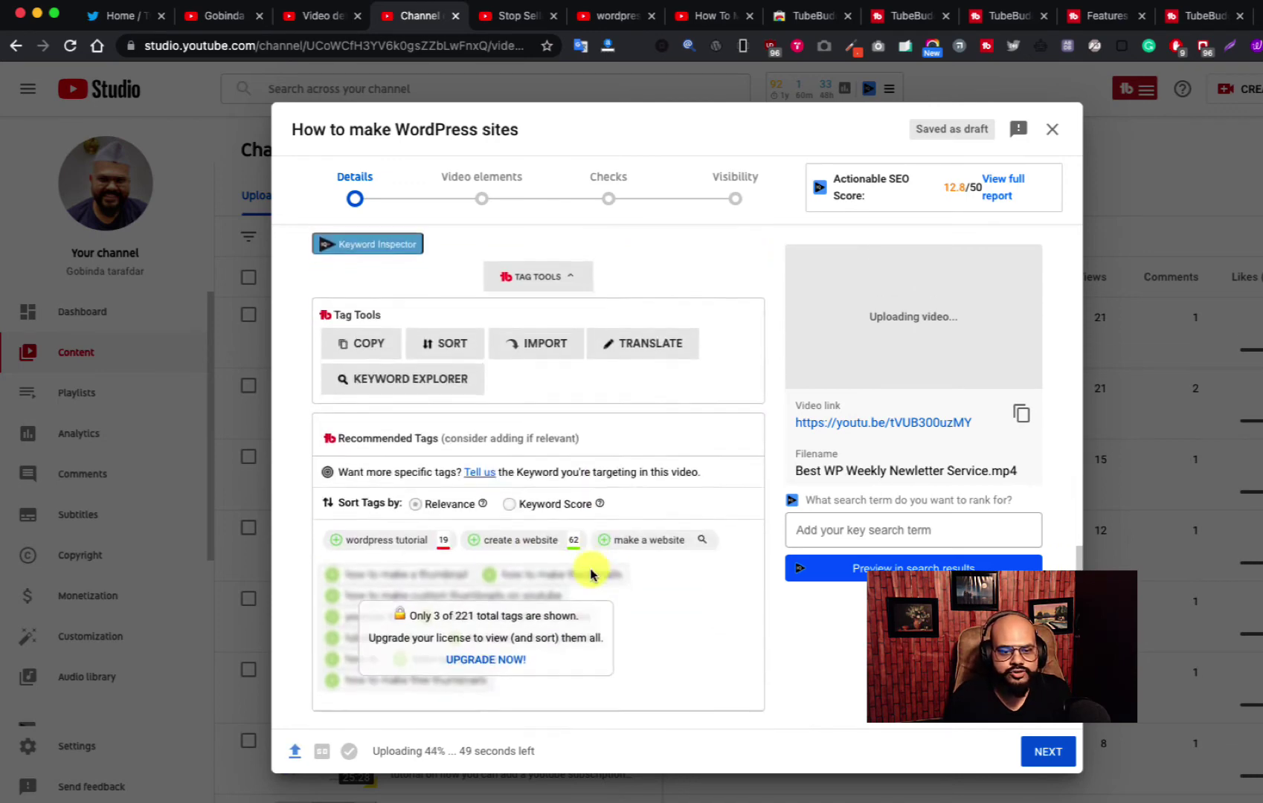
# Check the draft's language, license, Shorts sampling, category and comment settings, viewing the category choices without changing the selection.
pyautogui.scroll(-7, 591, 573)
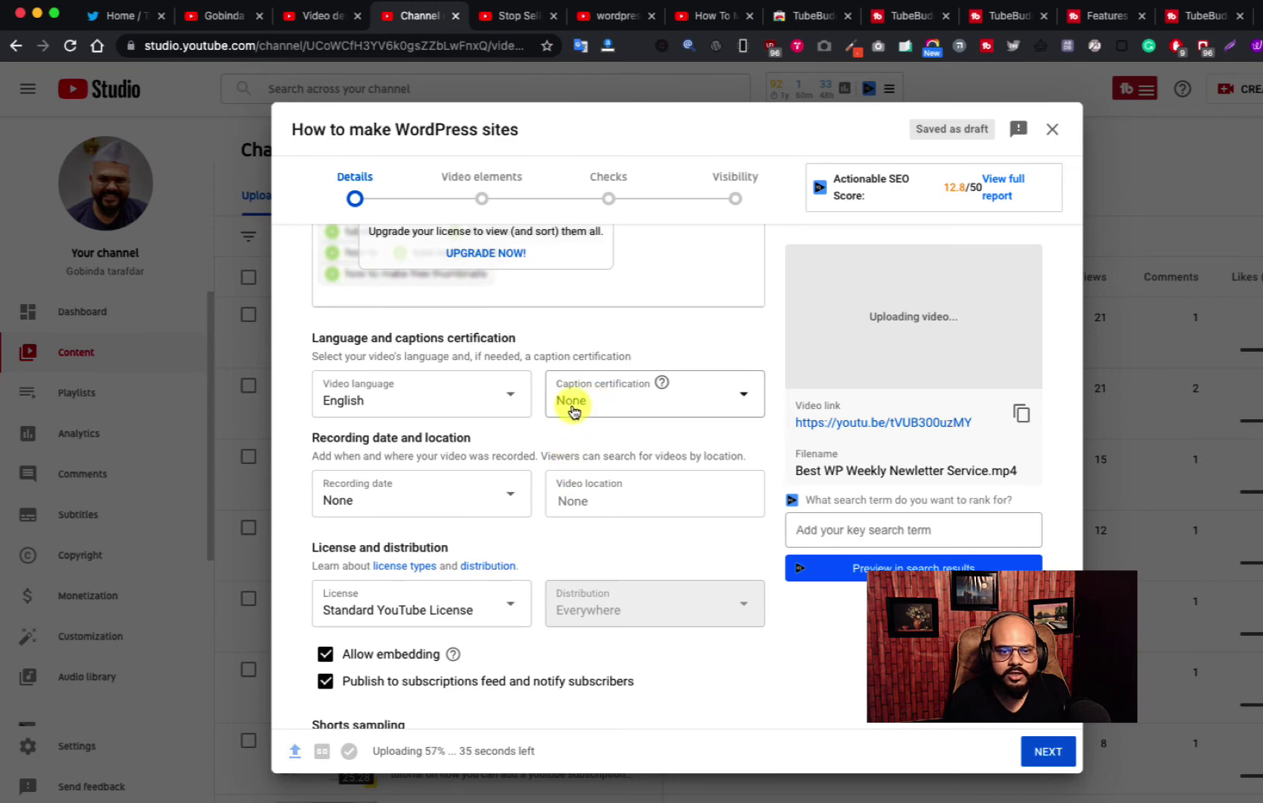
pyautogui.scroll(-3, 538, 557)
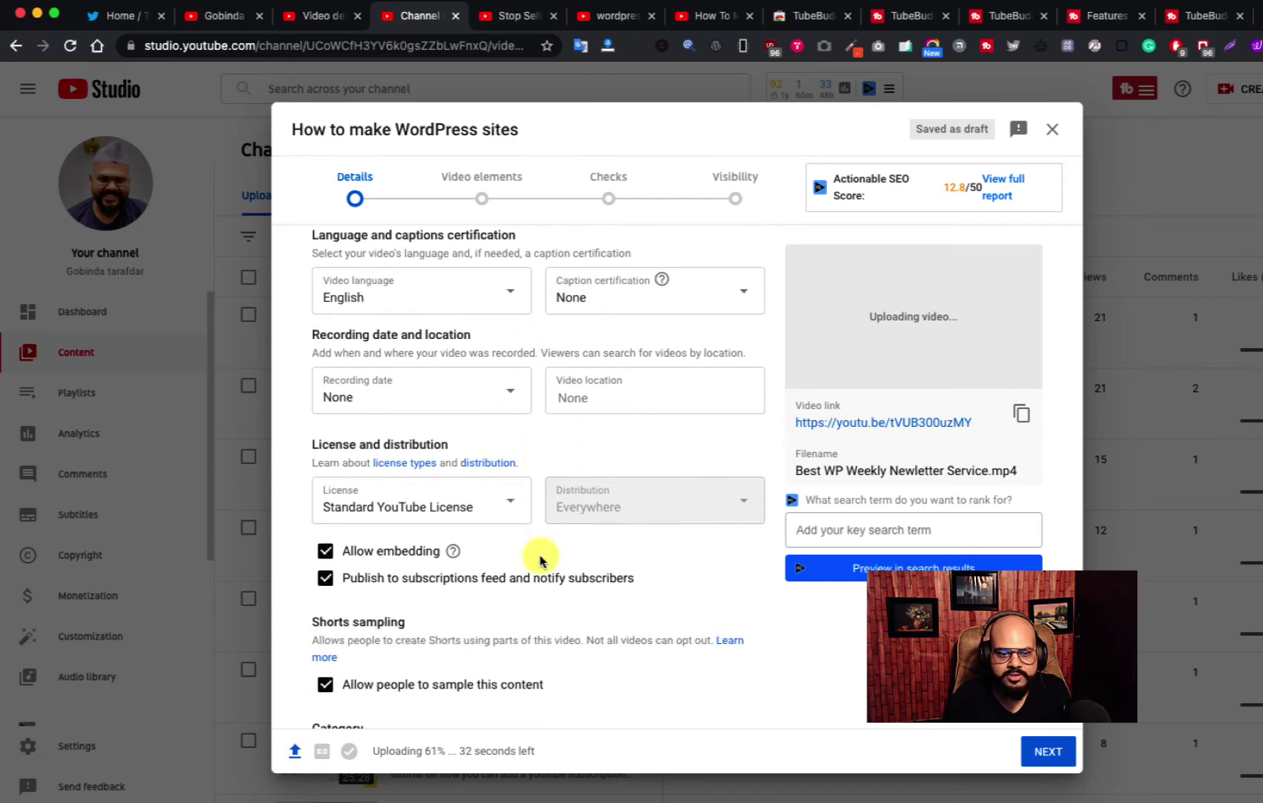
pyautogui.scroll(-3, 727, 615)
pyautogui.scroll(-3, 726, 617)
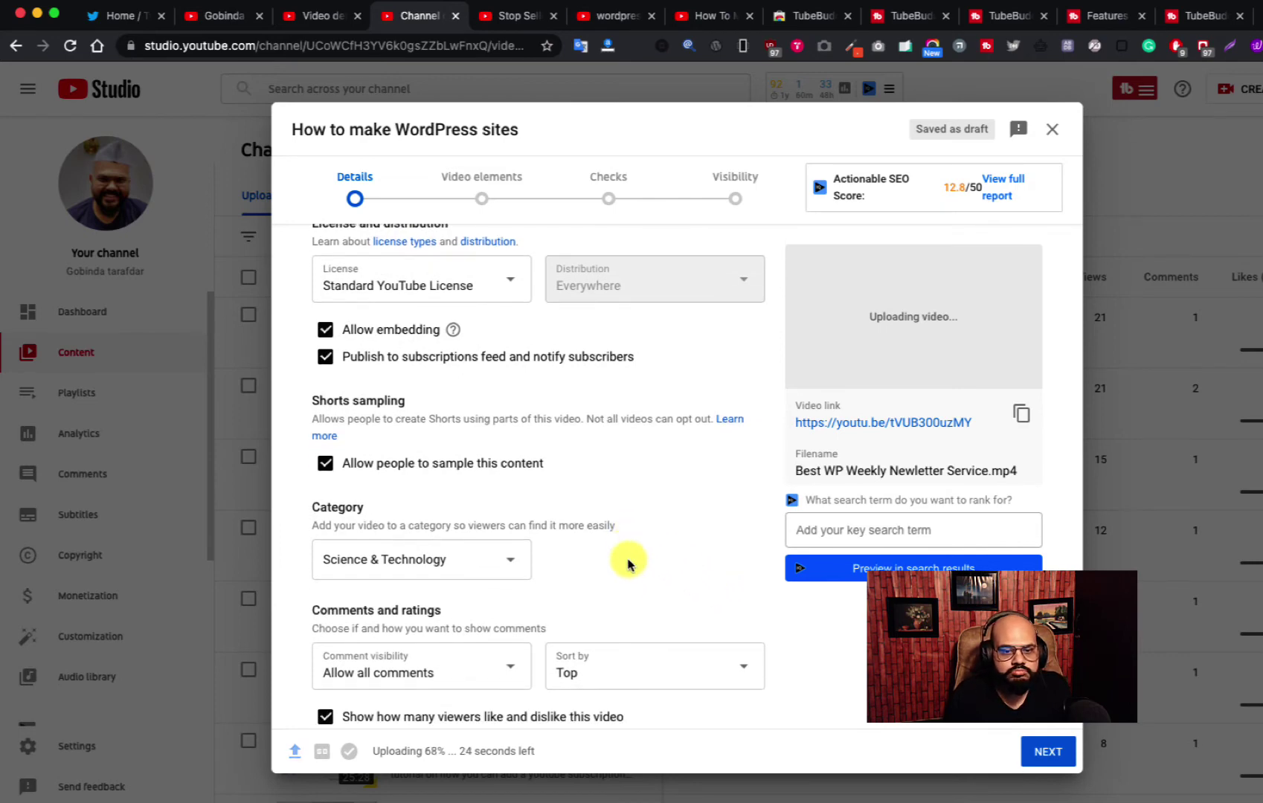
pyautogui.scroll(-1, 627, 563)
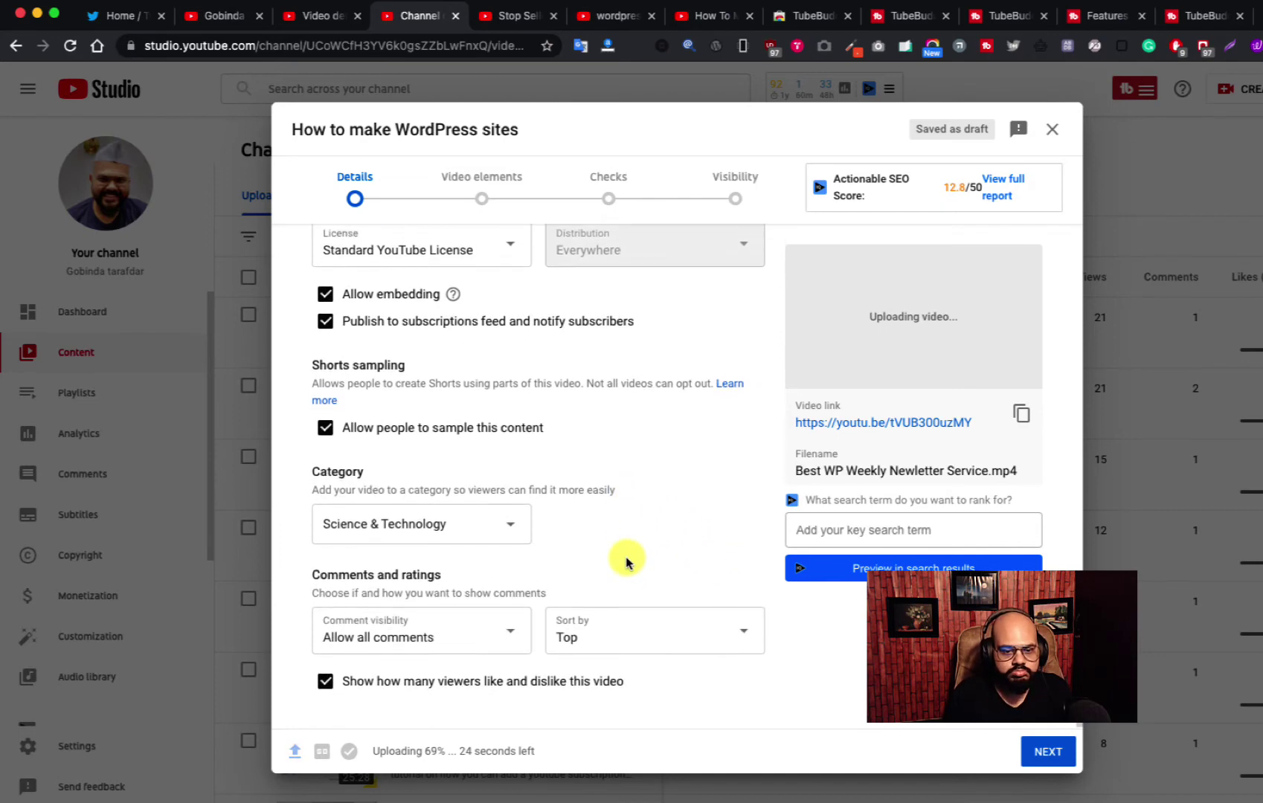
pyautogui.click(472, 522)
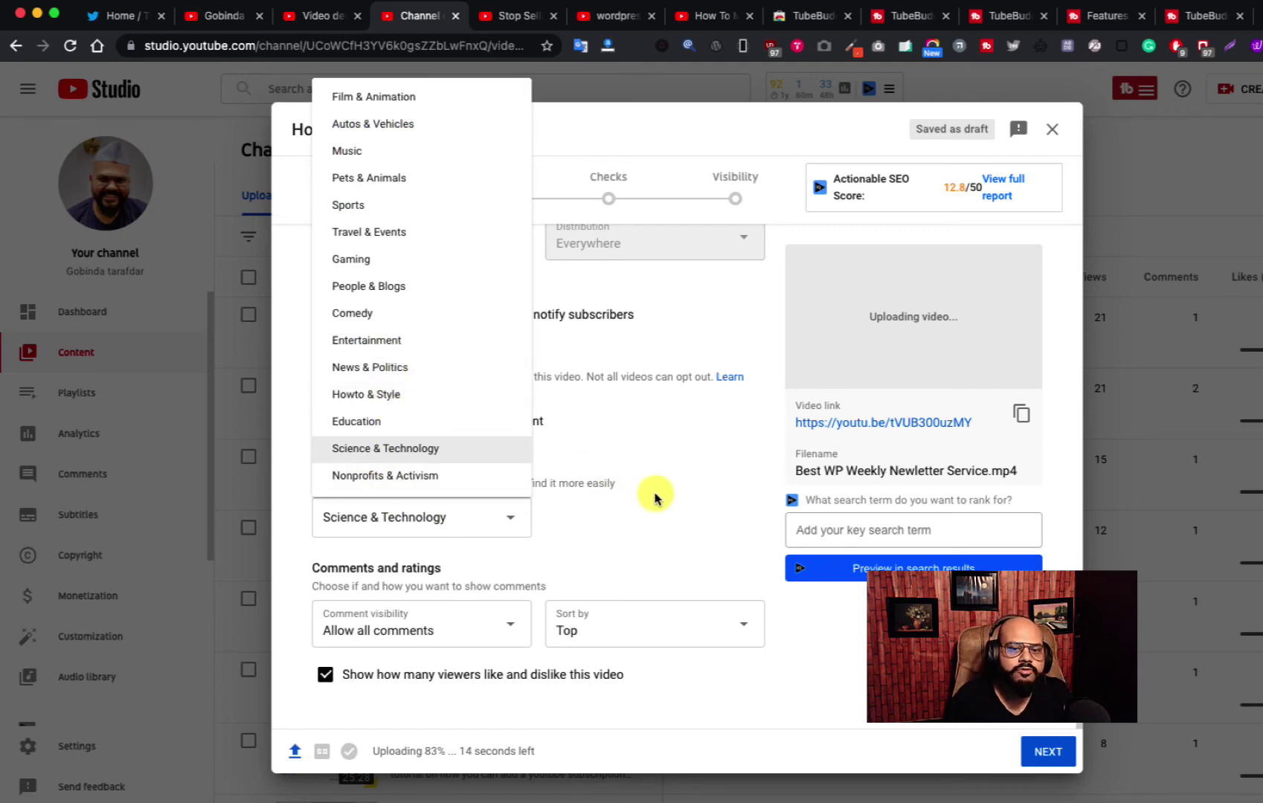
pyautogui.click(673, 505)
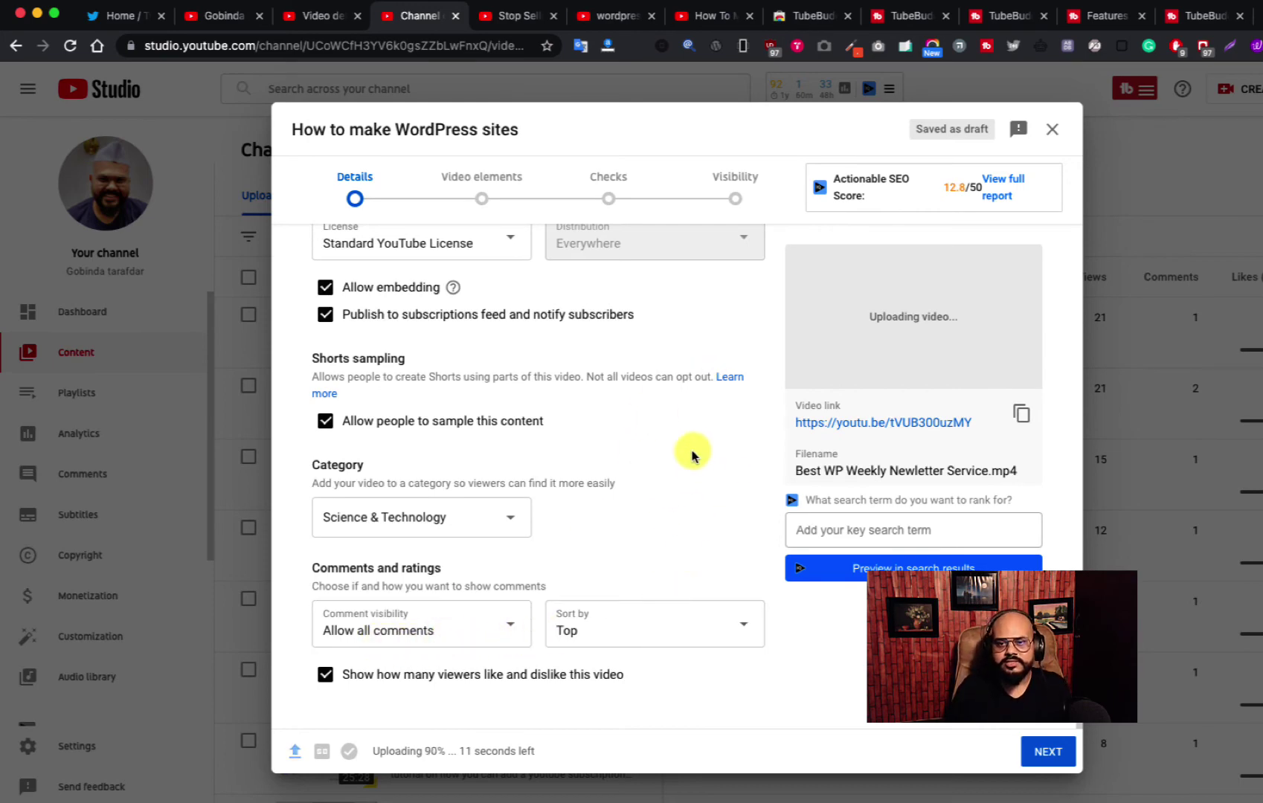
# Review the draft's title and full prefilled description once more, including the follow and community links.
pyautogui.scroll(15, 638, 442)
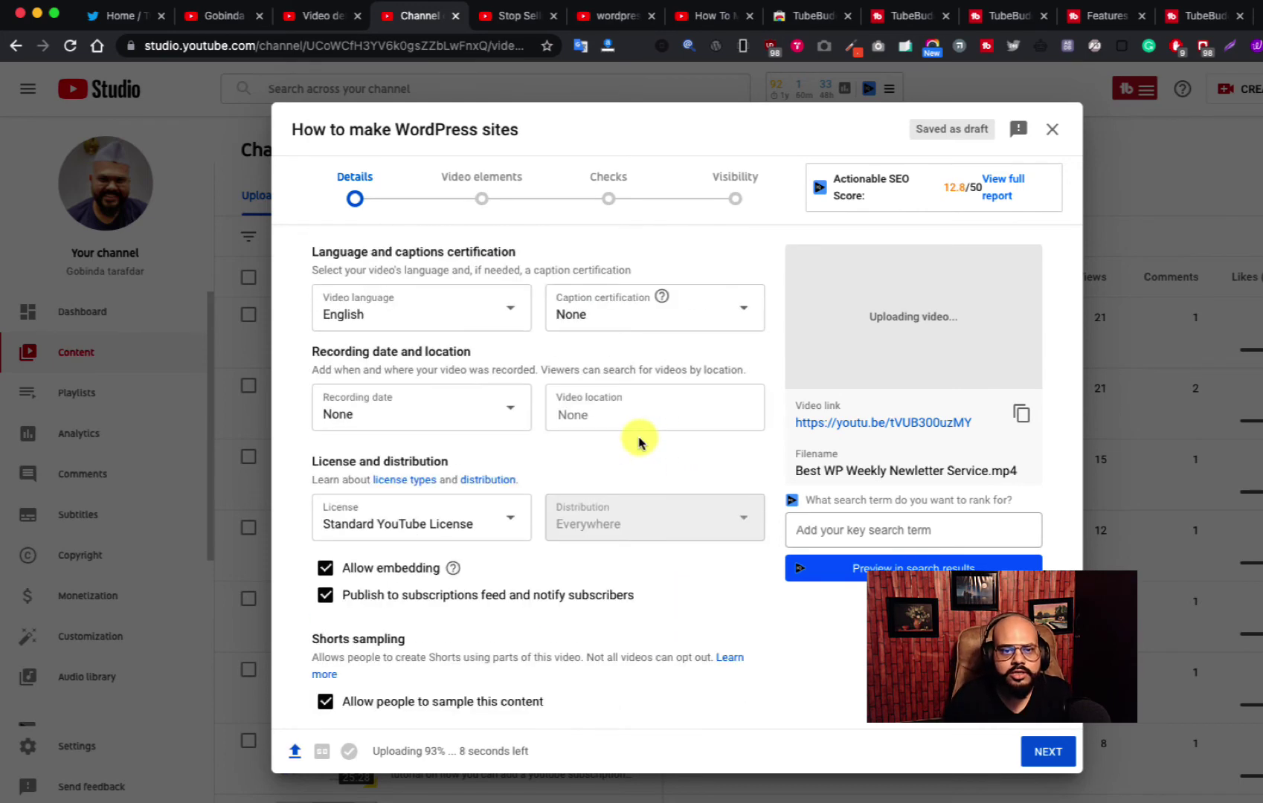
pyautogui.scroll(10, 638, 442)
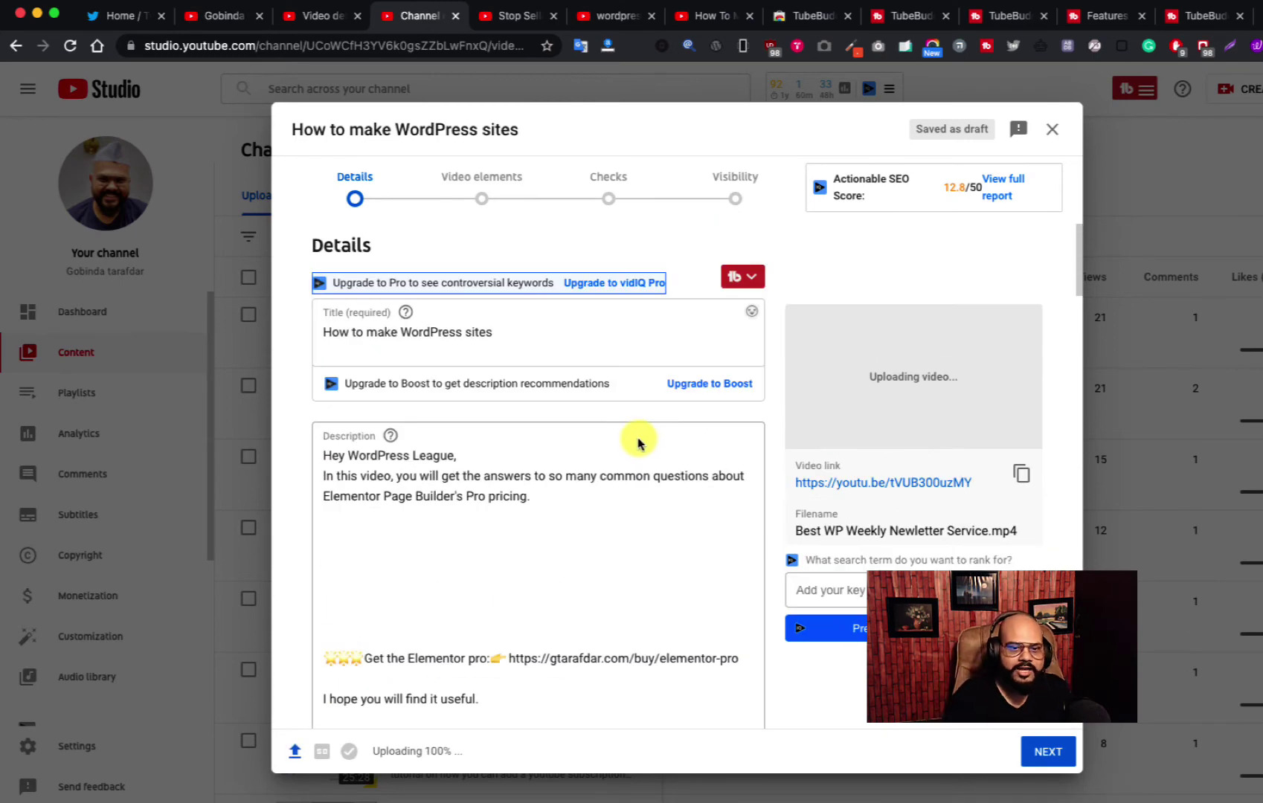
pyautogui.scroll(-6, 608, 516)
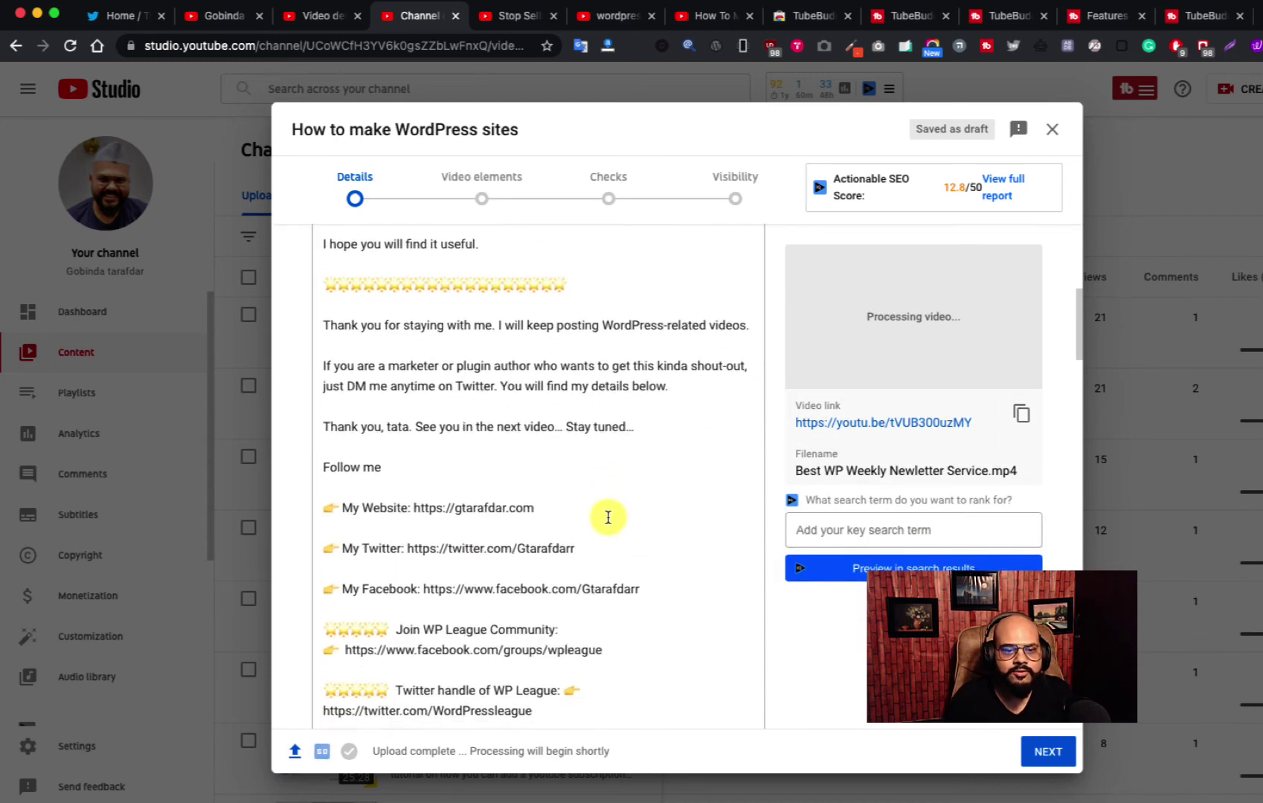
pyautogui.scroll(-3, 608, 517)
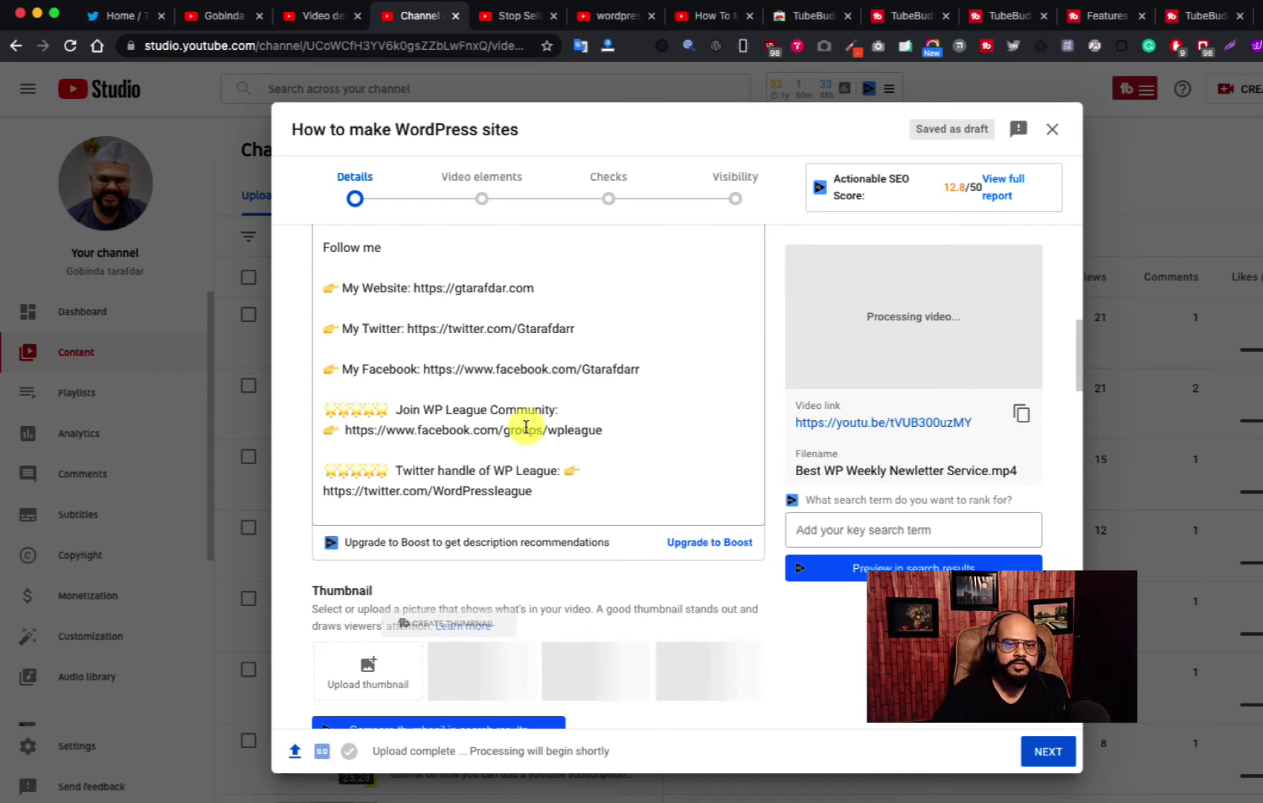
pyautogui.scroll(4, 572, 420)
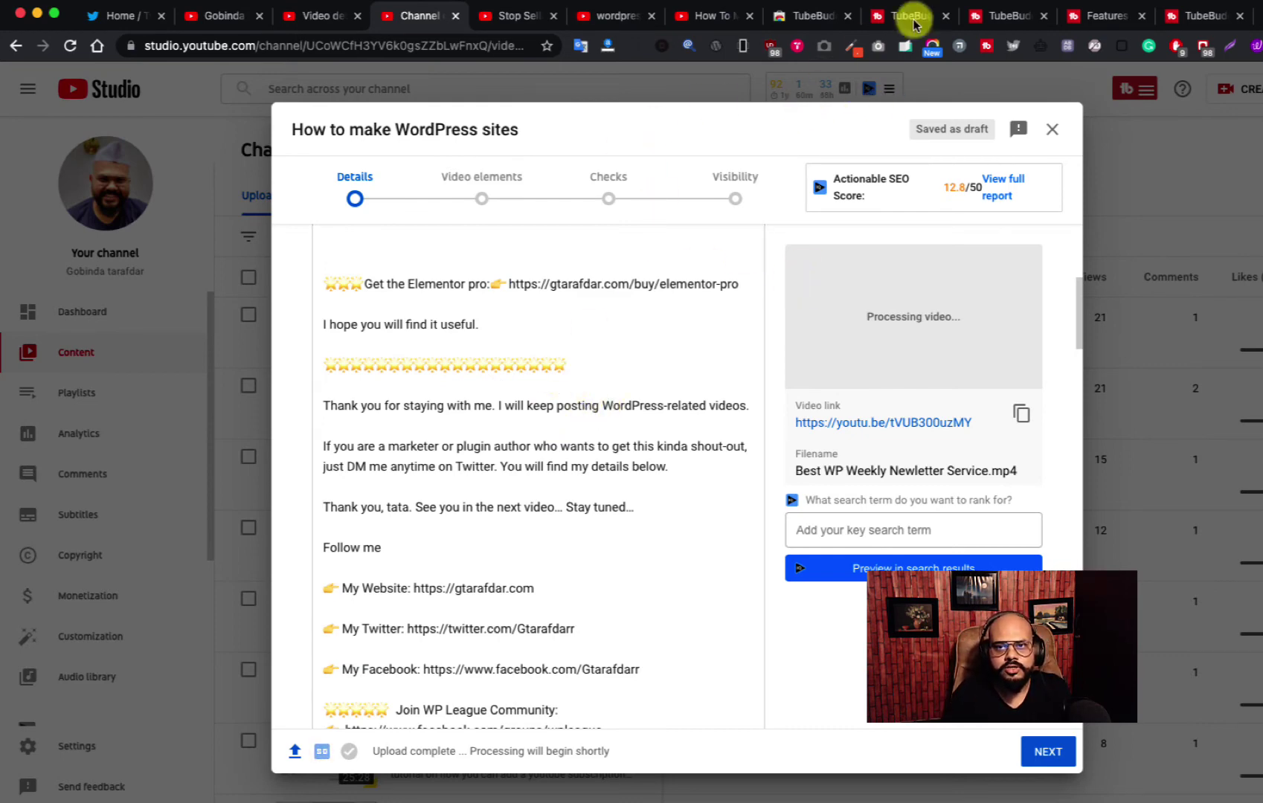
# Switch to the TubeBuddy features page and look through the Default Upload Profiles overview.
pyautogui.click(1113, 18)
pyautogui.scroll(-8, 761, 451)
pyautogui.scroll(8, 752, 441)
pyautogui.scroll(-15, 744, 476)
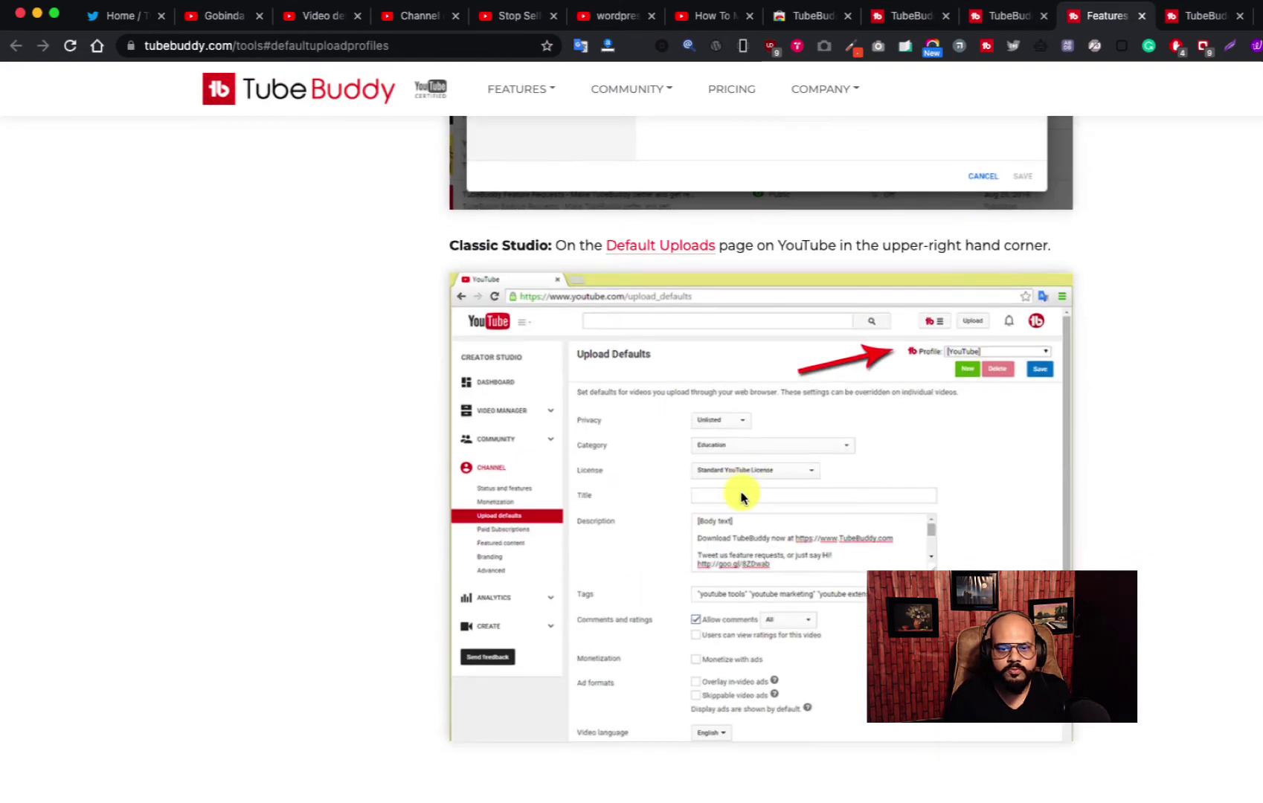
pyautogui.scroll(15, 743, 492)
pyautogui.scroll(1, 742, 492)
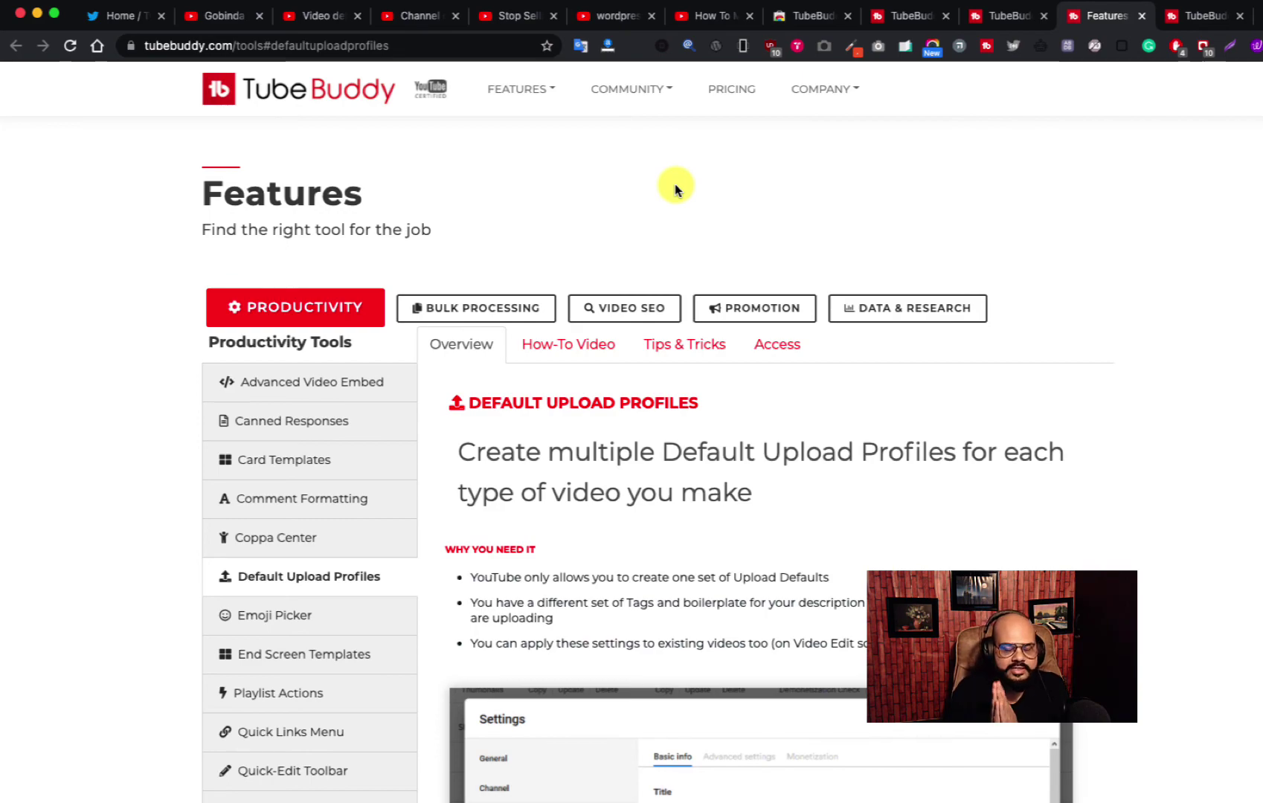
# From the YouTube channel's uploads, open the Elementor Pro at 49 USD video in a new tab and pause it.
pyautogui.click(216, 17)
pyautogui.scroll(-6, 484, 483)
pyautogui.scroll(5, 516, 409)
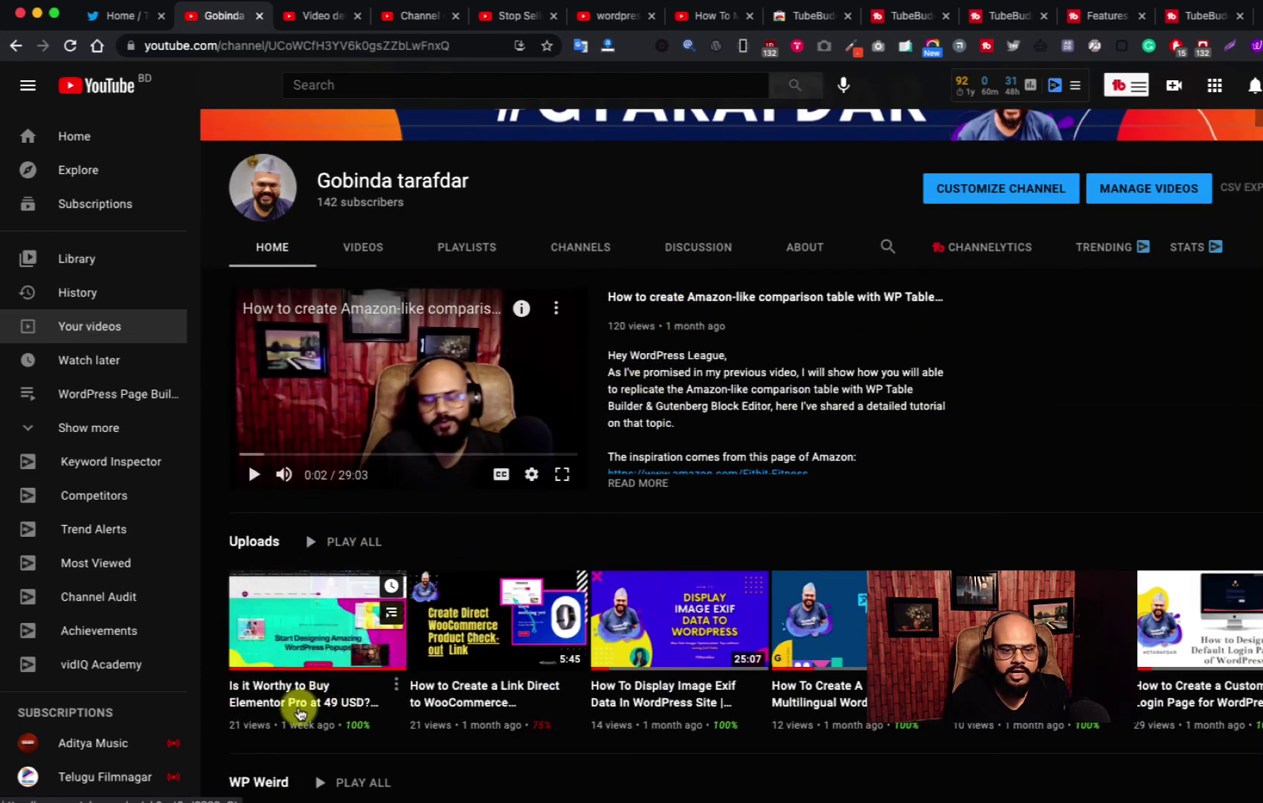
pyautogui.keyDown('super'); pyautogui.click(296, 703); pyautogui.keyUp('super')
pyautogui.click(296, 20)
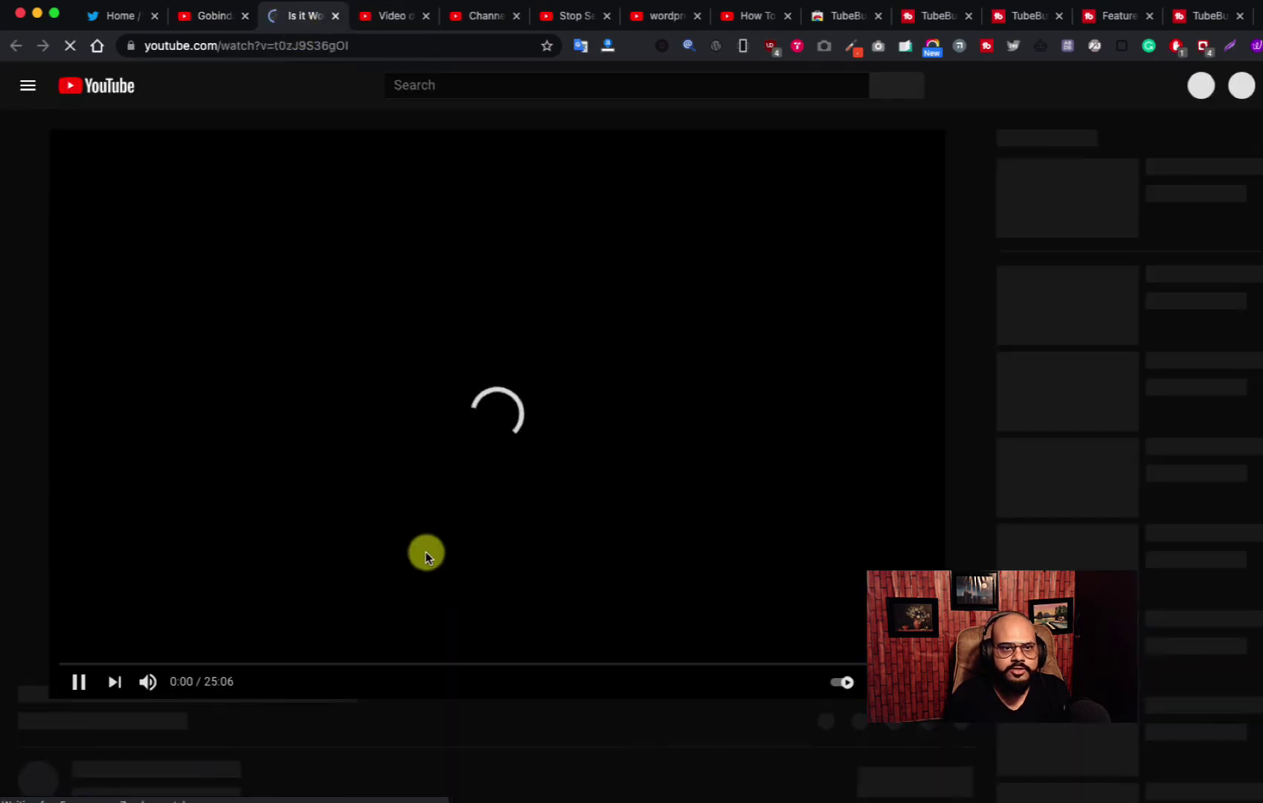
pyautogui.click(70, 684)
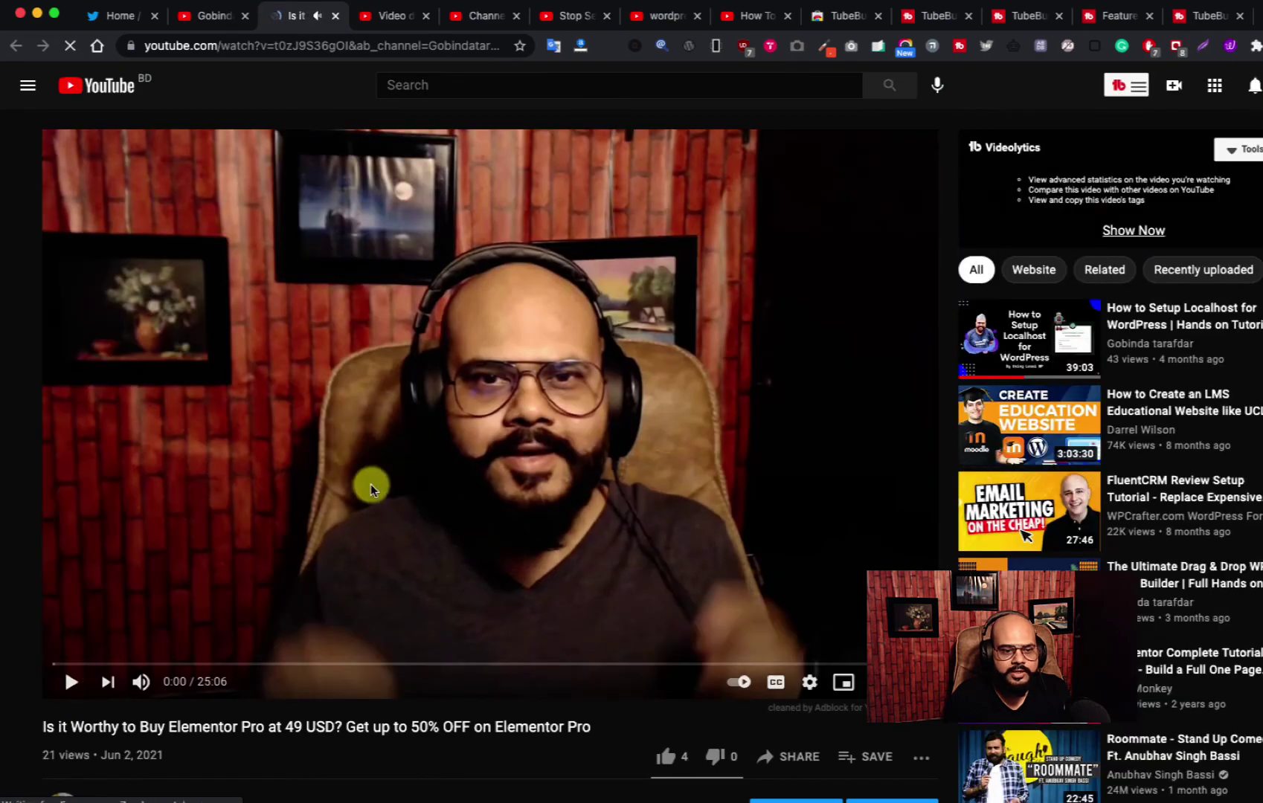
# Expand the Elementor Pro video's description and copy the passage from "You can save almost 250 Bucks" through "Form Builder".
pyautogui.scroll(-6, 369, 484)
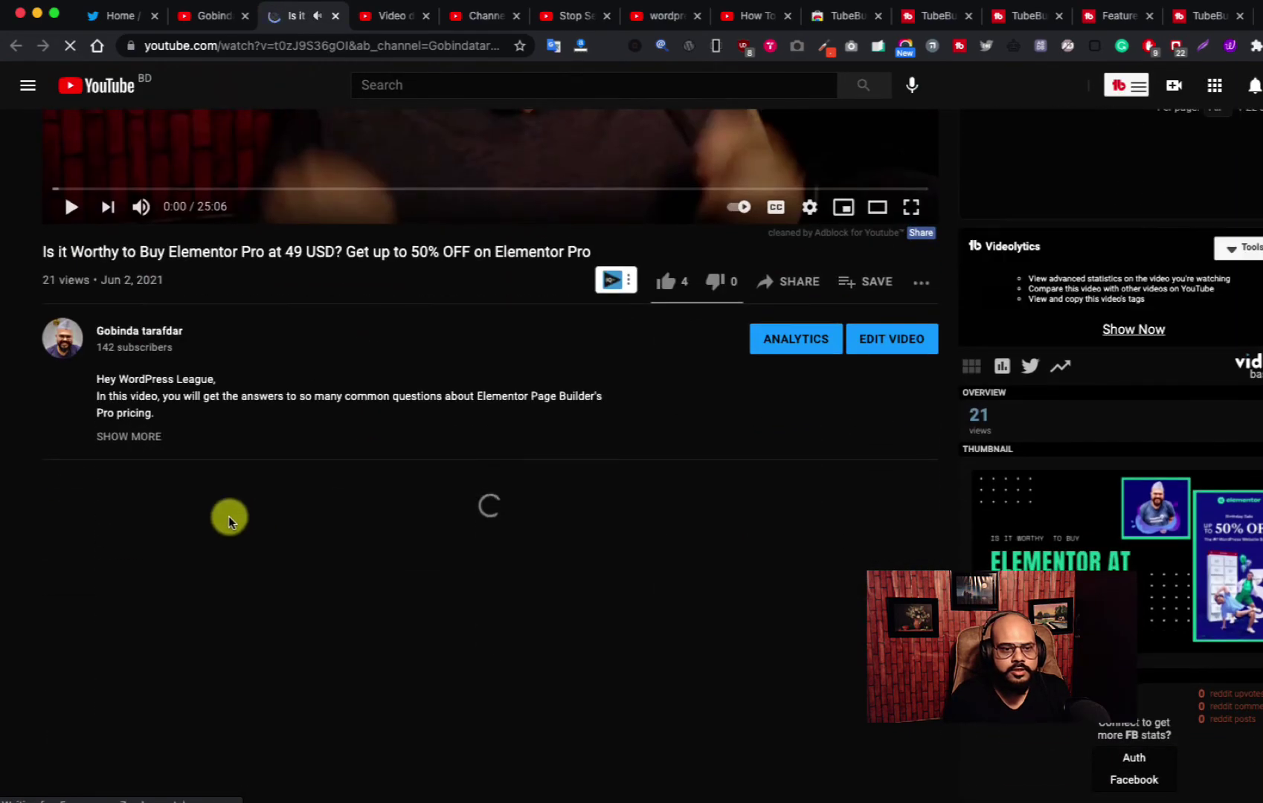
pyautogui.click(155, 437)
pyautogui.scroll(-3, 246, 440)
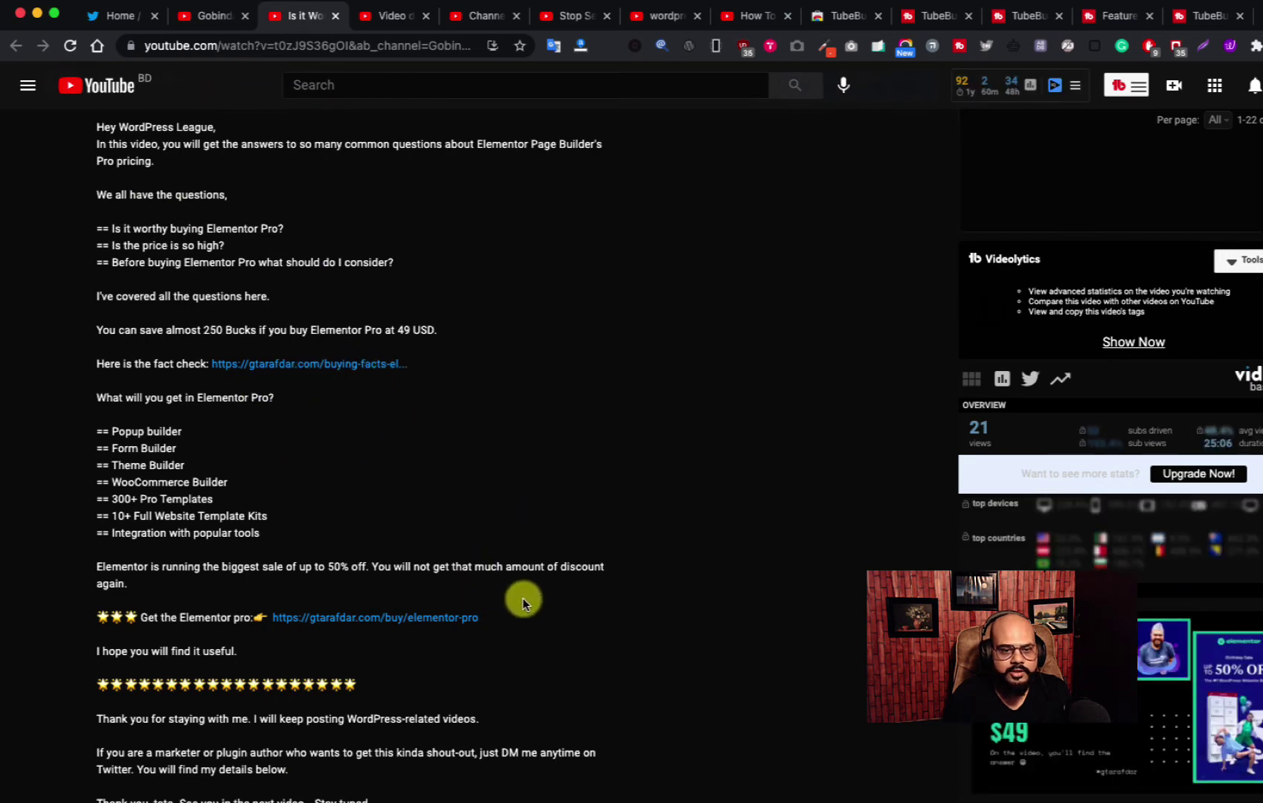
pyautogui.moveTo(457, 460); pyautogui.dragTo(83, 328)
pyautogui.press('super+c')
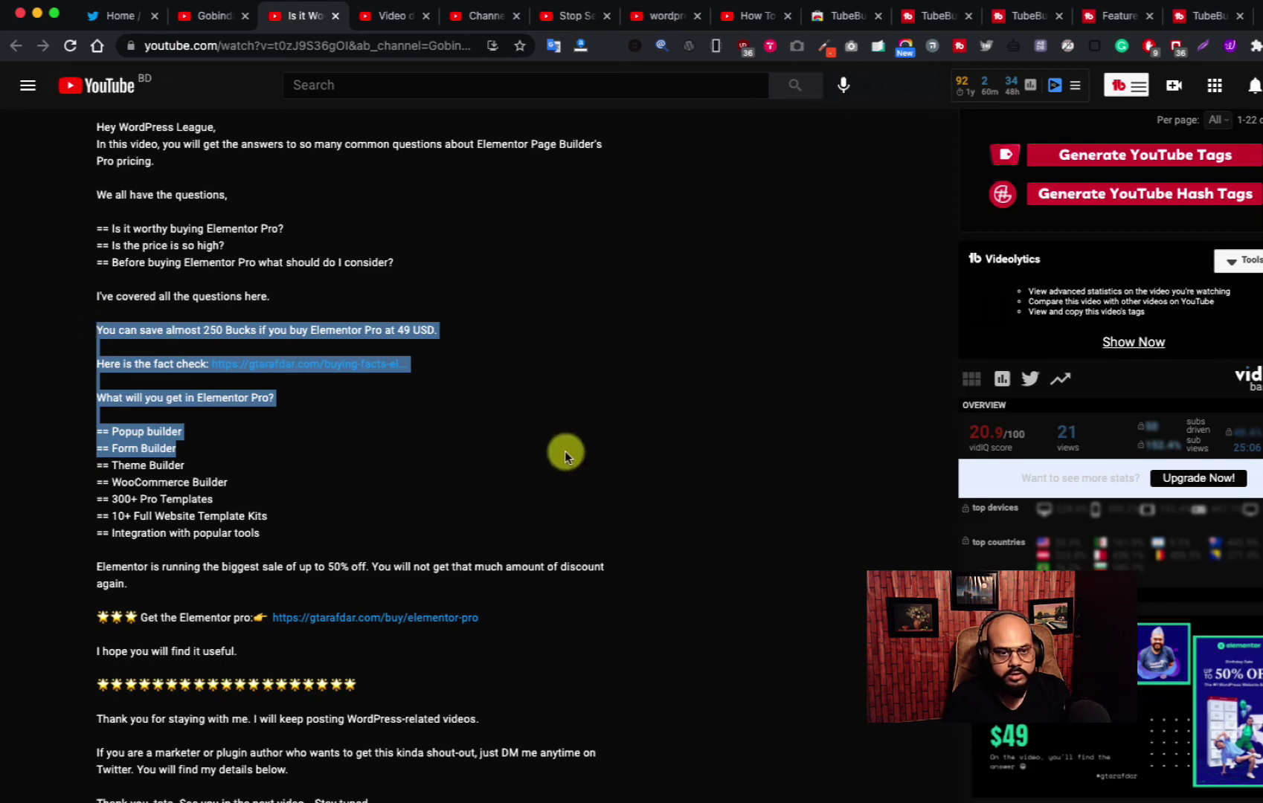
# Return to the "How to make WordPress sites" draft and paste the copied Elementor Pro passage on a new line at the end of its description.
pyautogui.click(552, 370)
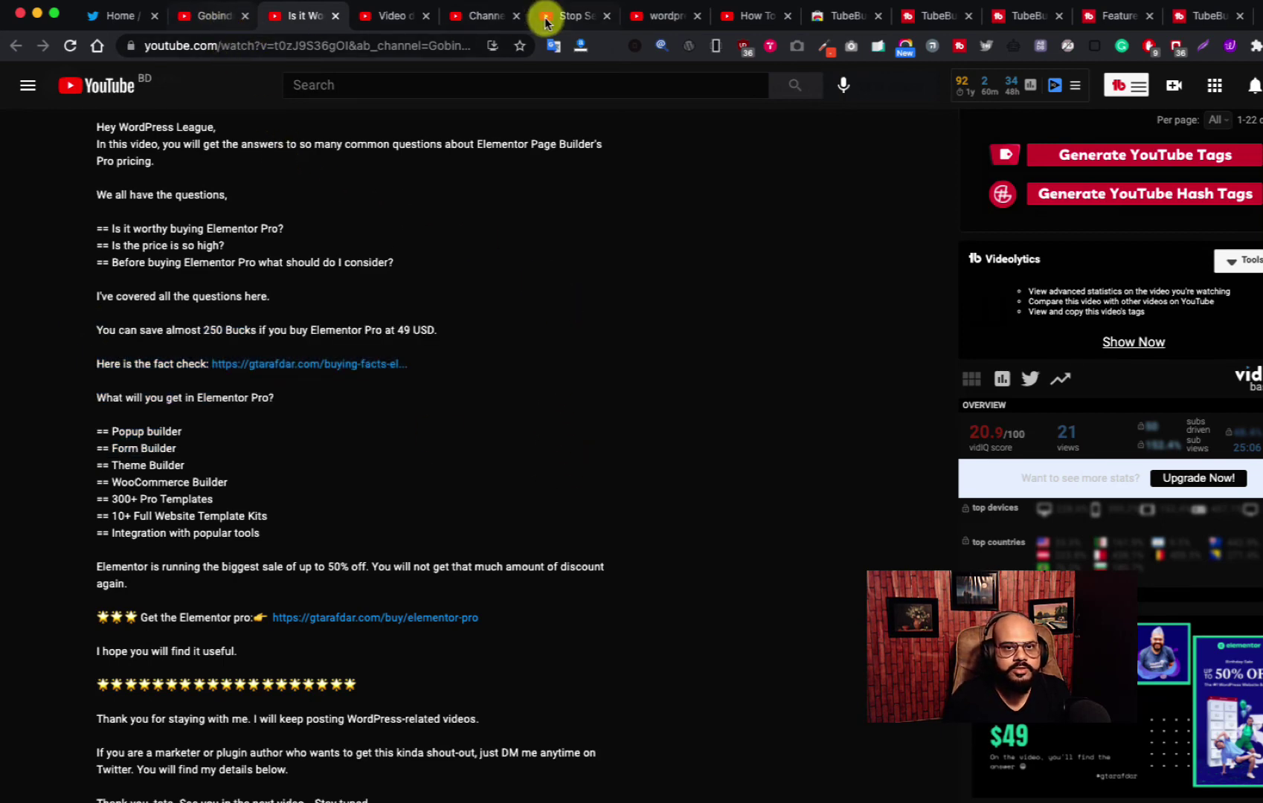
pyautogui.click(379, 16)
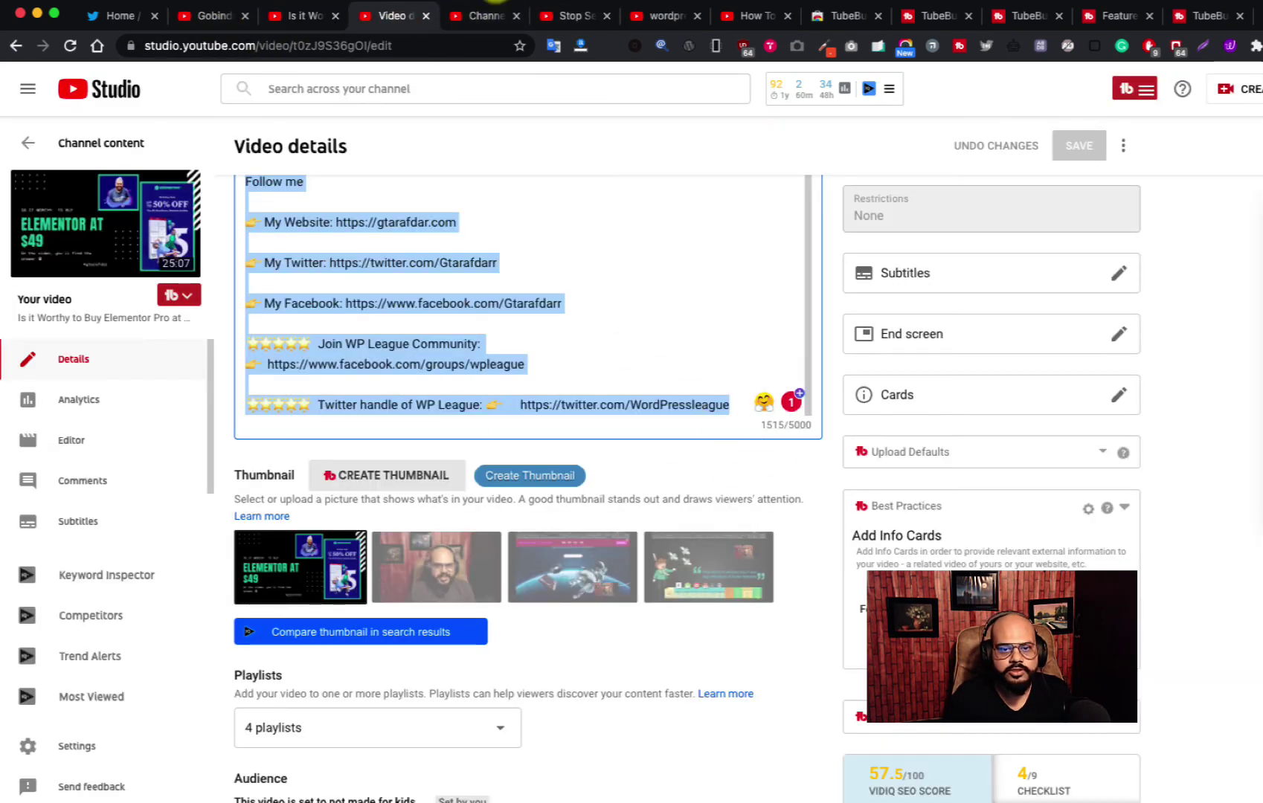
pyautogui.click(476, 16)
pyautogui.scroll(-3, 592, 530)
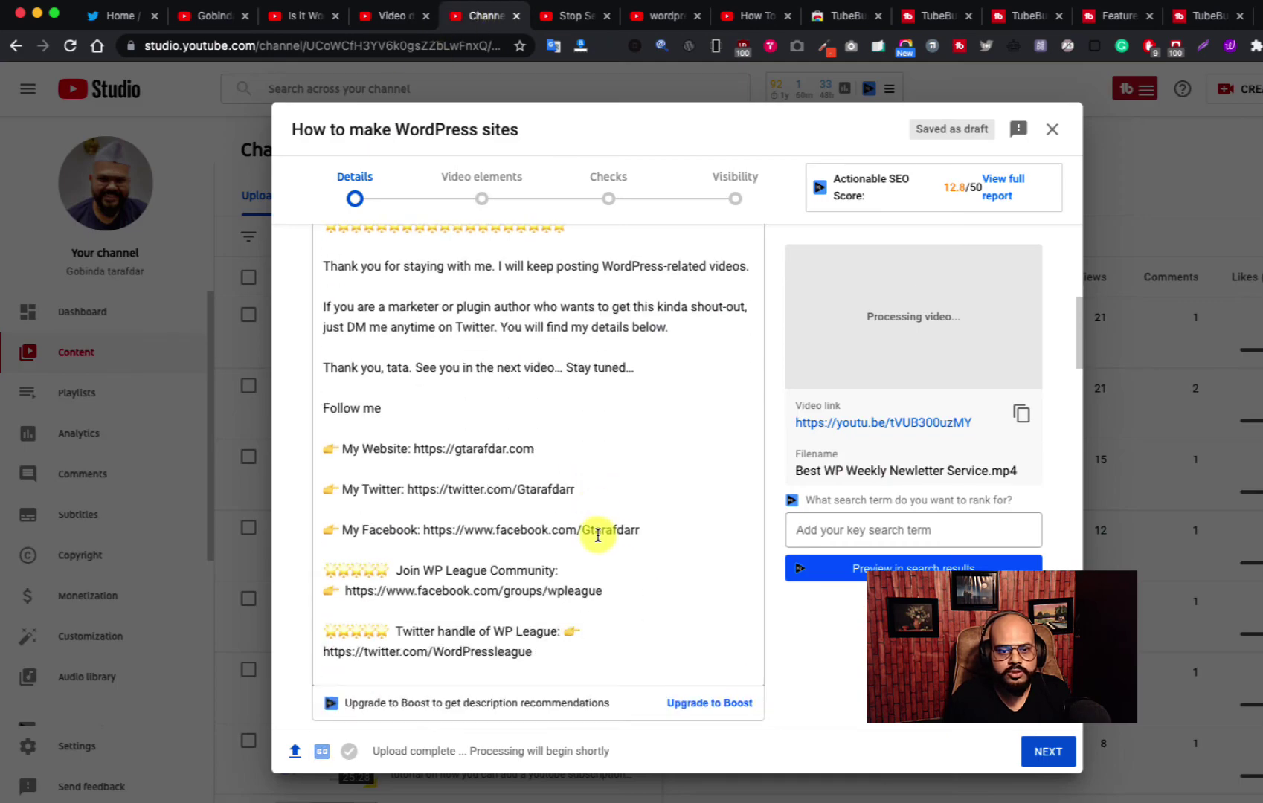
pyautogui.click(639, 652)
pyautogui.press('Return')
pyautogui.press('Return')
pyautogui.press('Return')
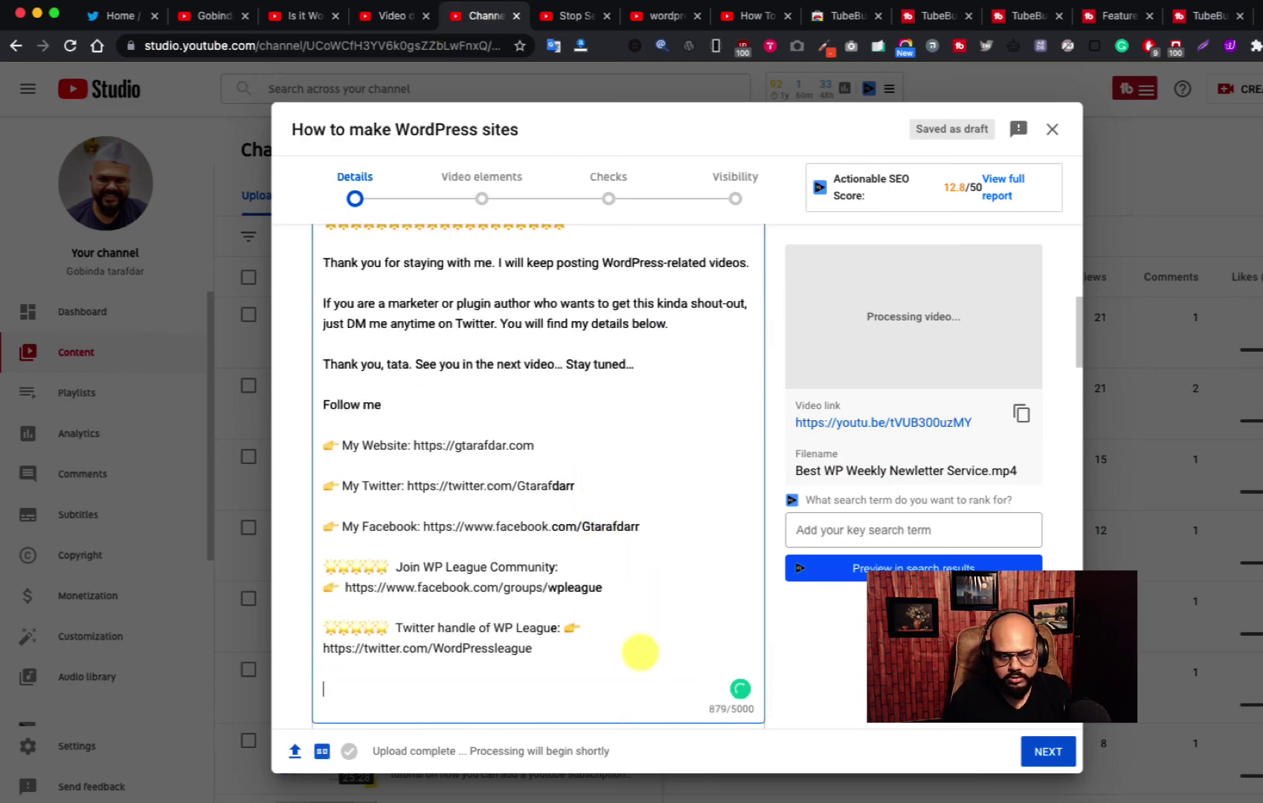
pyautogui.press('super+v')
pyautogui.scroll(-3, 631, 595)
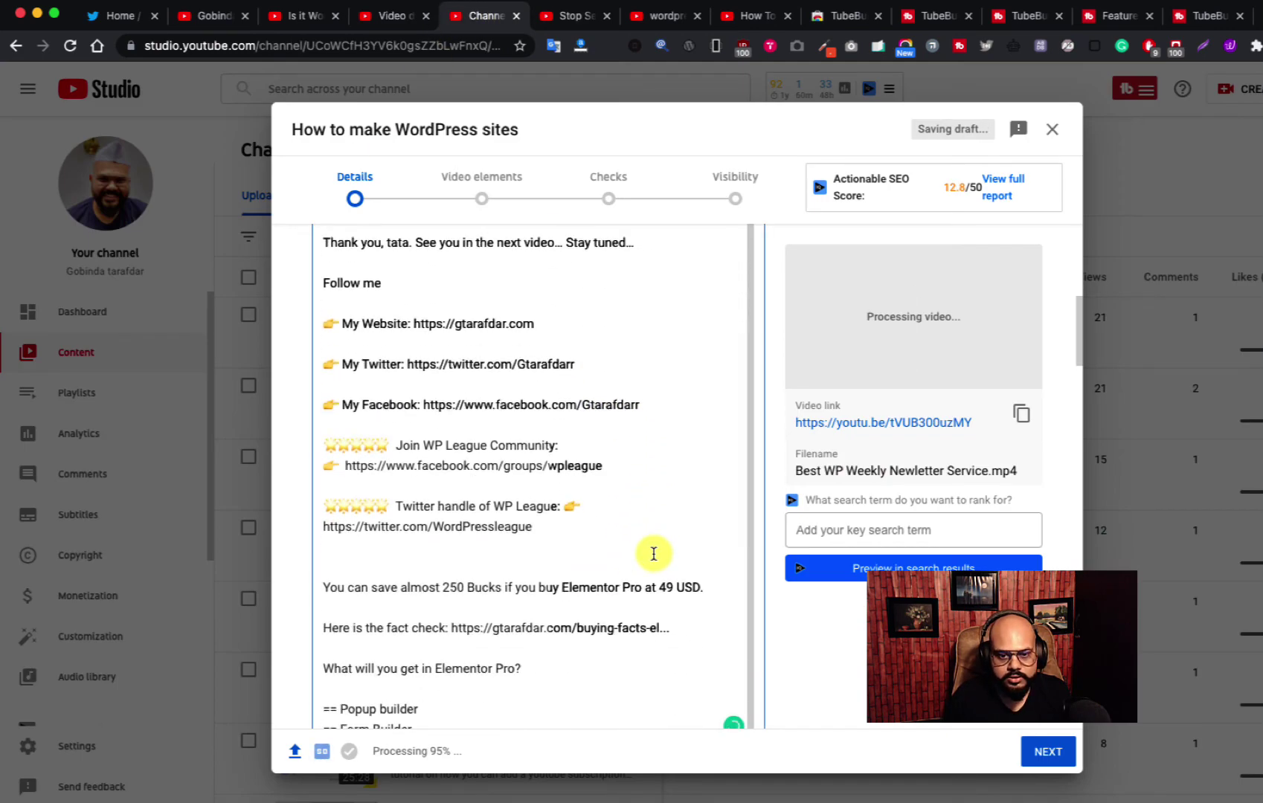
# Add a blank line below the fact-check sentence in the pasted passage and select its link to point it out.
pyautogui.click(693, 641)
pyautogui.press('Return')
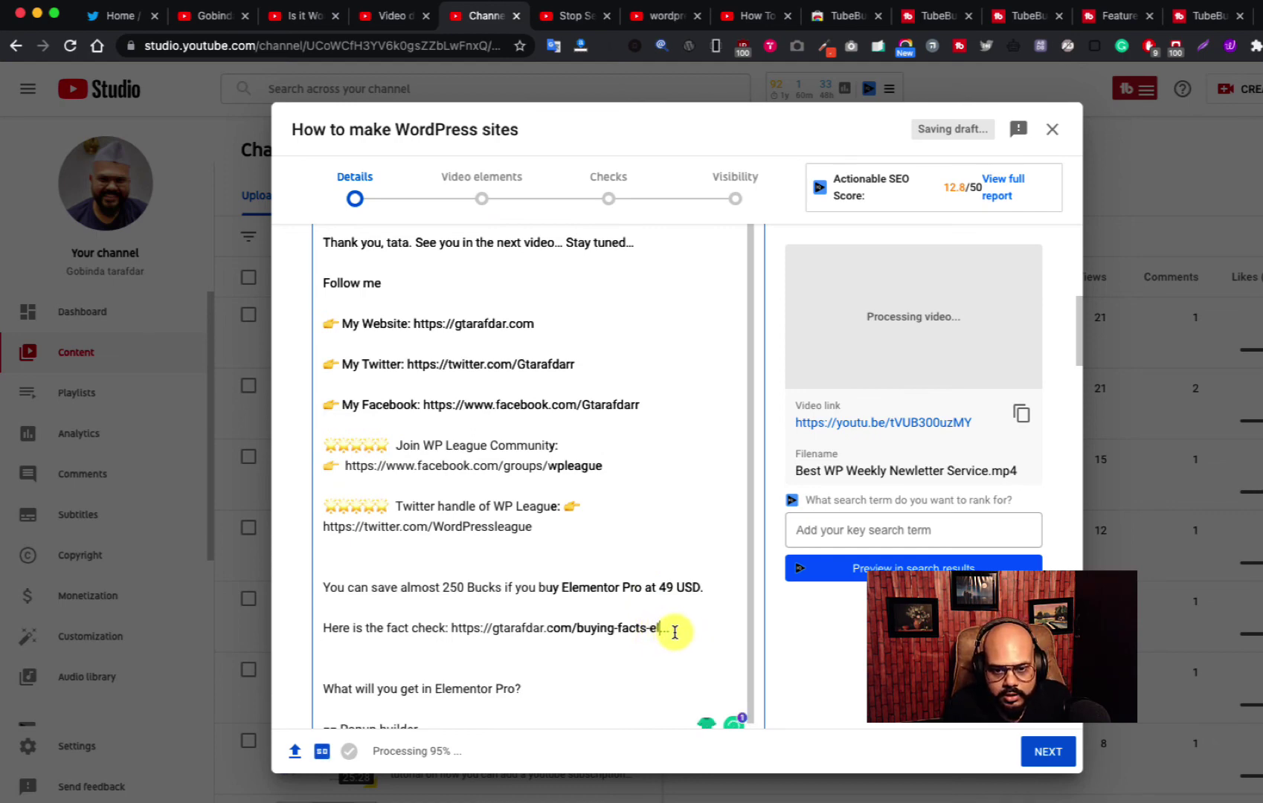
pyautogui.moveTo(674, 631); pyautogui.dragTo(446, 625)
pyautogui.click(518, 673)
pyautogui.scroll(-1, 518, 674)
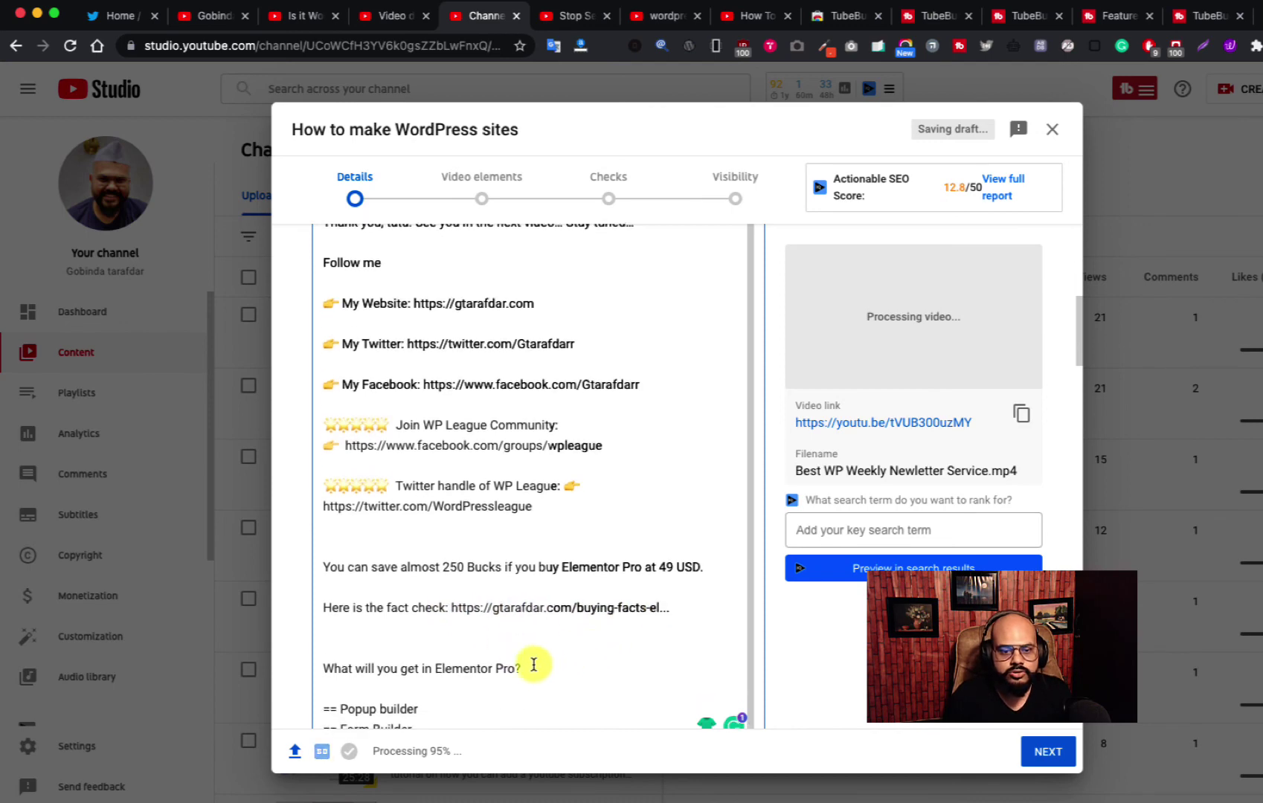
# Delete the pasted passage from "You can save almost 250 Bucks" through "Form Builder" from the draft's description.
pyautogui.scroll(-5, 518, 673)
pyautogui.moveTo(468, 493); pyautogui.dragTo(325, 321)
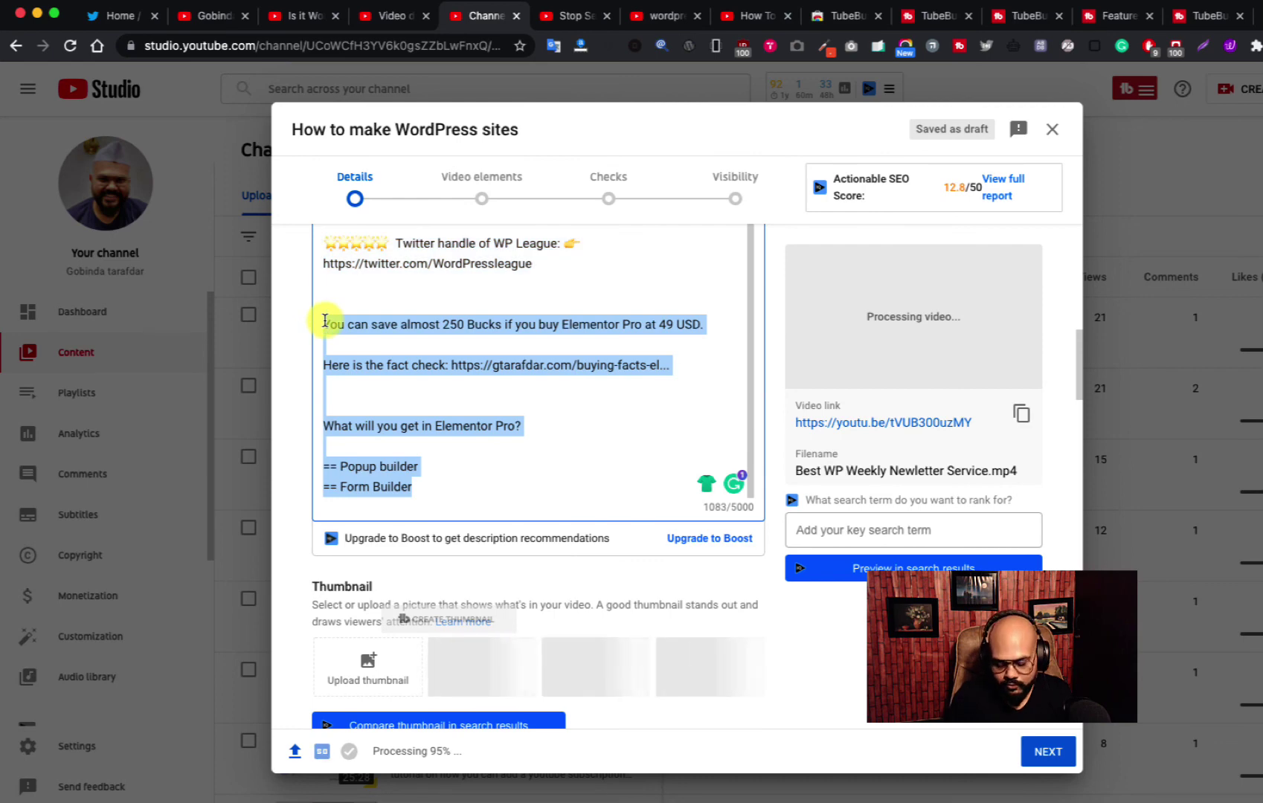
pyautogui.press('BackSpace')
pyautogui.press('BackSpace')
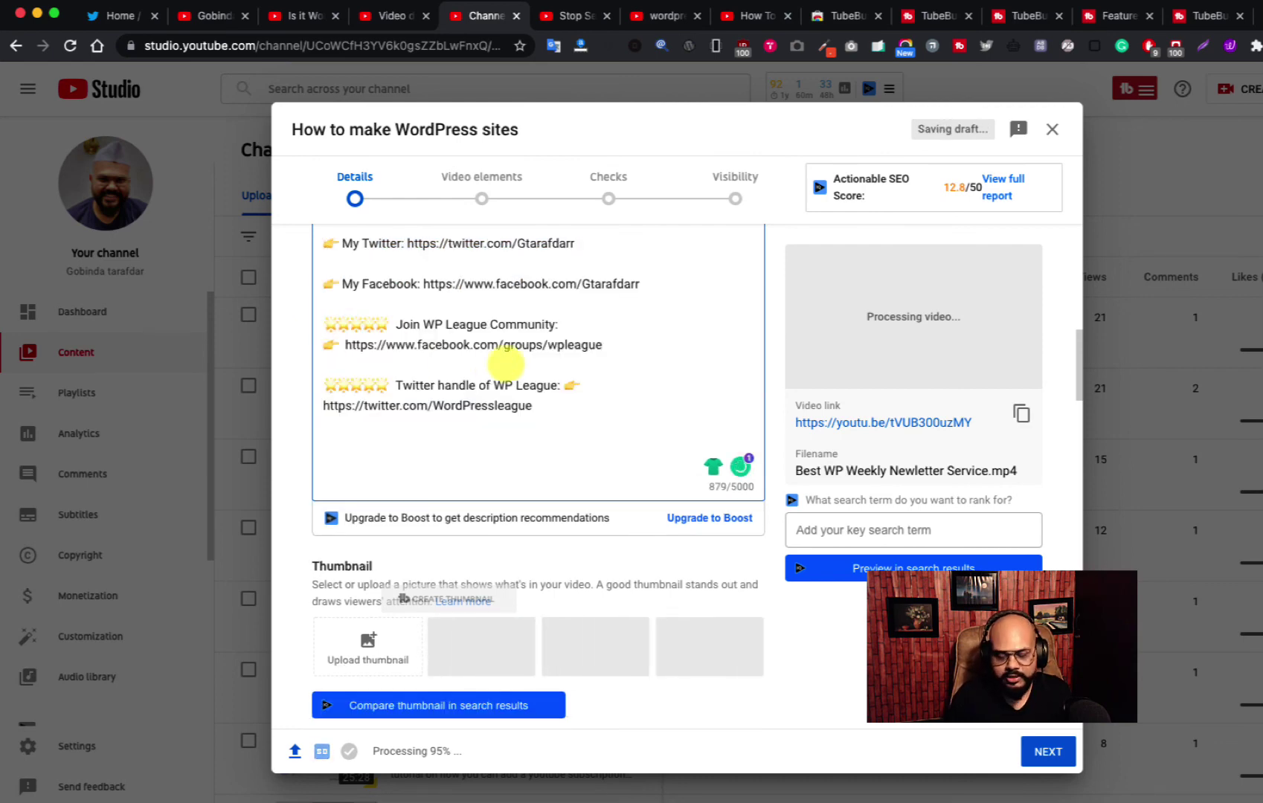
# Remove the leftover blank lines so the description ends with the WP League Twitter link.
pyautogui.hotkey('ctrl', 'a')
pyautogui.click(347, 450)
pyautogui.press('BackSpace')
pyautogui.press('BackSpace')
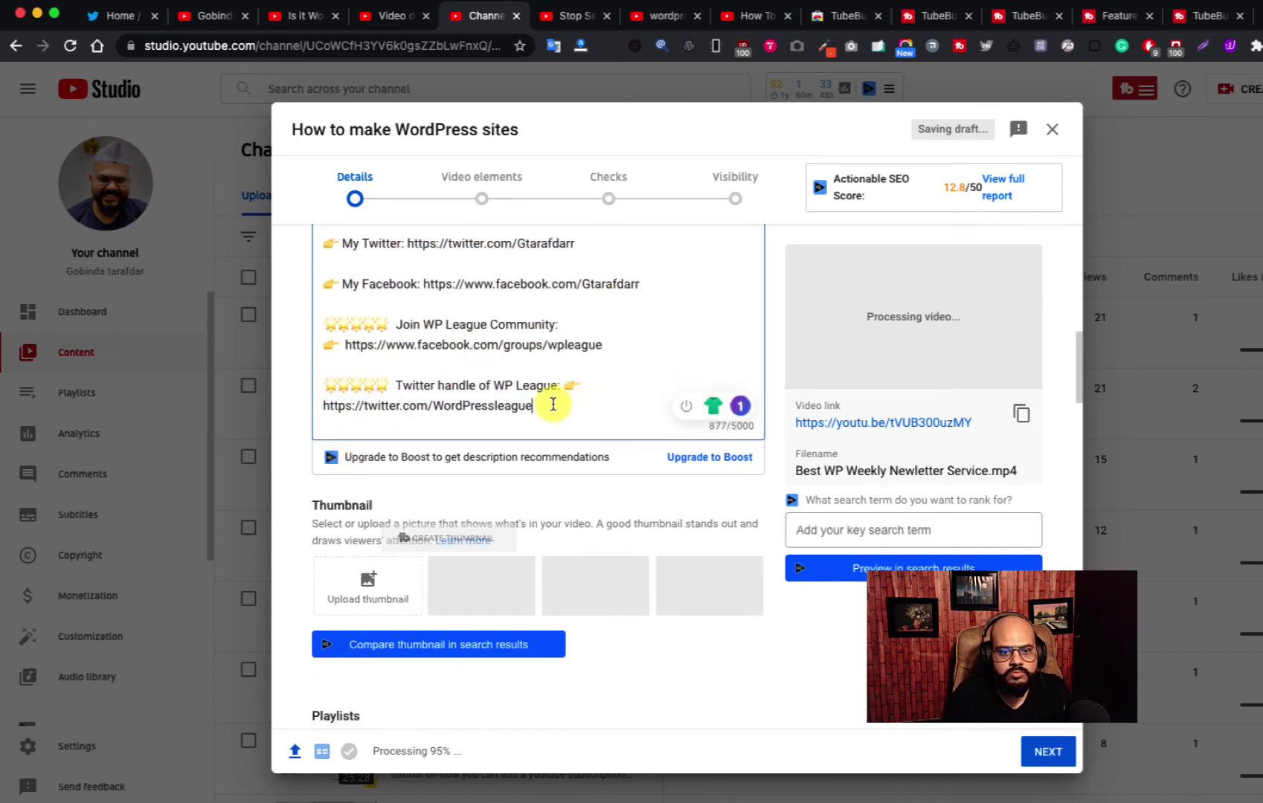
pyautogui.scroll(3, 586, 385)
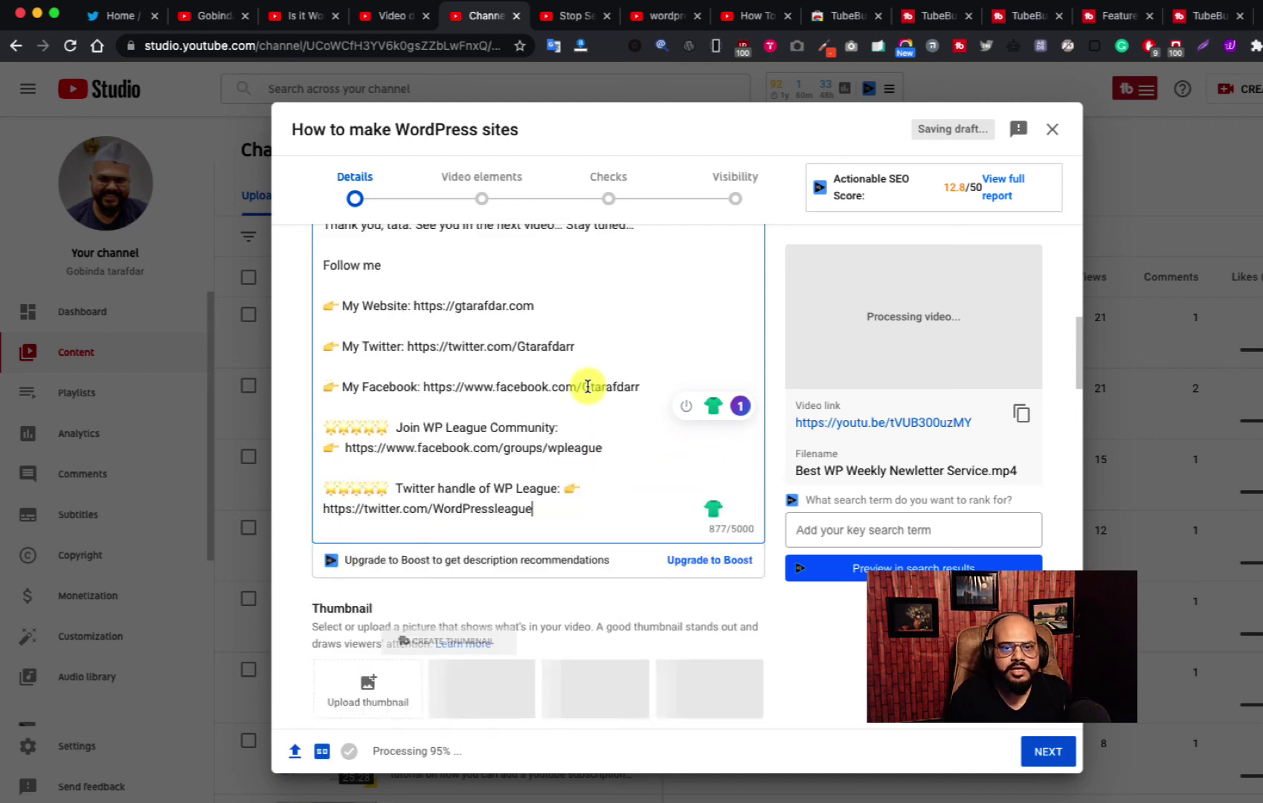
pyautogui.scroll(3, 587, 386)
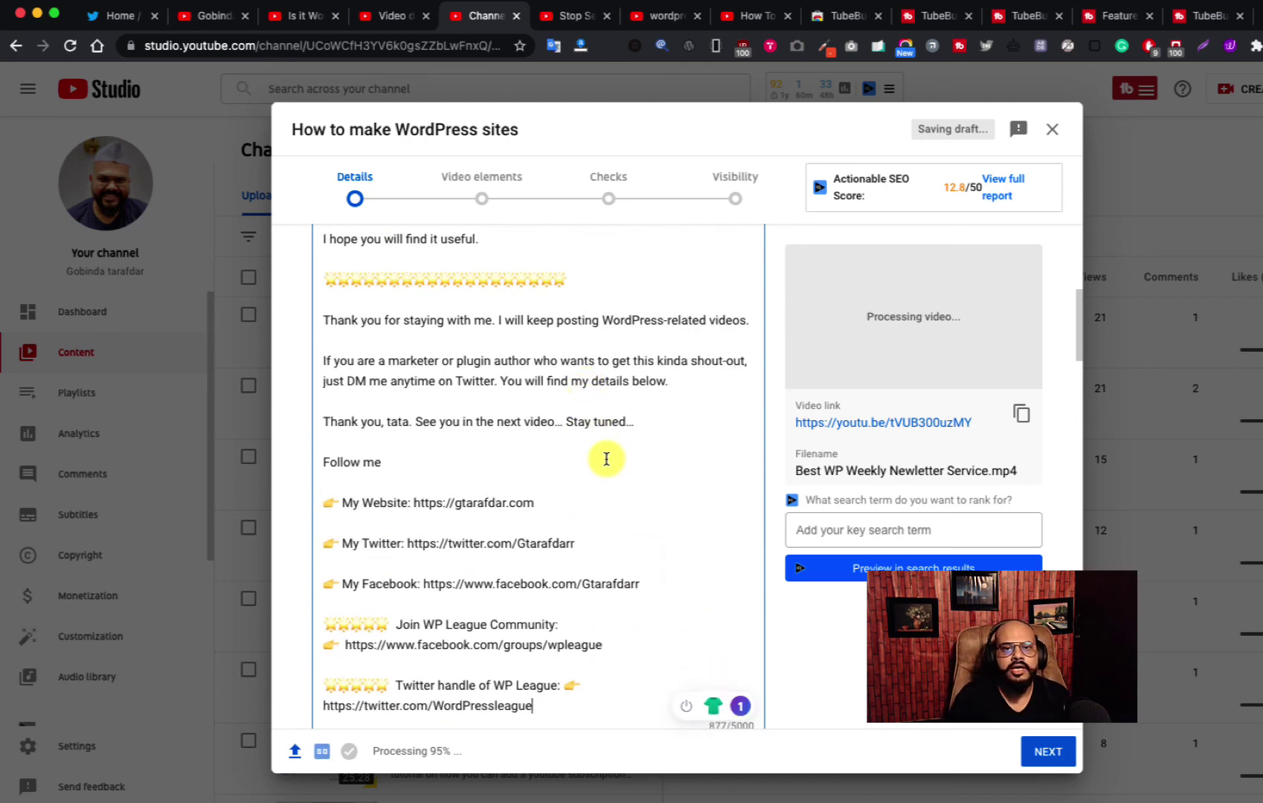